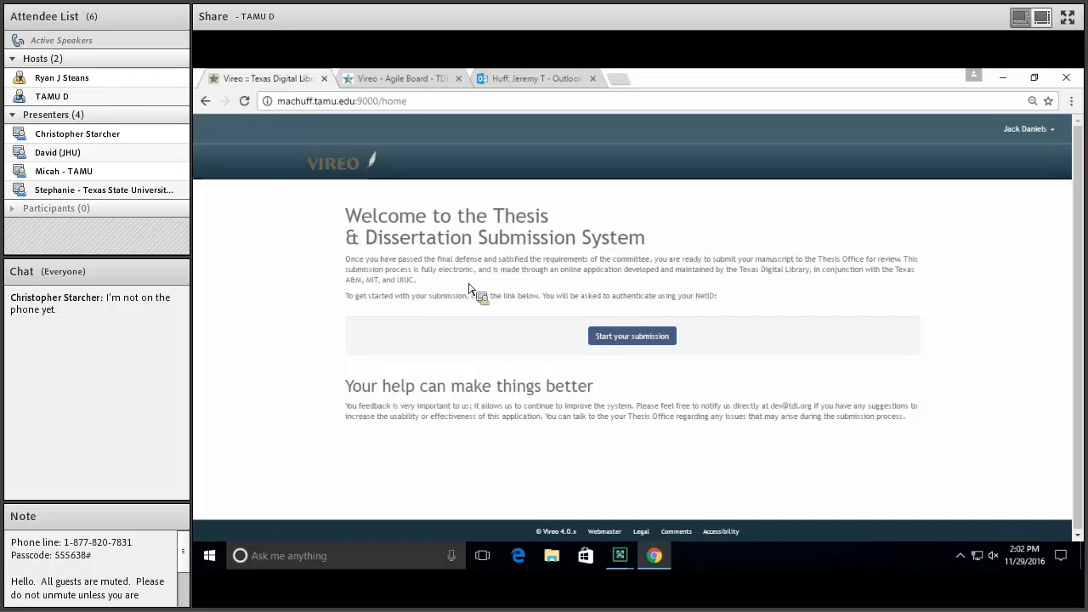
# Bring up the Vireo - Agile Board tab showing Sprint 19's In Progress and In Testing issues
pyautogui.click(621, 556)
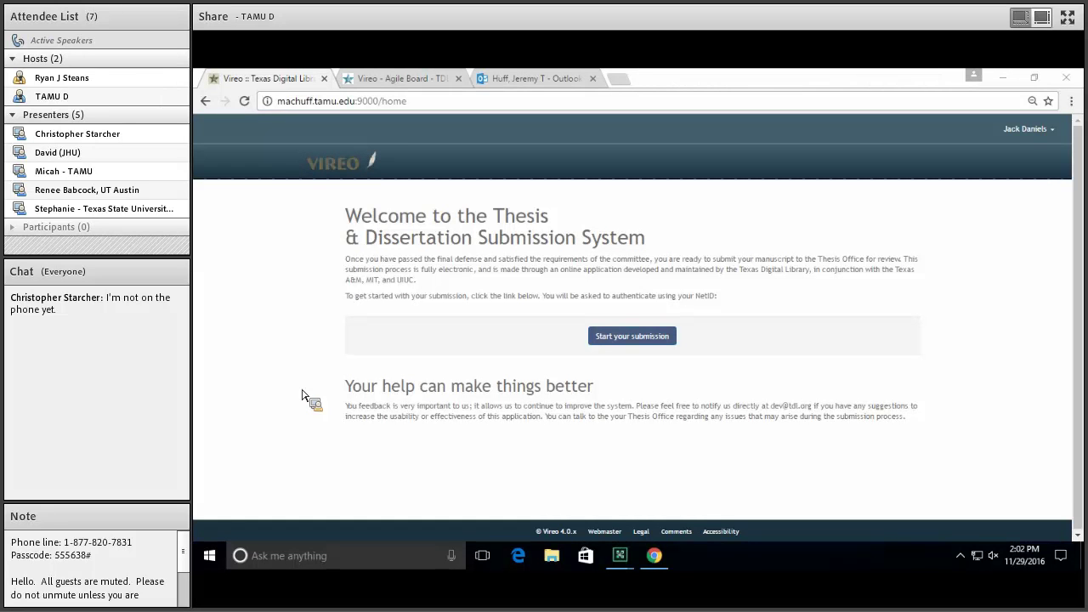
pyautogui.click(379, 77)
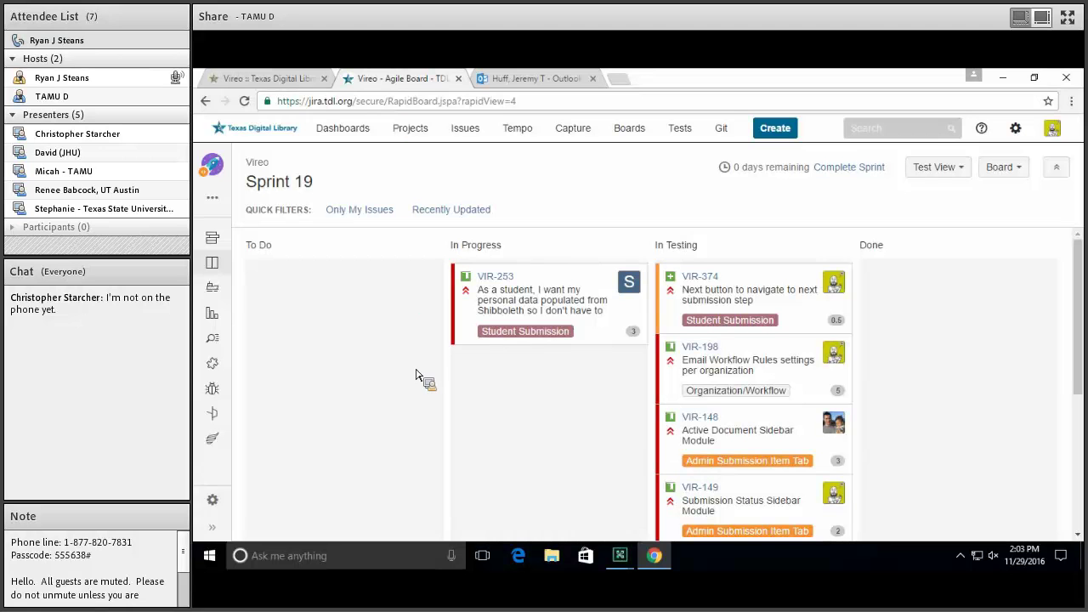
pyautogui.scroll(-1, 903, 323)
pyautogui.scroll(1, 903, 323)
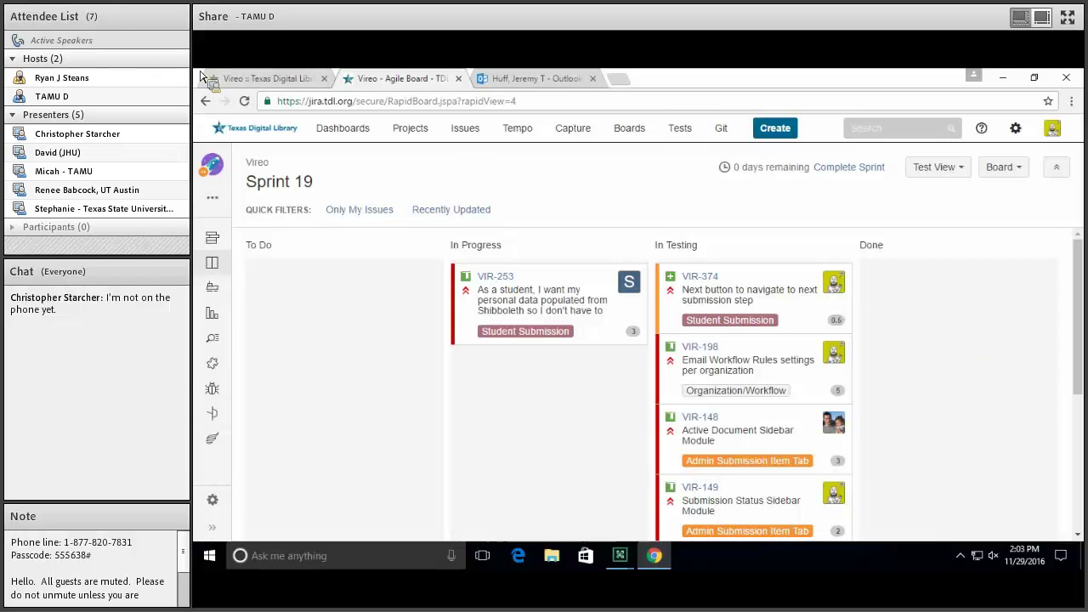
# Start a new thesis submission for College One from the Vireo welcome page
pyautogui.click(239, 78)
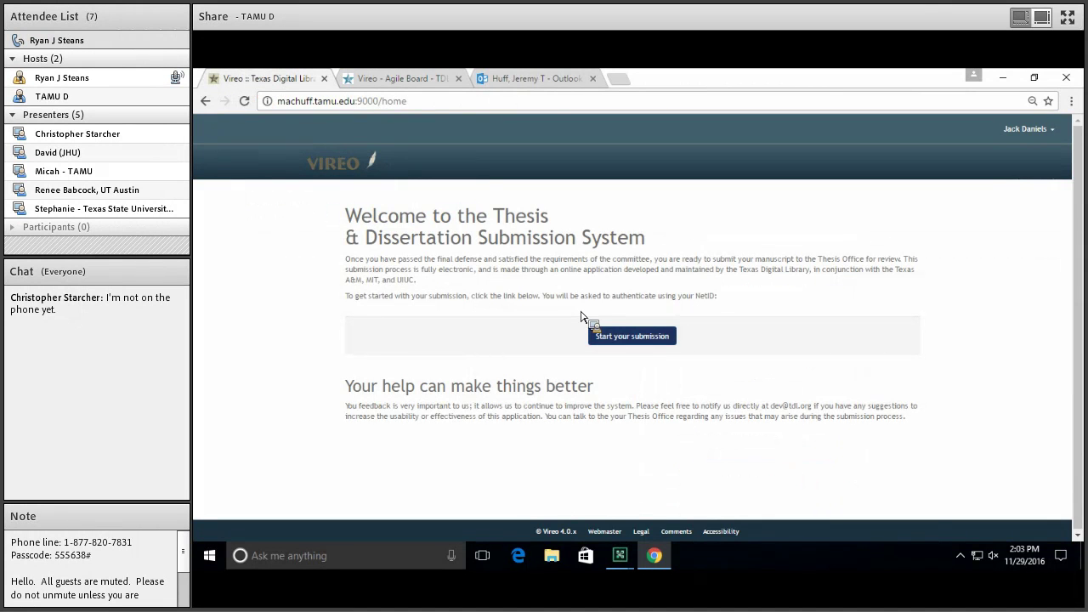
pyautogui.click(631, 336)
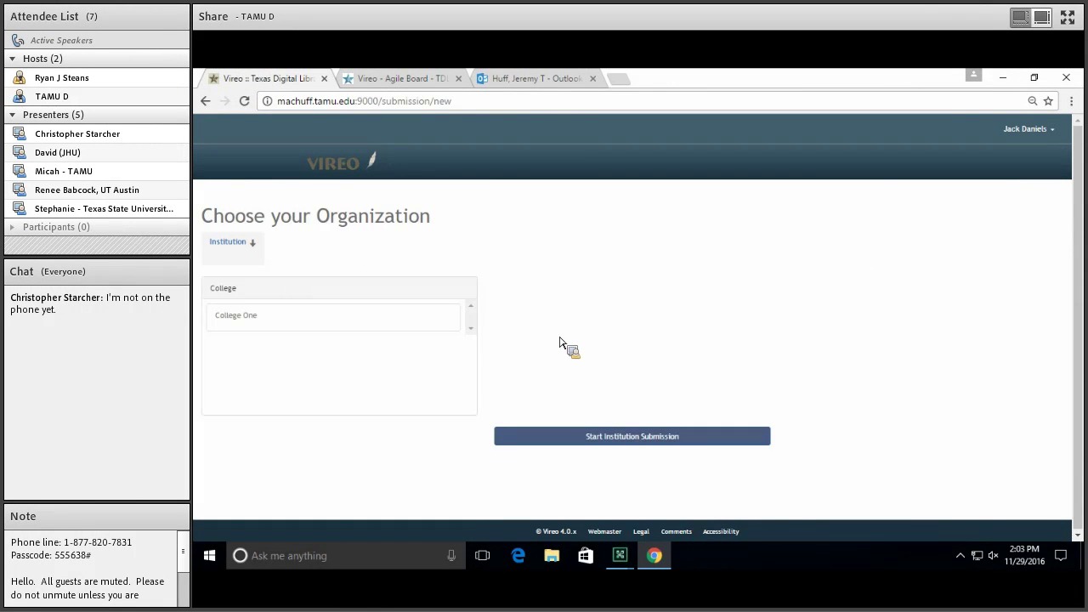
pyautogui.click(266, 328)
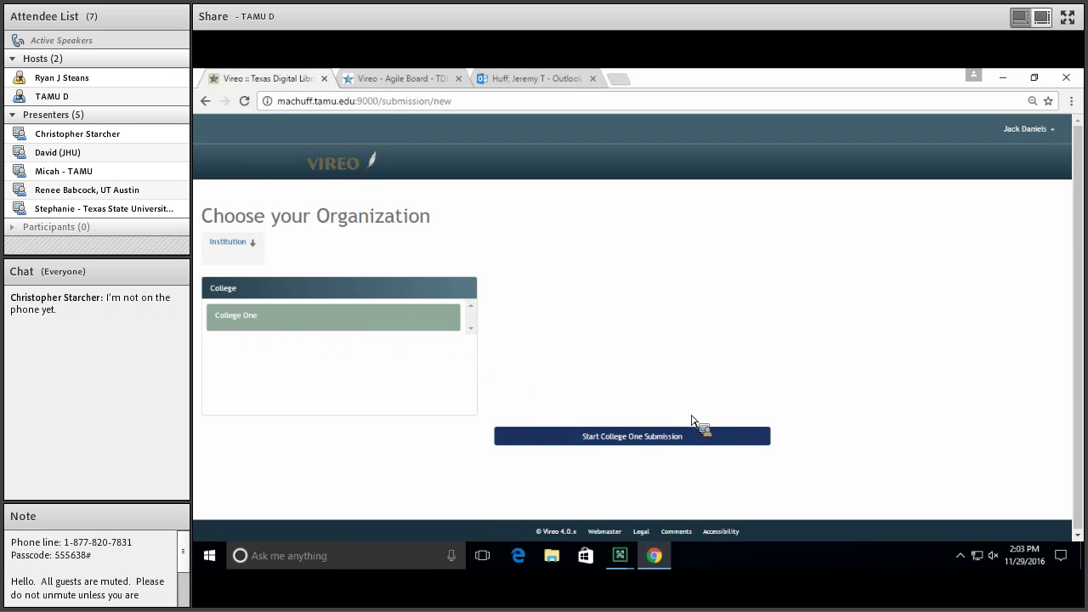
pyautogui.click(665, 440)
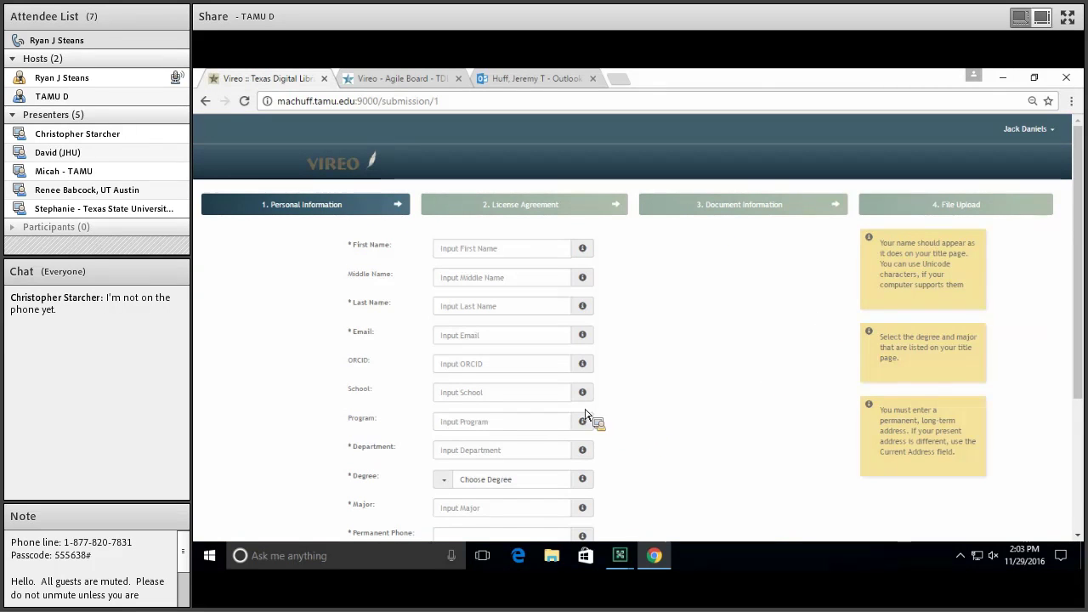
# Continue past personal information and the license agreement to the Document Information step
pyautogui.click(526, 256)
pyautogui.scroll(-3, 719, 383)
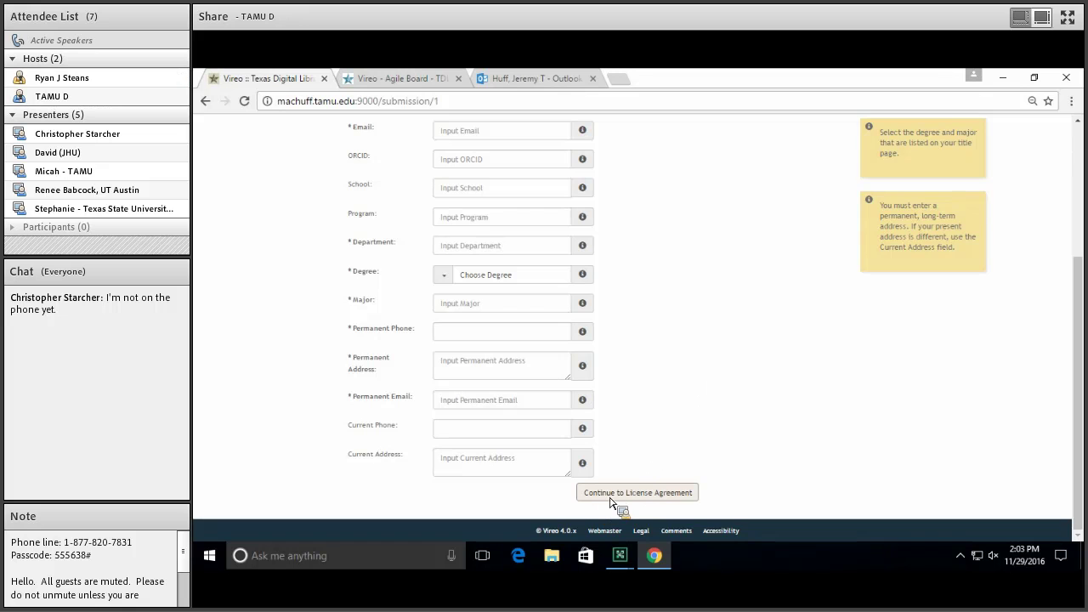
pyautogui.click(647, 501)
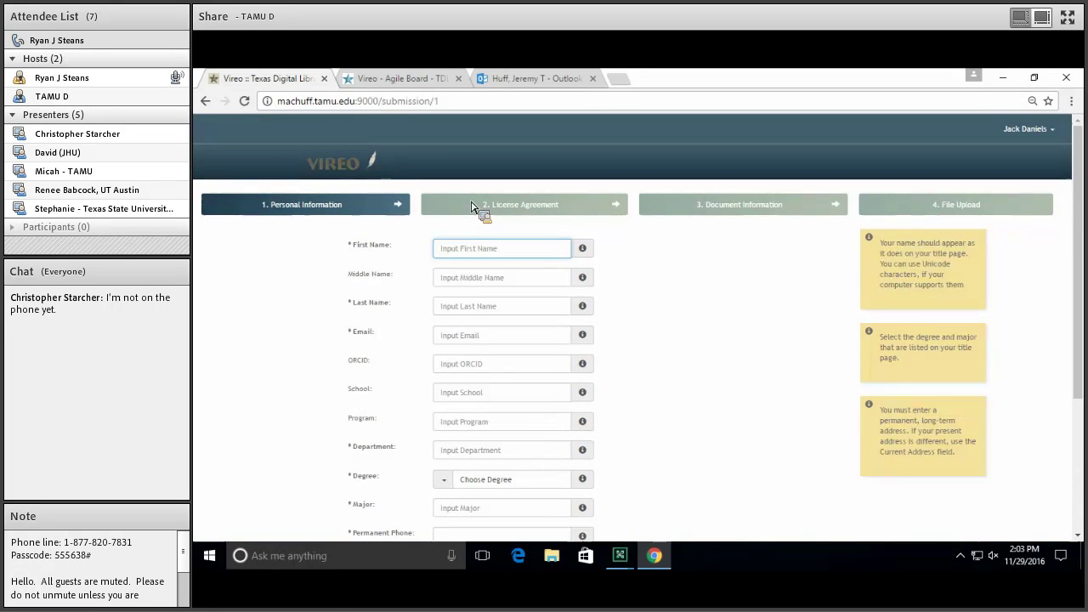
pyautogui.scroll(-5, 710, 323)
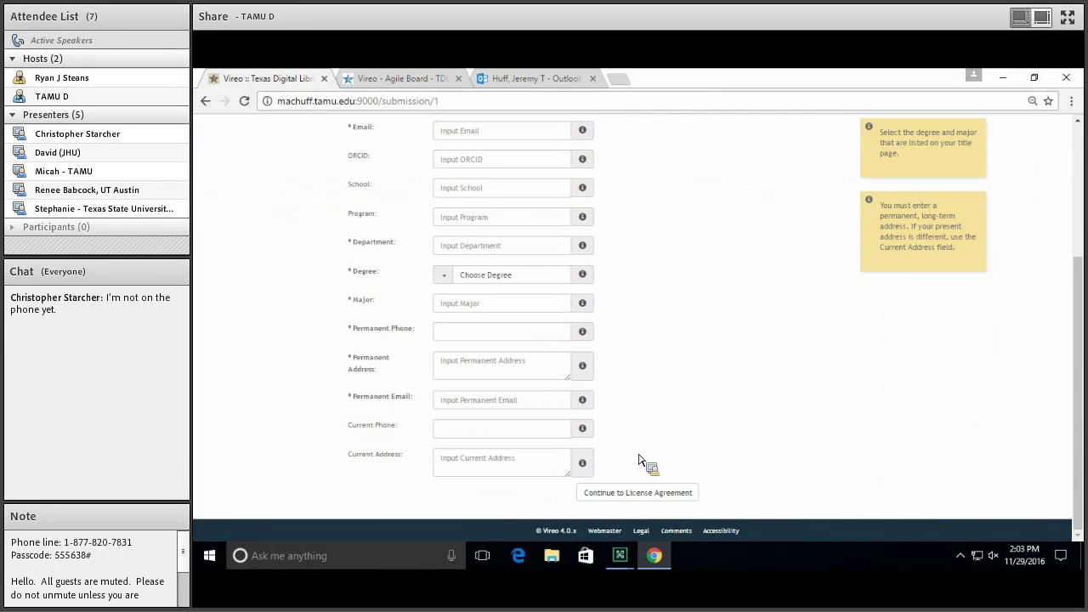
pyautogui.click(637, 486)
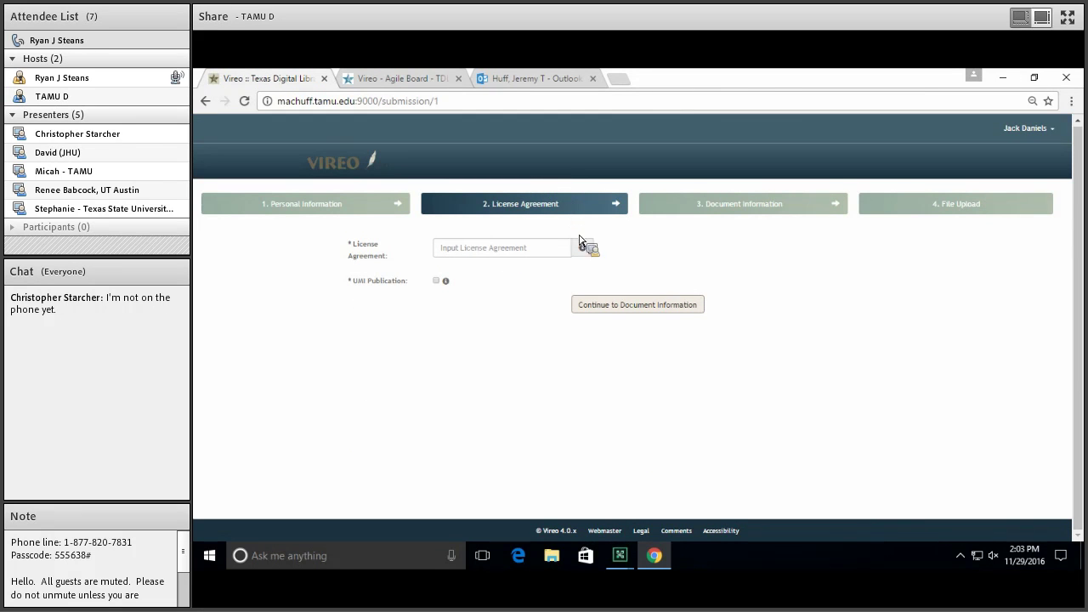
pyautogui.click(672, 311)
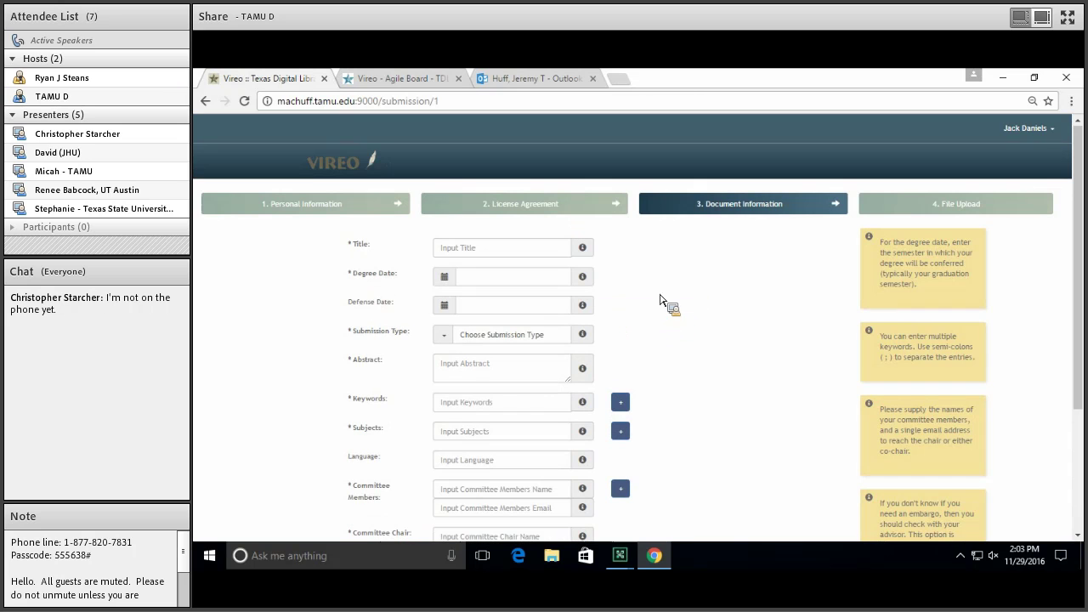
pyautogui.scroll(-3, 765, 260)
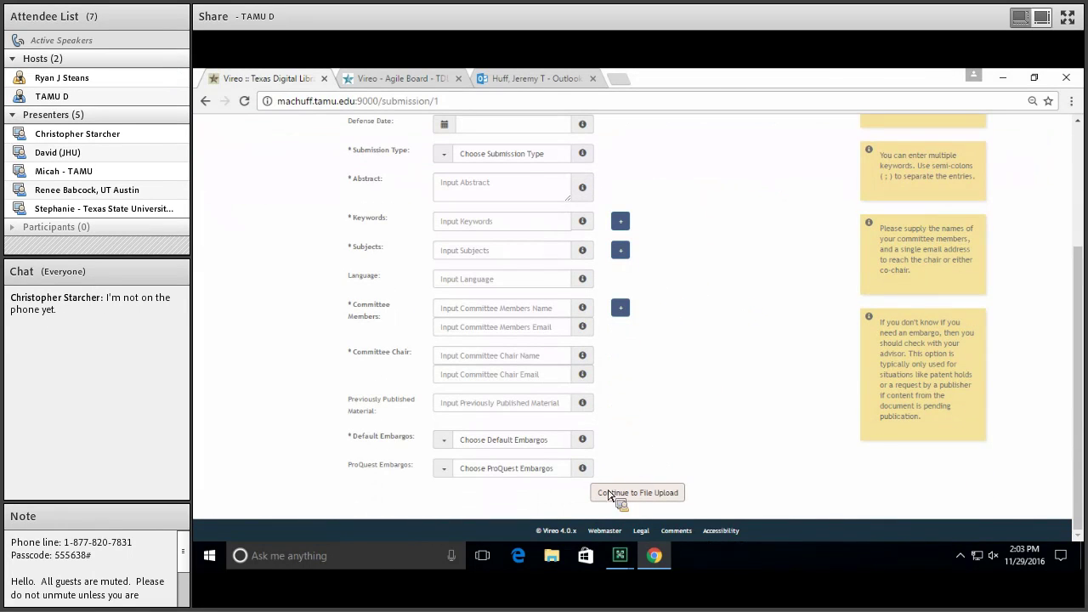
# Visit File Upload, step back to License Agreement, then show the Sprint 19 board
pyautogui.click(665, 499)
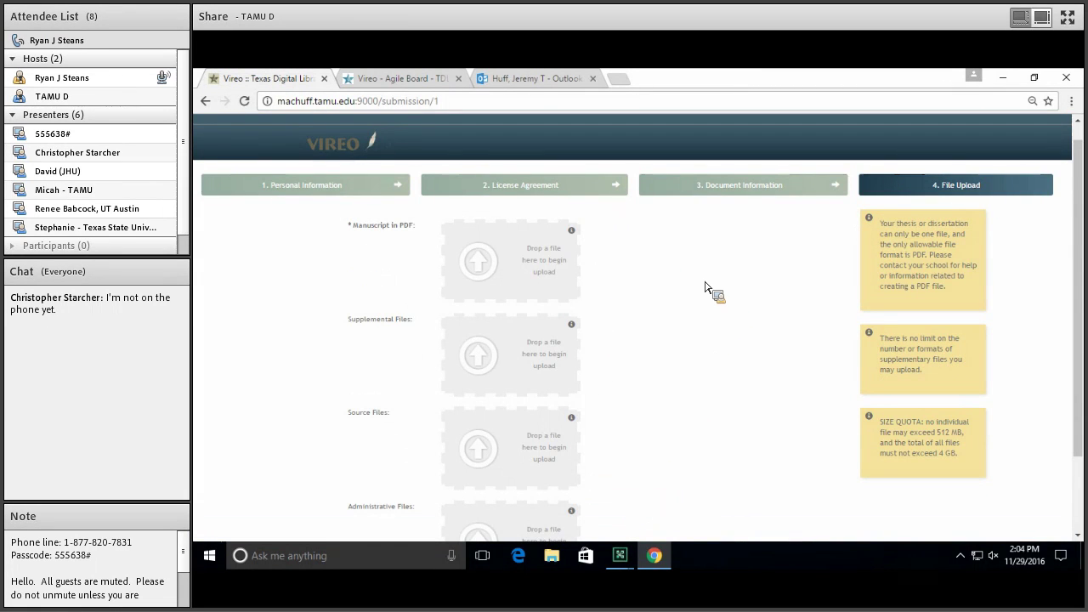
pyautogui.scroll(-2, 702, 306)
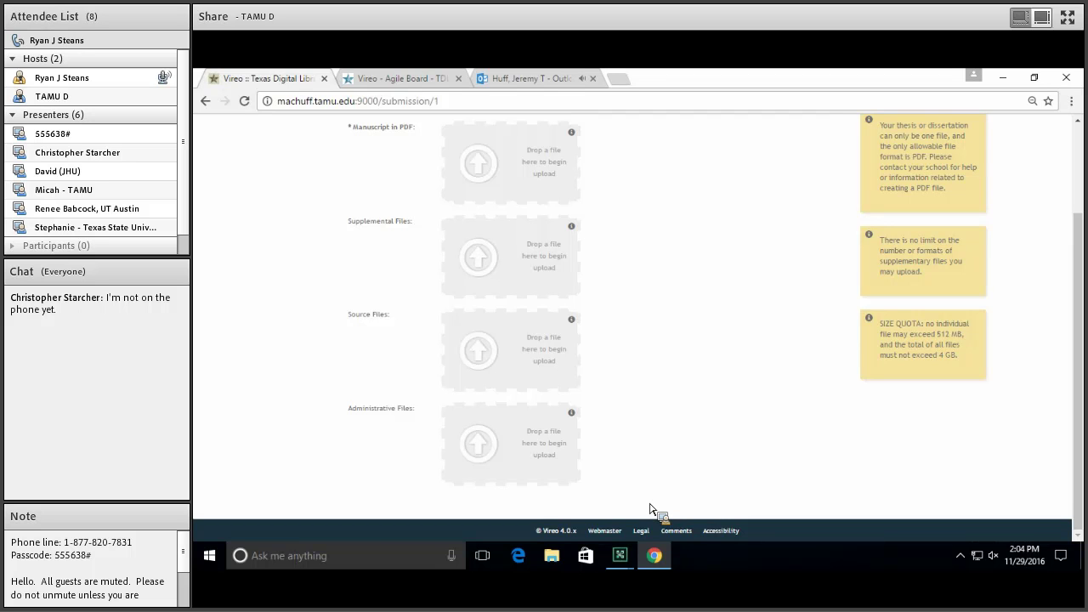
pyautogui.scroll(3, 651, 505)
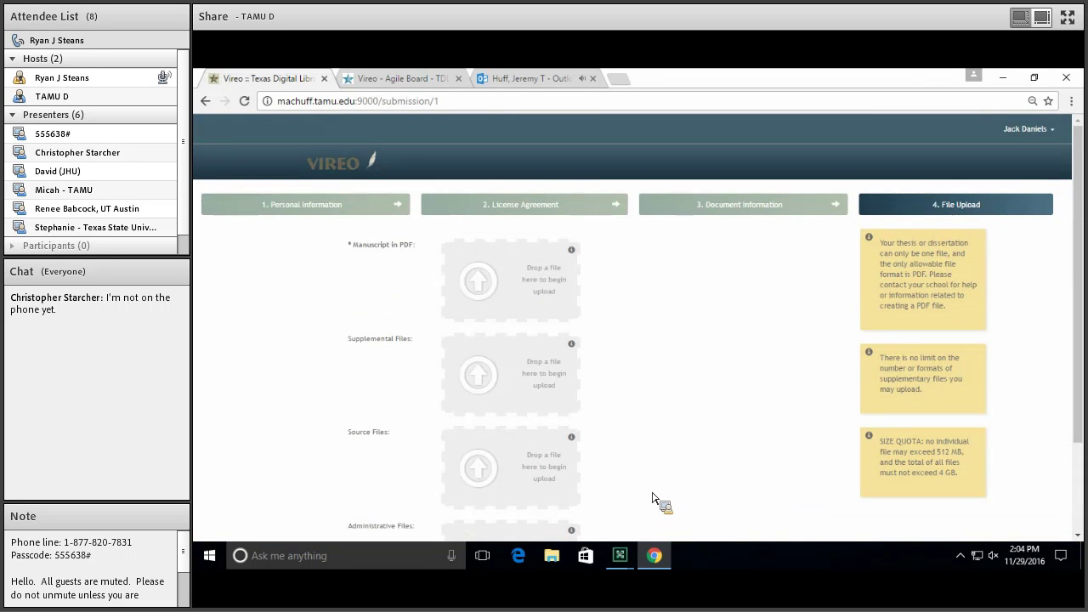
pyautogui.click(502, 206)
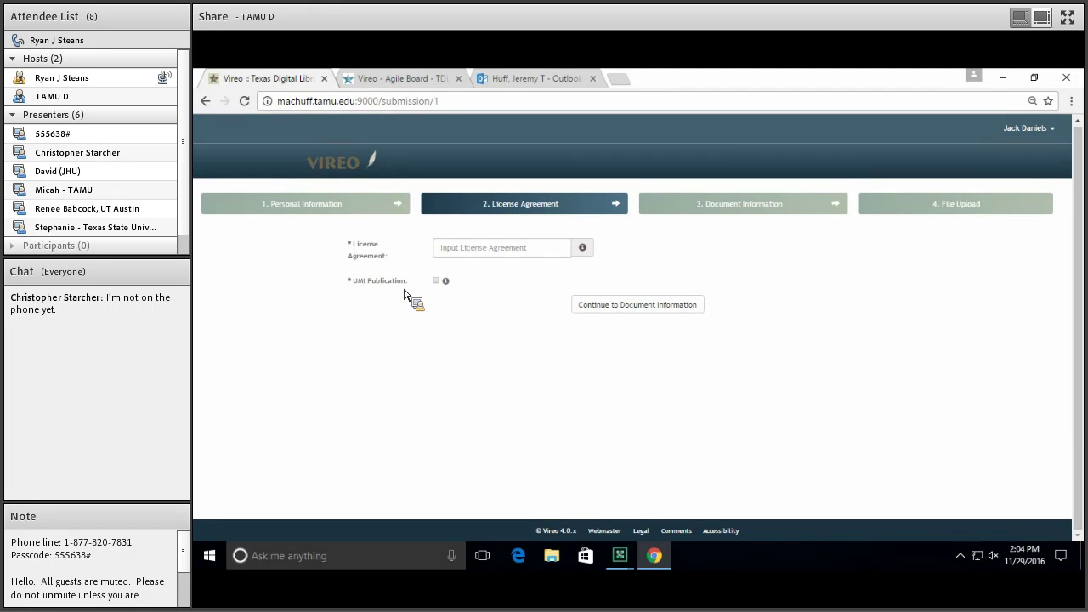
pyautogui.click(406, 78)
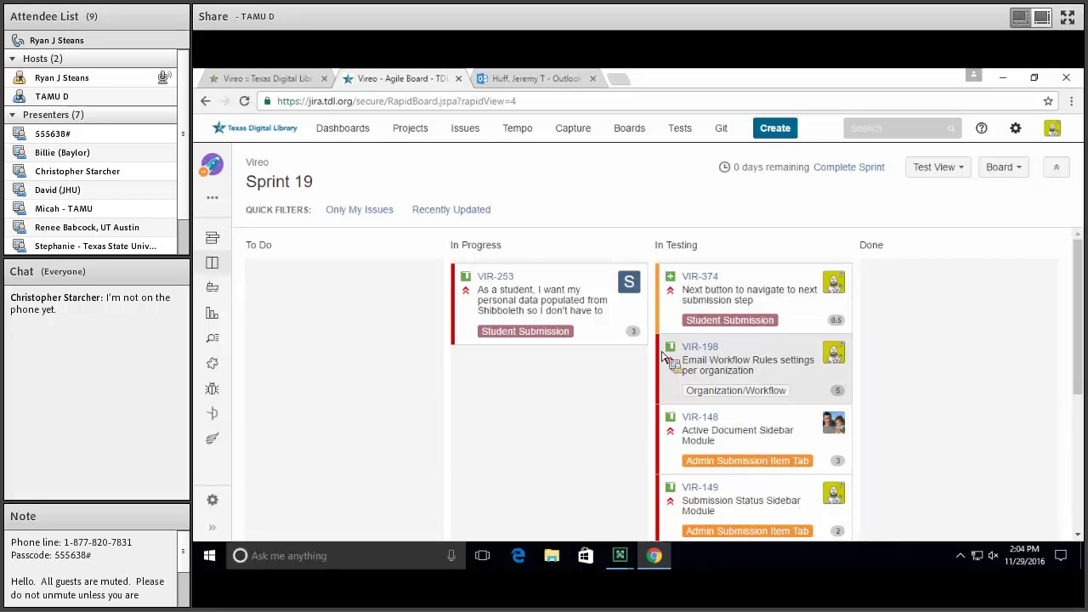
# Move VIR-374 from In Testing to Done and resolve it
pyautogui.click(269, 79)
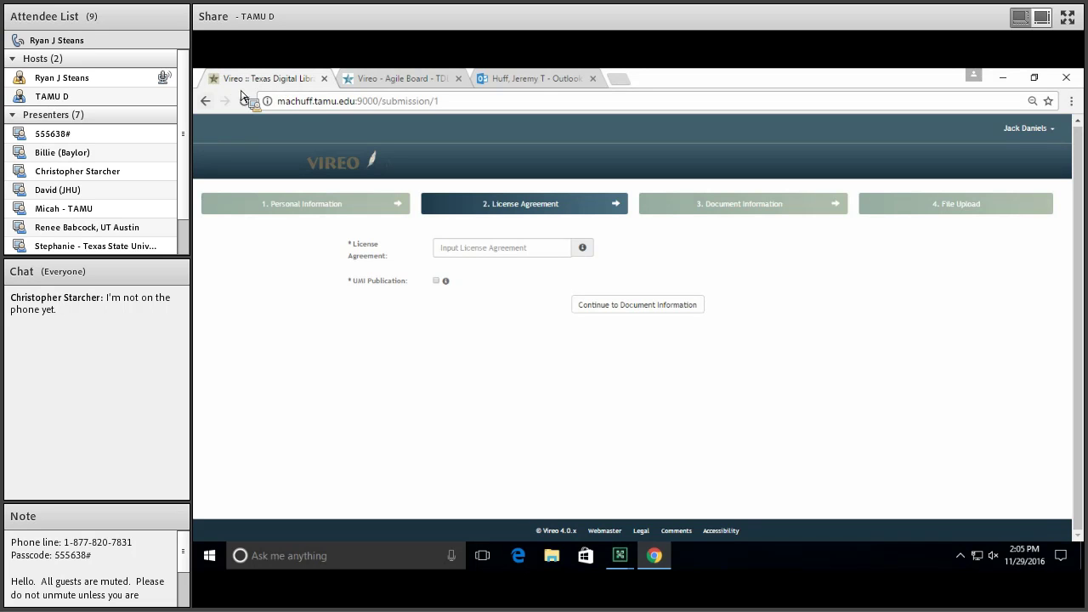
pyautogui.click(412, 80)
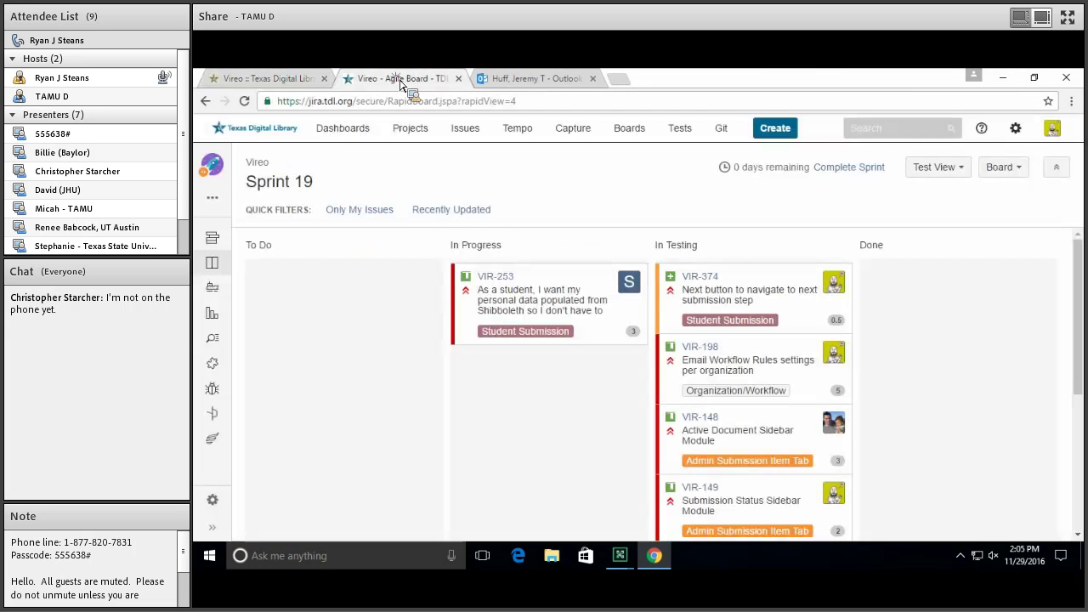
pyautogui.moveTo(705, 289); pyautogui.dragTo(905, 291)
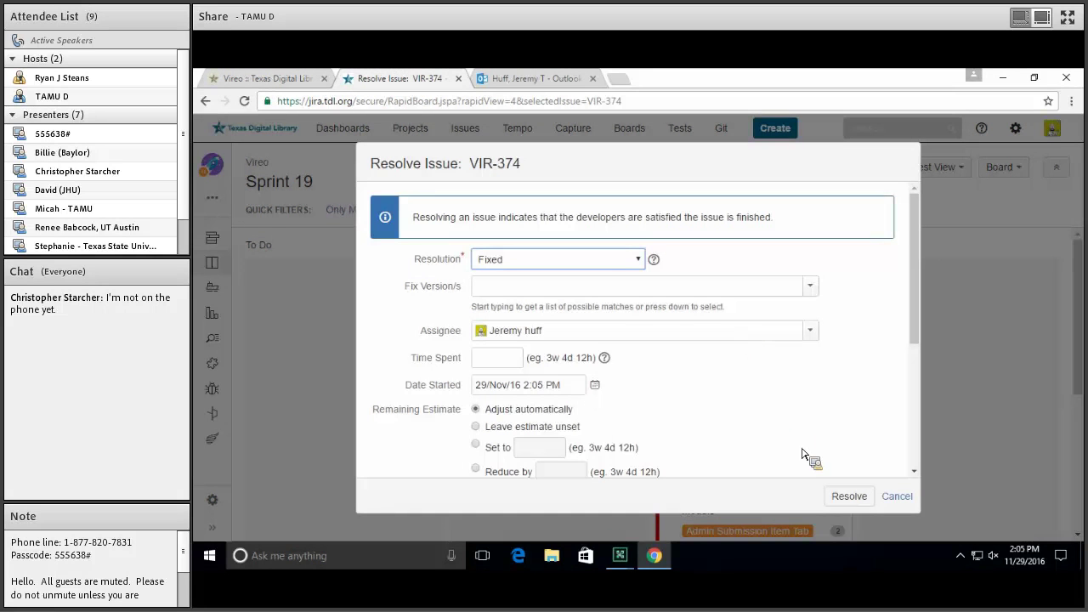
pyautogui.click(842, 498)
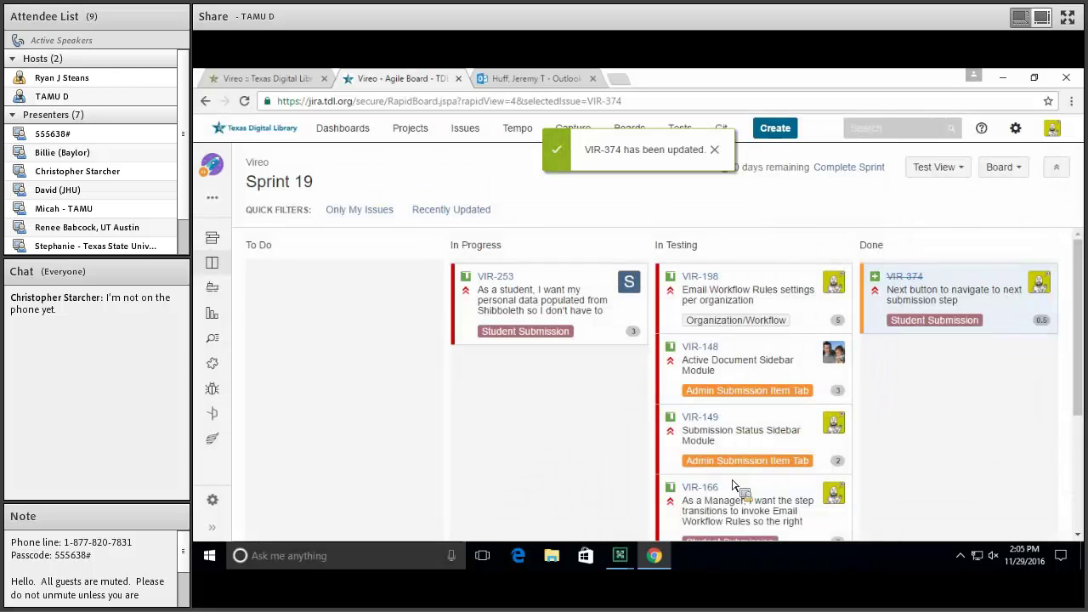
# Leave VIR-198 in In Testing and return to the Vireo submission page
pyautogui.moveTo(704, 290); pyautogui.dragTo(744, 318)
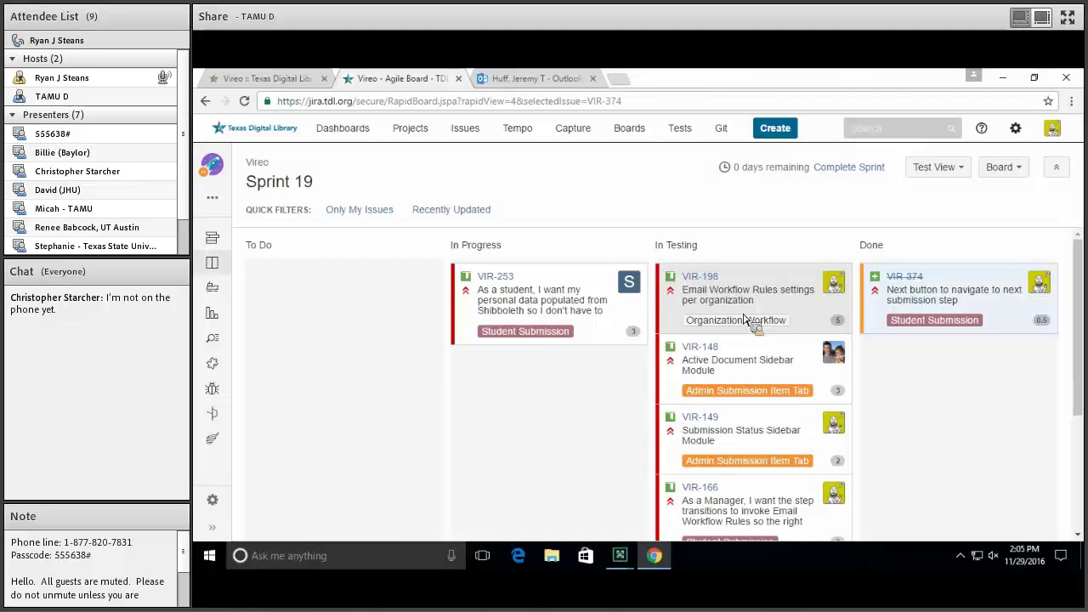
pyautogui.moveTo(744, 319); pyautogui.dragTo(751, 318)
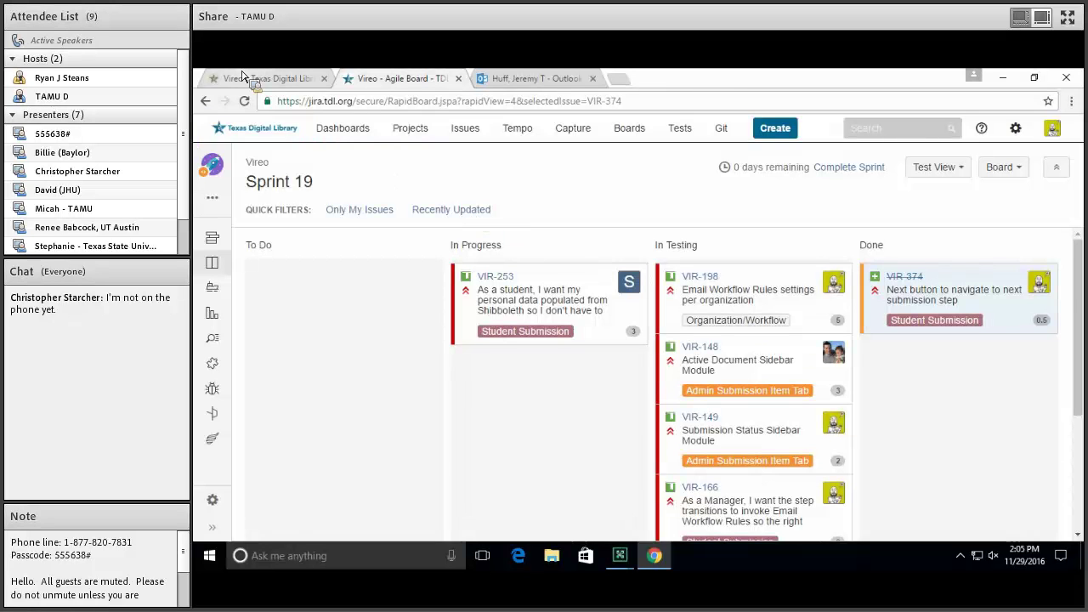
pyautogui.click(248, 78)
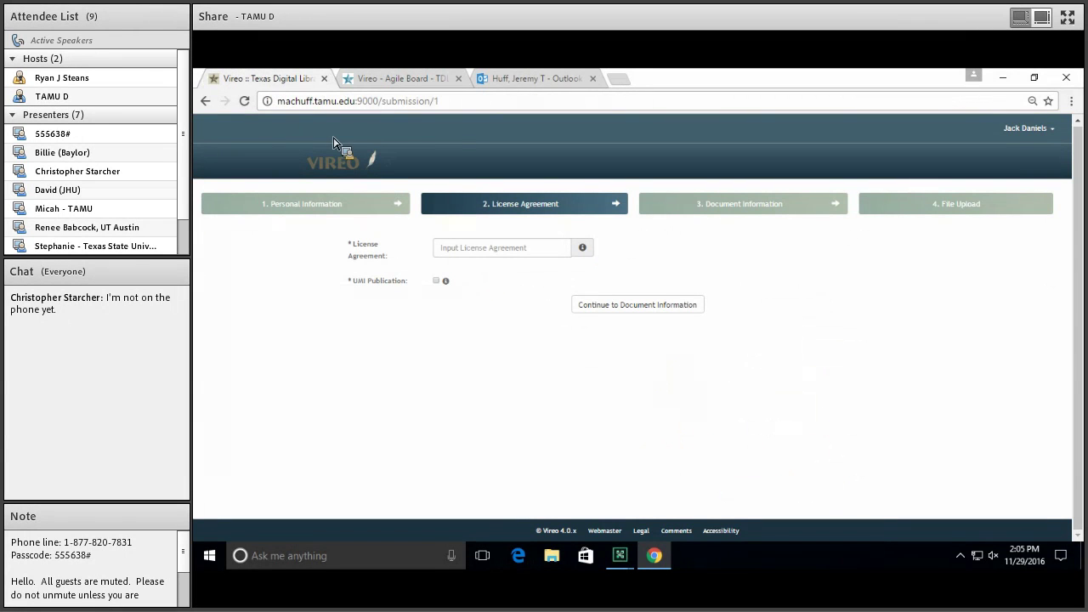
# Open admin settings and load College One on the Organizations and Workflows page
pyautogui.click(1023, 132)
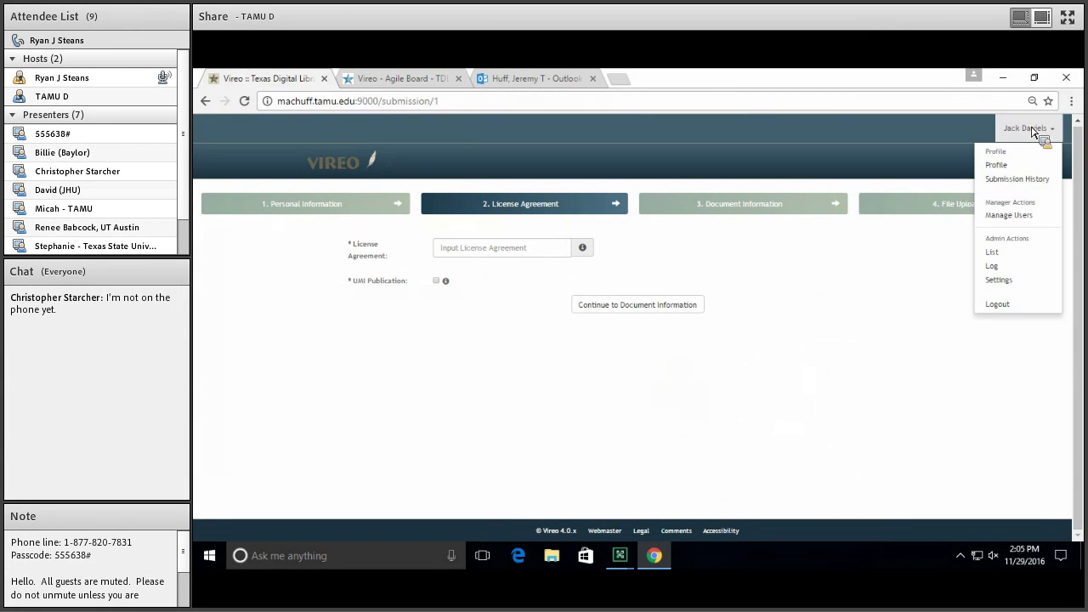
pyautogui.click(1003, 282)
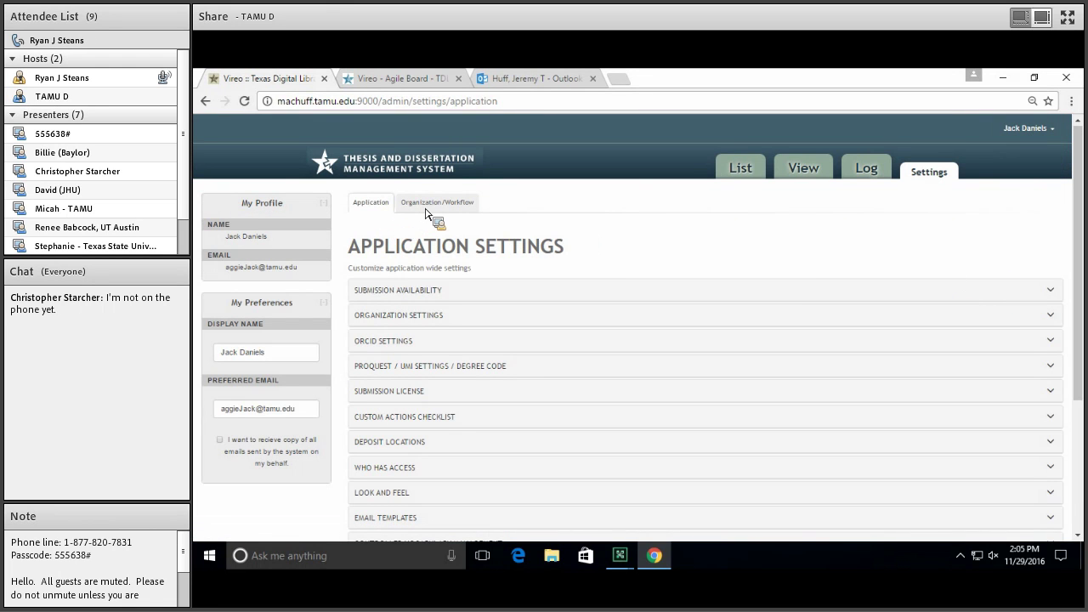
pyautogui.click(455, 211)
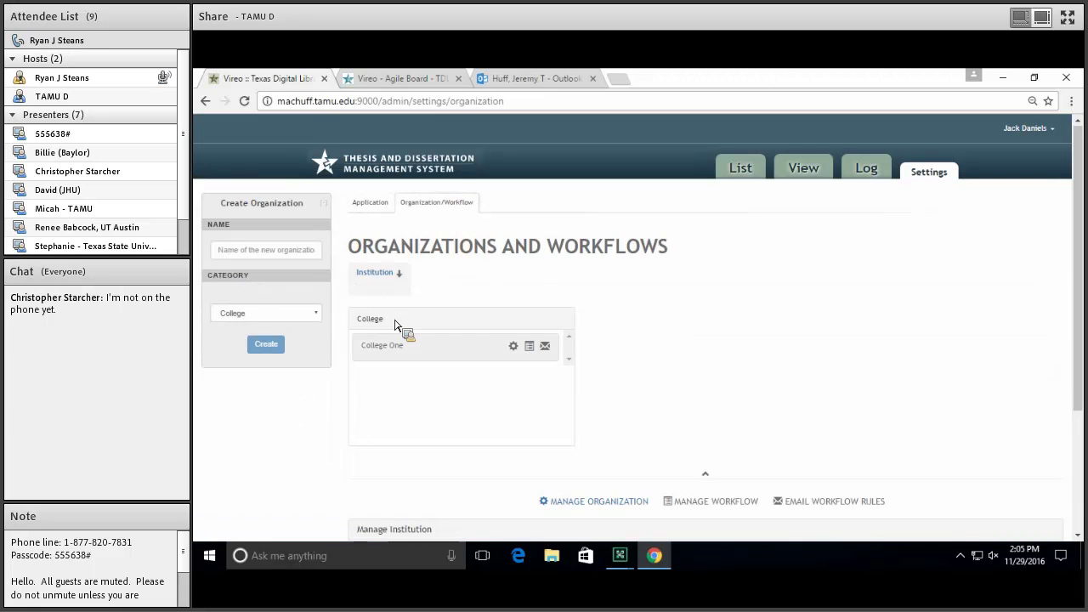
pyautogui.scroll(-1, 629, 376)
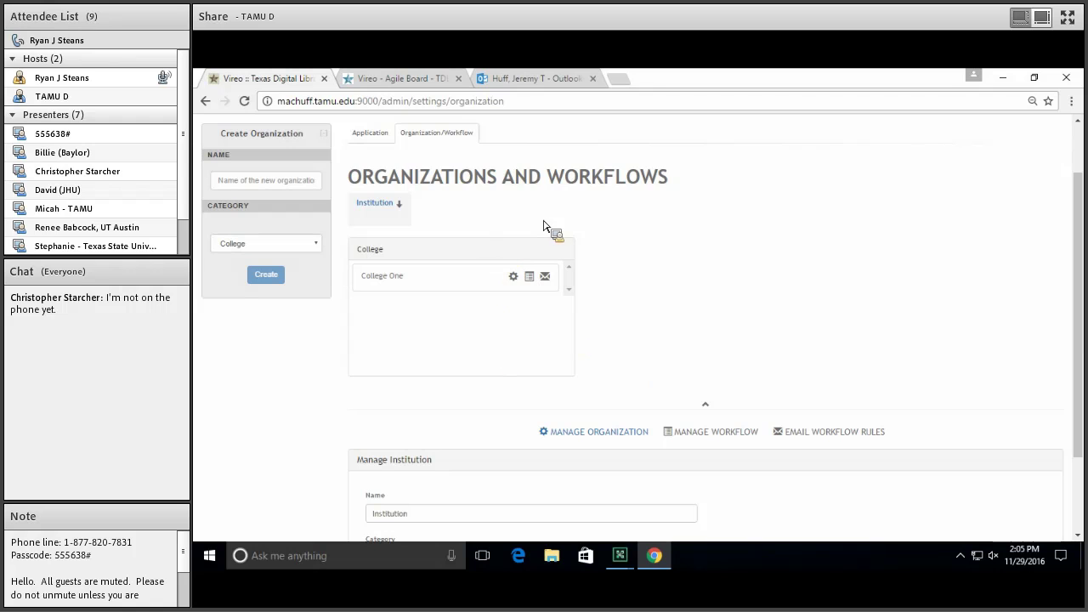
pyautogui.click(414, 290)
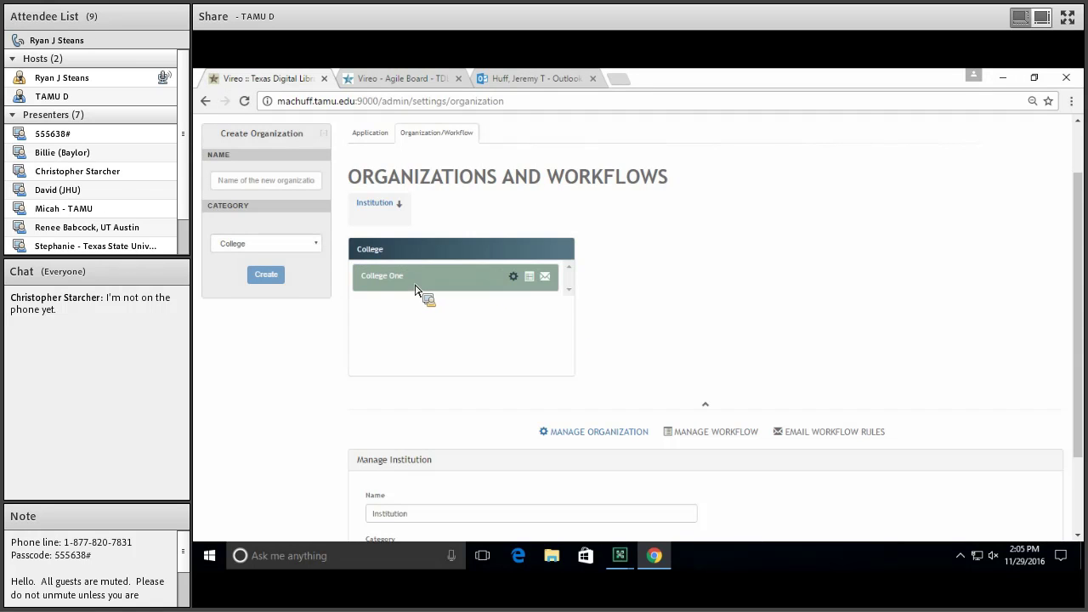
pyautogui.scroll(-1, 662, 357)
pyautogui.scroll(-1, 662, 357)
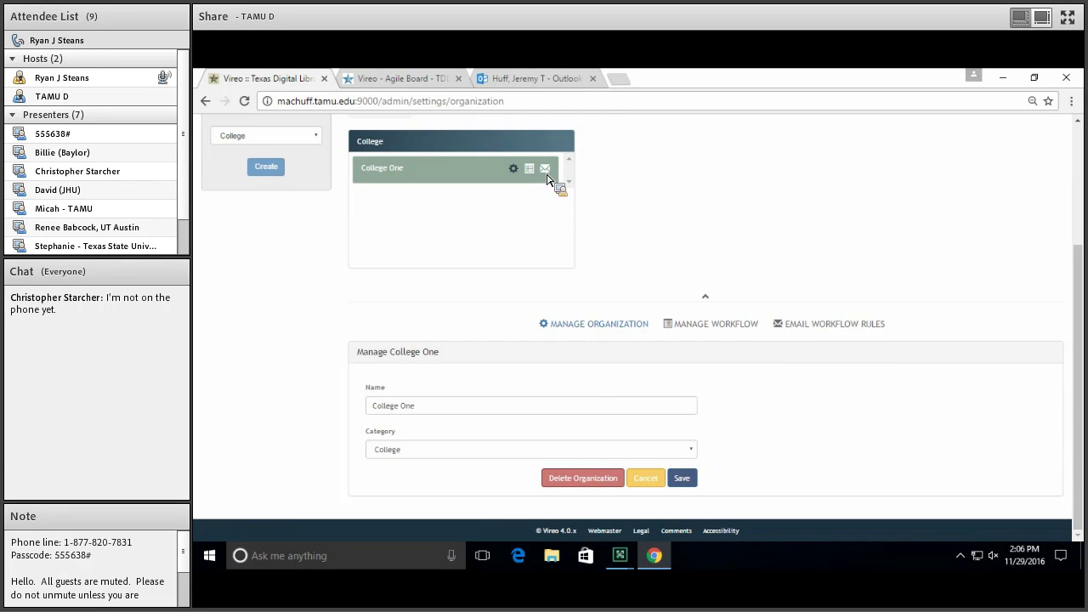
# Show College One's Email Workflow Rules and expand the still-empty SUBMITTED status
pyautogui.click(810, 329)
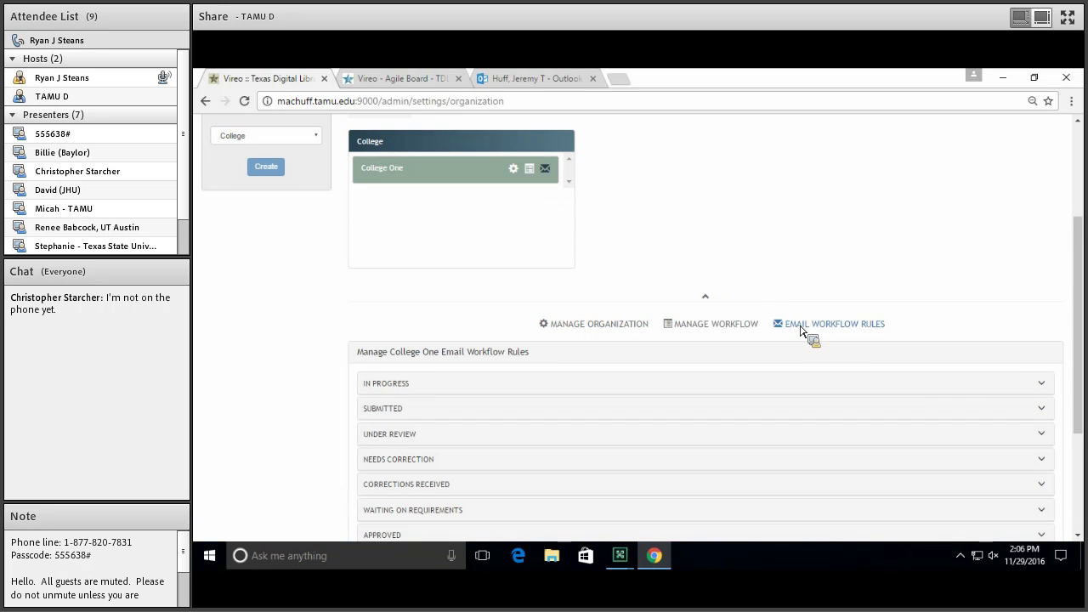
pyautogui.scroll(-1, 299, 304)
pyautogui.scroll(-3, 298, 303)
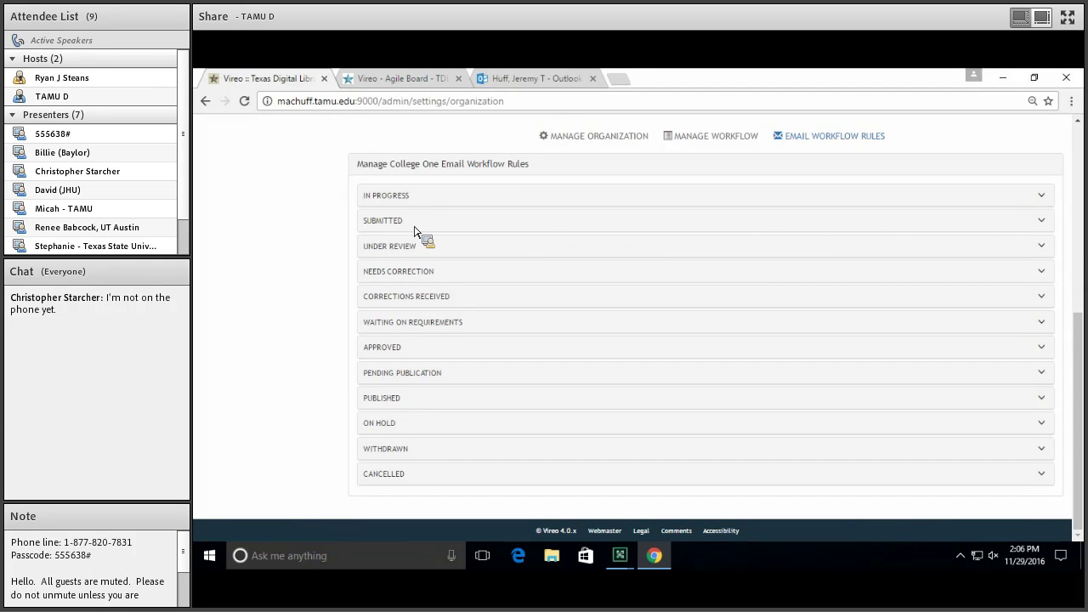
pyautogui.click(411, 224)
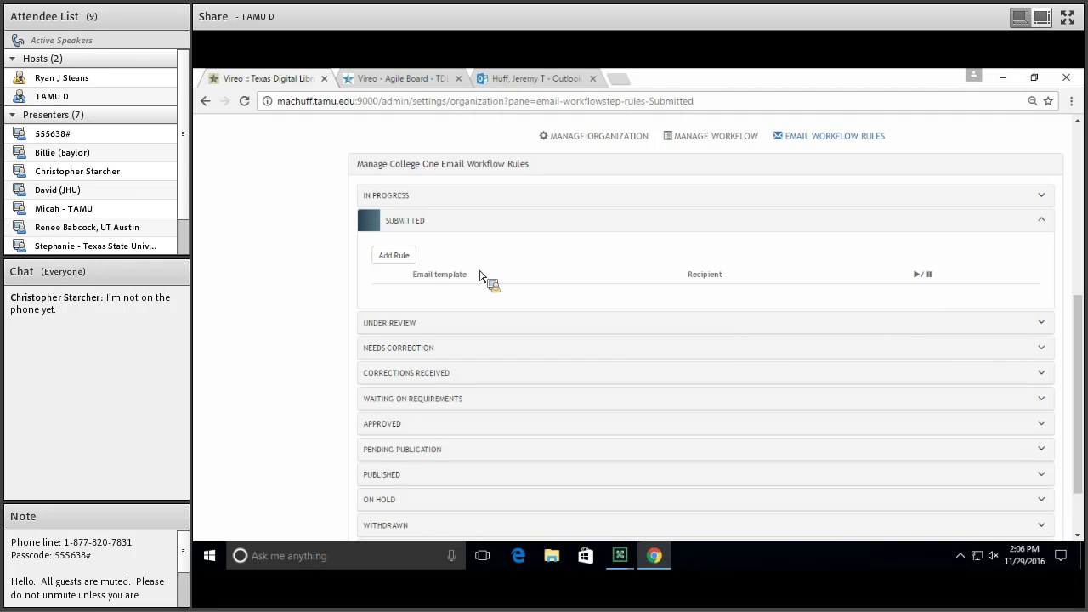
pyautogui.scroll(1, 478, 275)
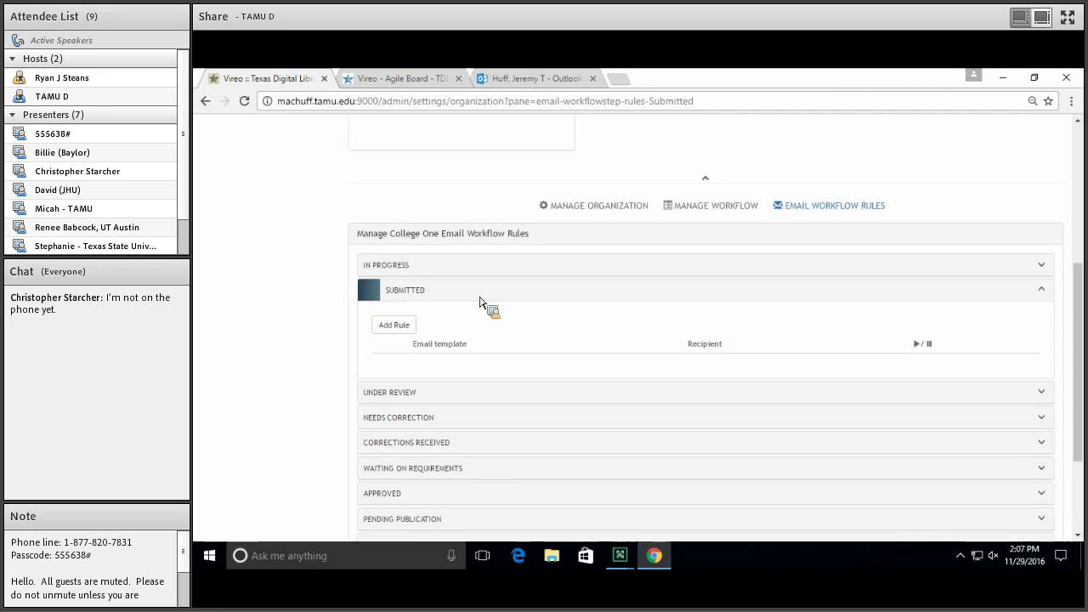
pyautogui.scroll(2, 405, 340)
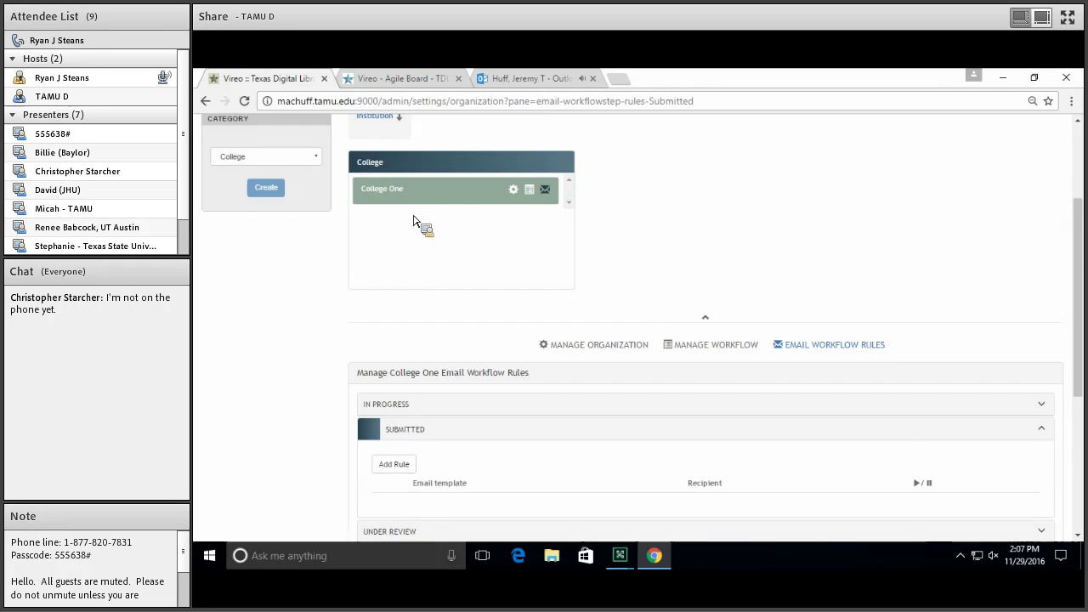
pyautogui.scroll(-2, 417, 218)
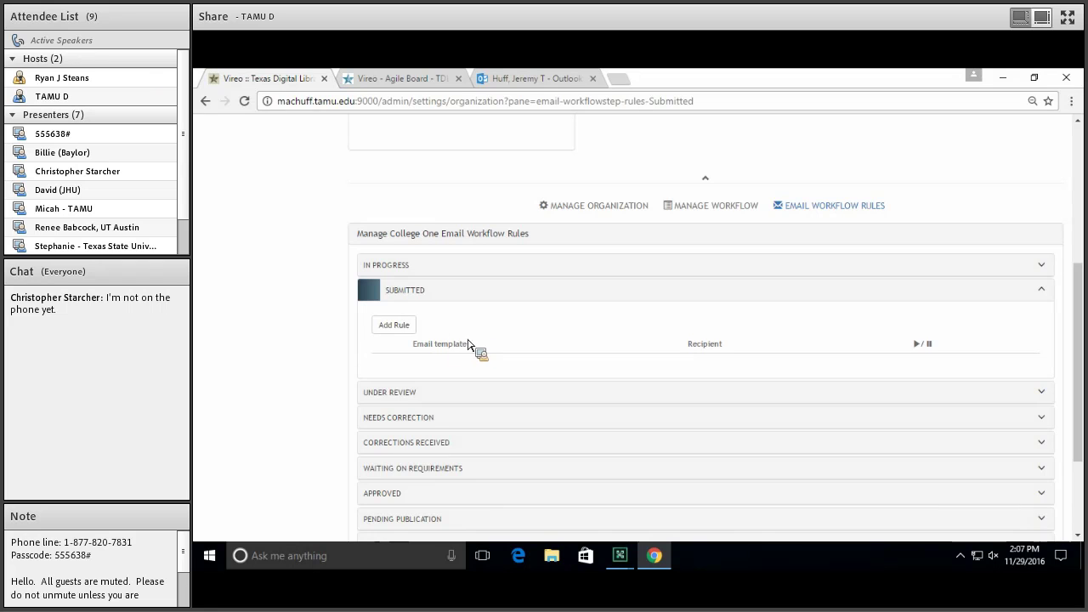
# Add a Submitted rule sending the SYSTEM Initial Submission email to the Submitter
pyautogui.click(395, 328)
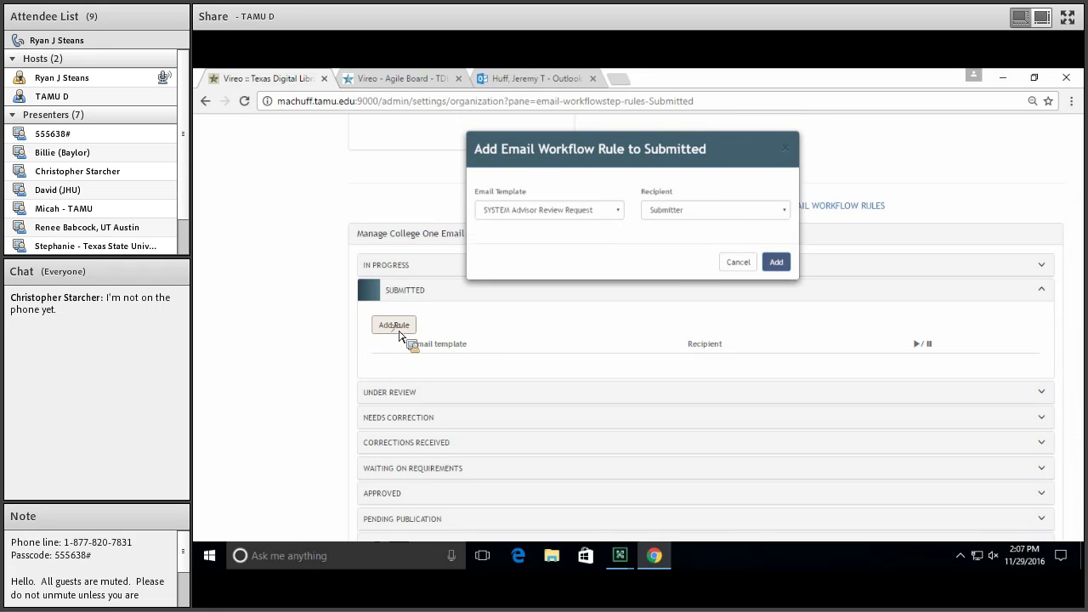
pyautogui.click(587, 212)
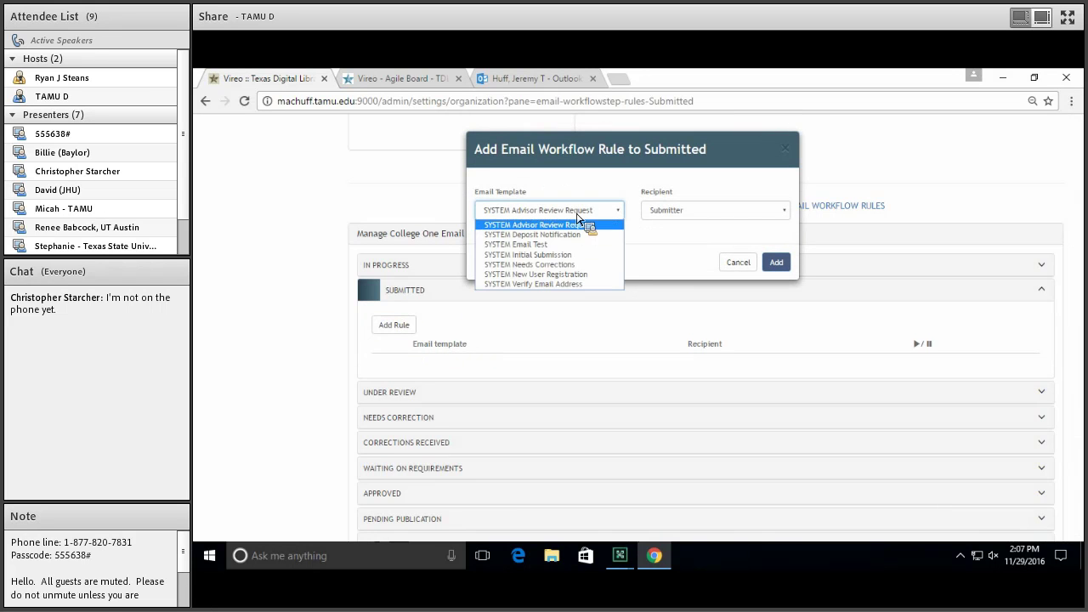
pyautogui.click(566, 256)
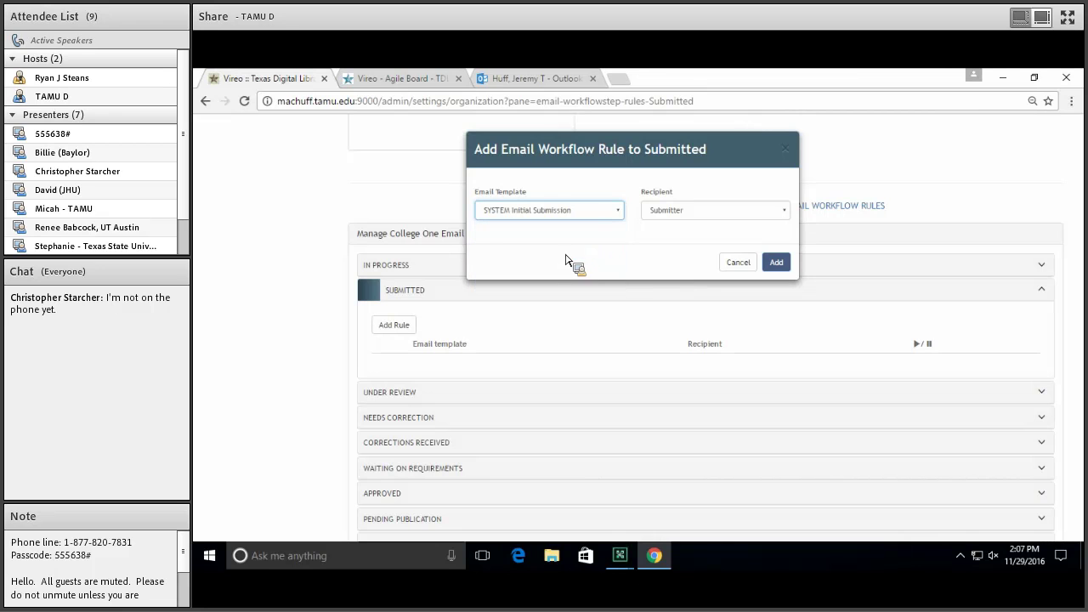
pyautogui.click(674, 211)
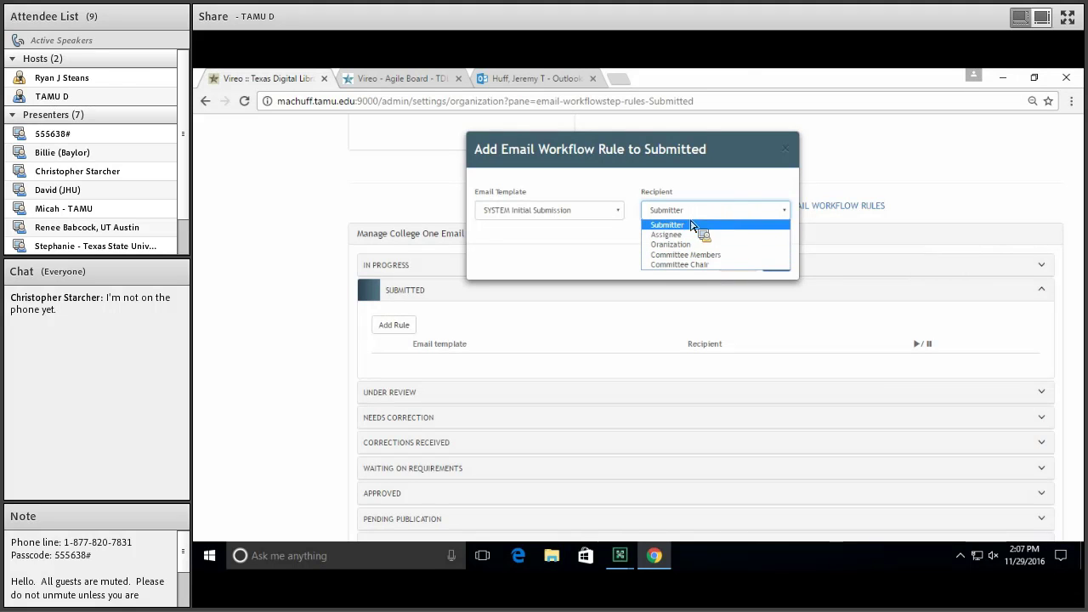
pyautogui.click(688, 226)
pyautogui.click(776, 263)
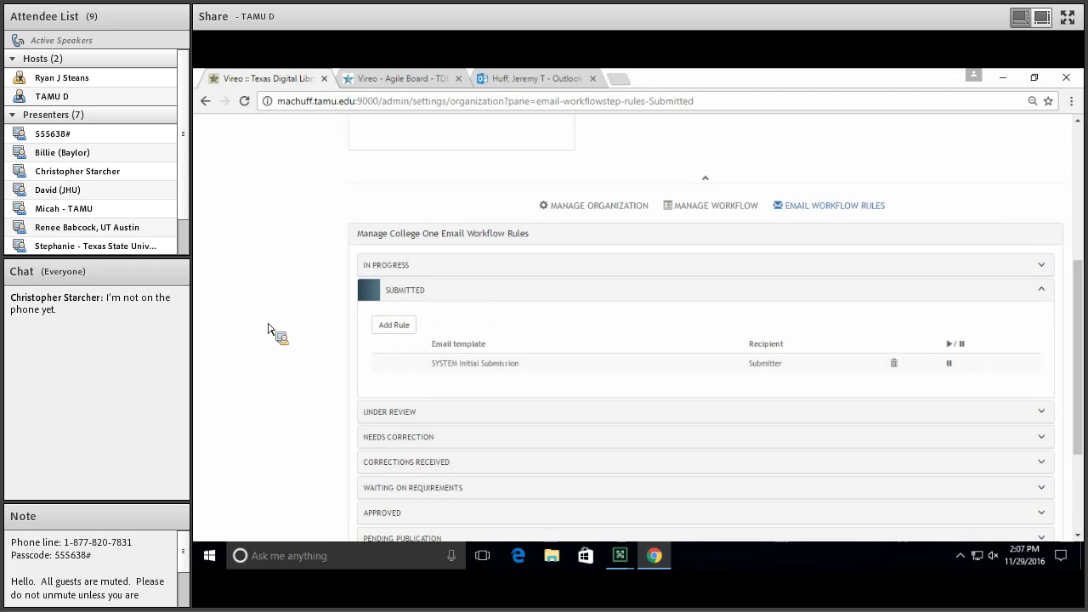
# Reload and confirm the Initial Submission rule persisted, cancelling its edit dialog
pyautogui.click(244, 100)
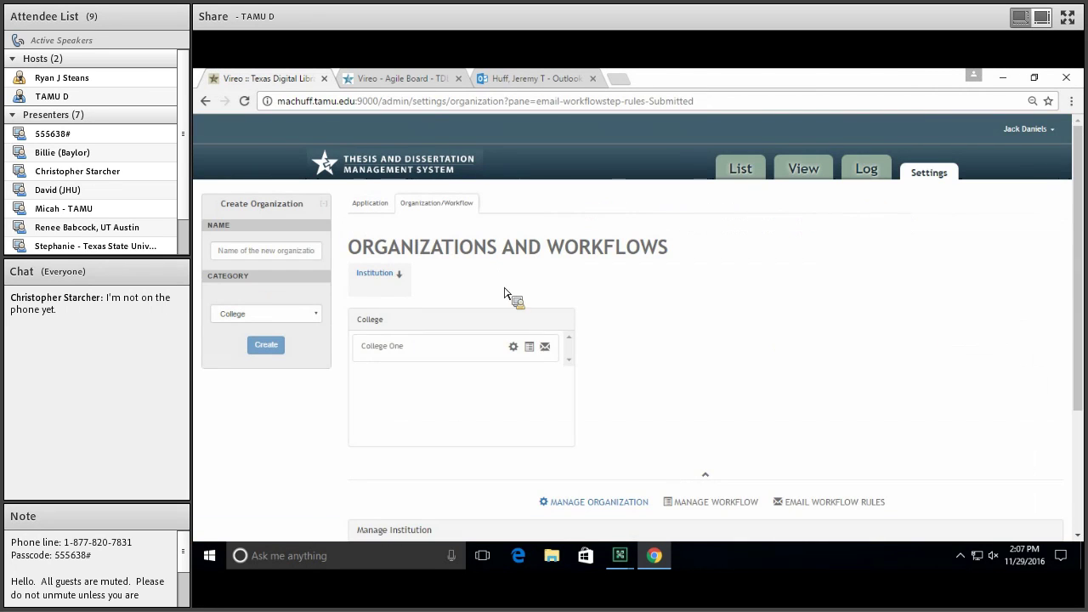
pyautogui.click(545, 347)
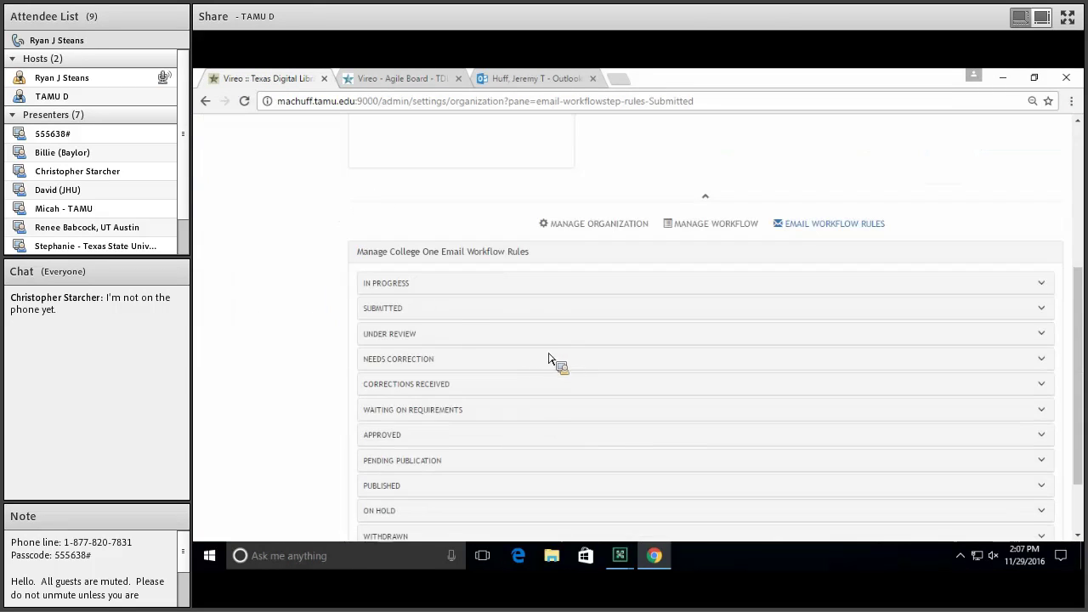
pyautogui.click(439, 316)
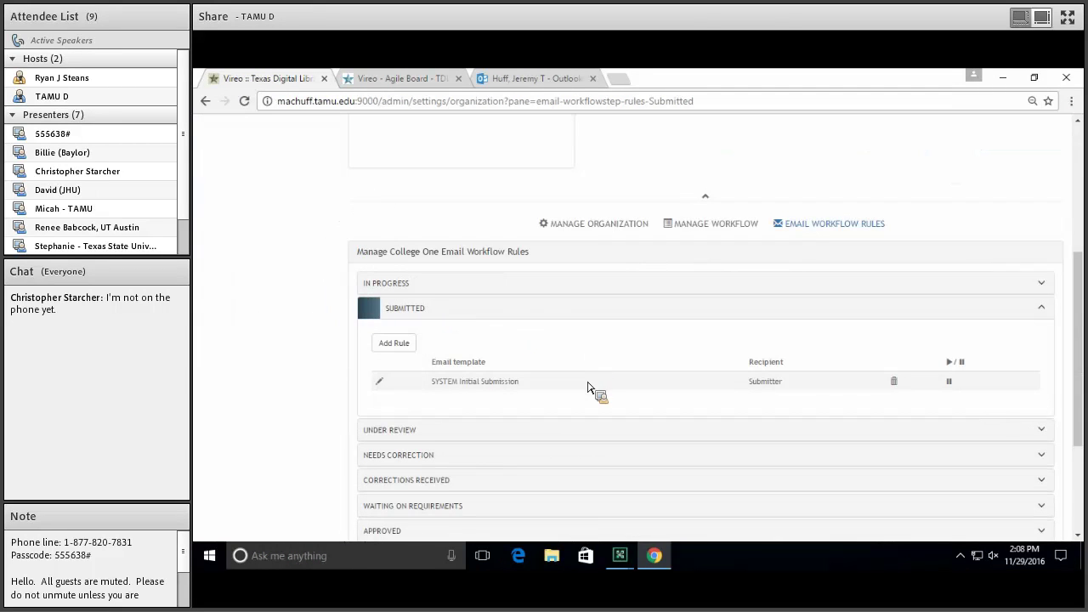
pyautogui.click(382, 388)
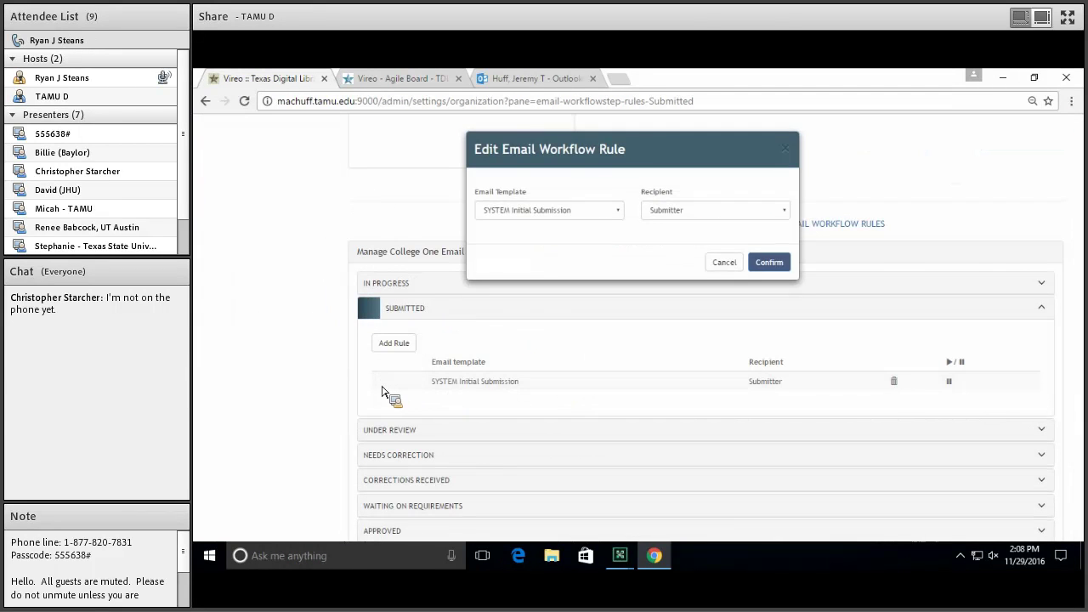
pyautogui.click(731, 262)
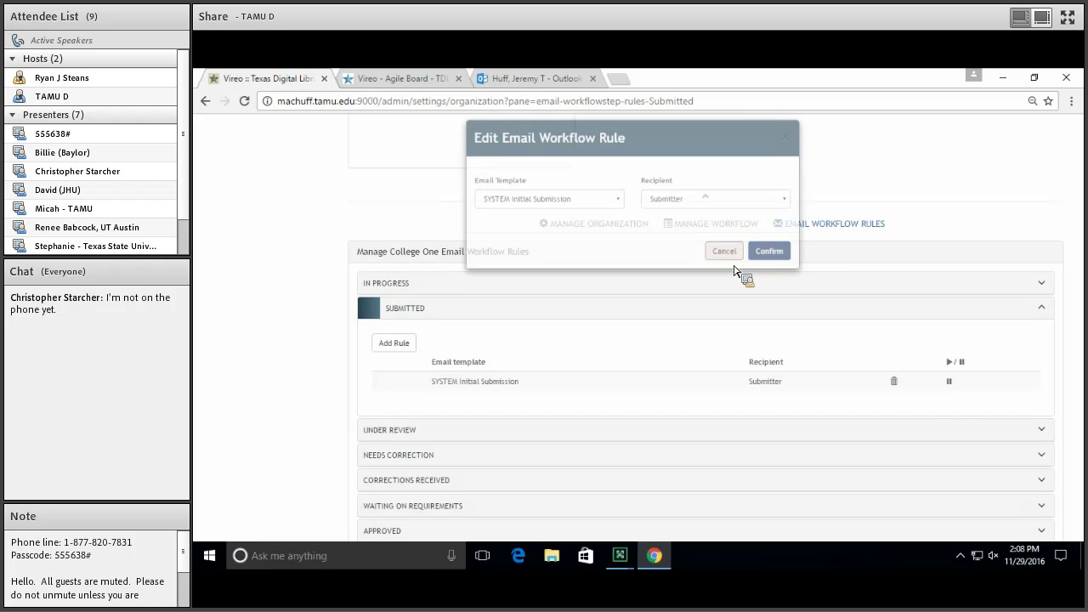
# Pause the Initial Submission rule, then collapse the In Progress and Submitted sections
pyautogui.click(948, 385)
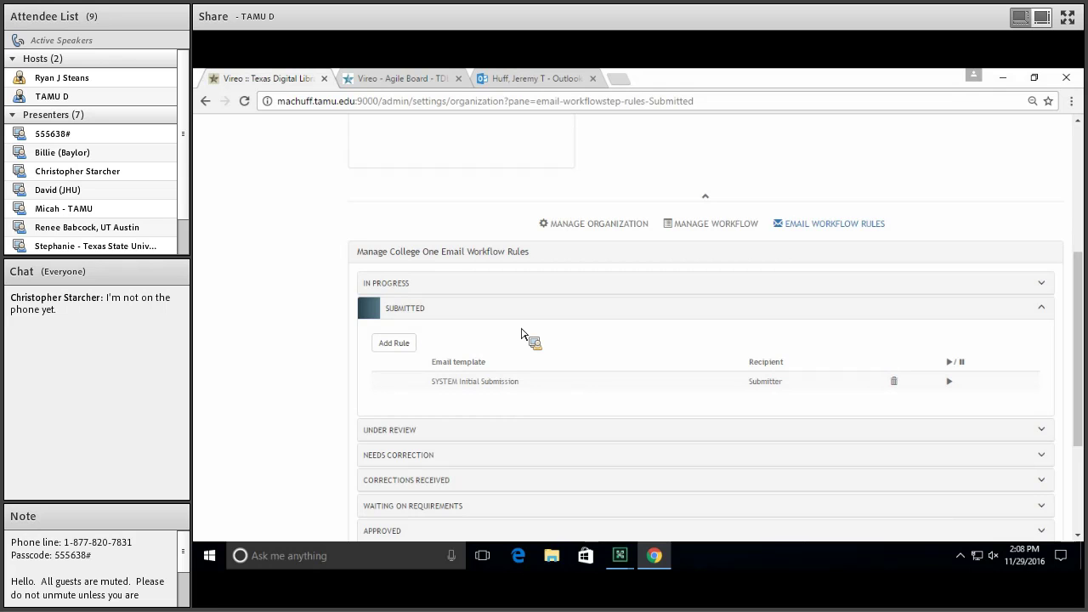
pyautogui.click(515, 285)
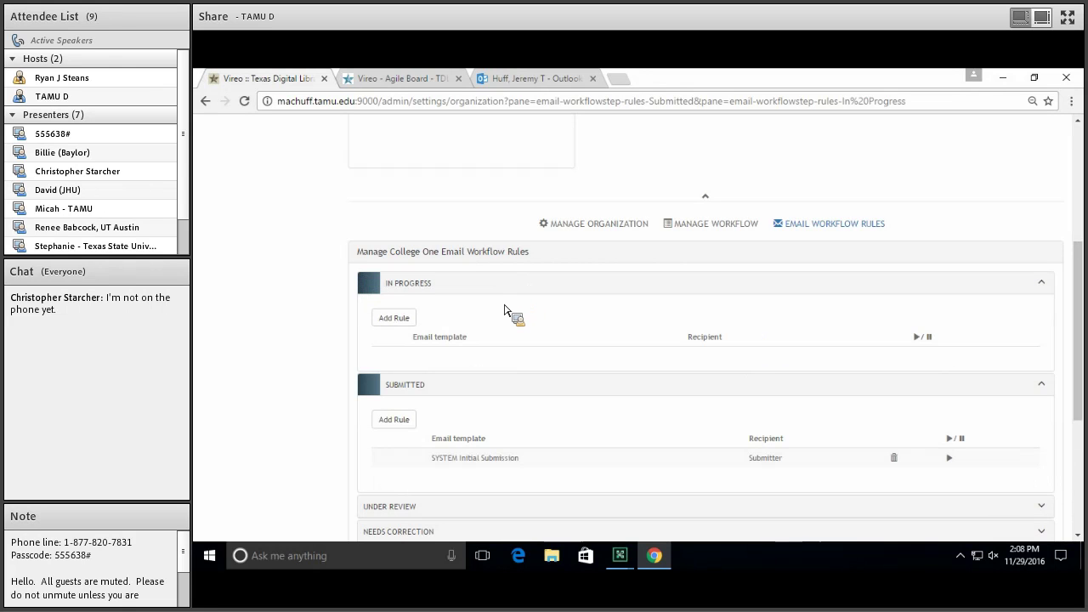
pyautogui.click(499, 286)
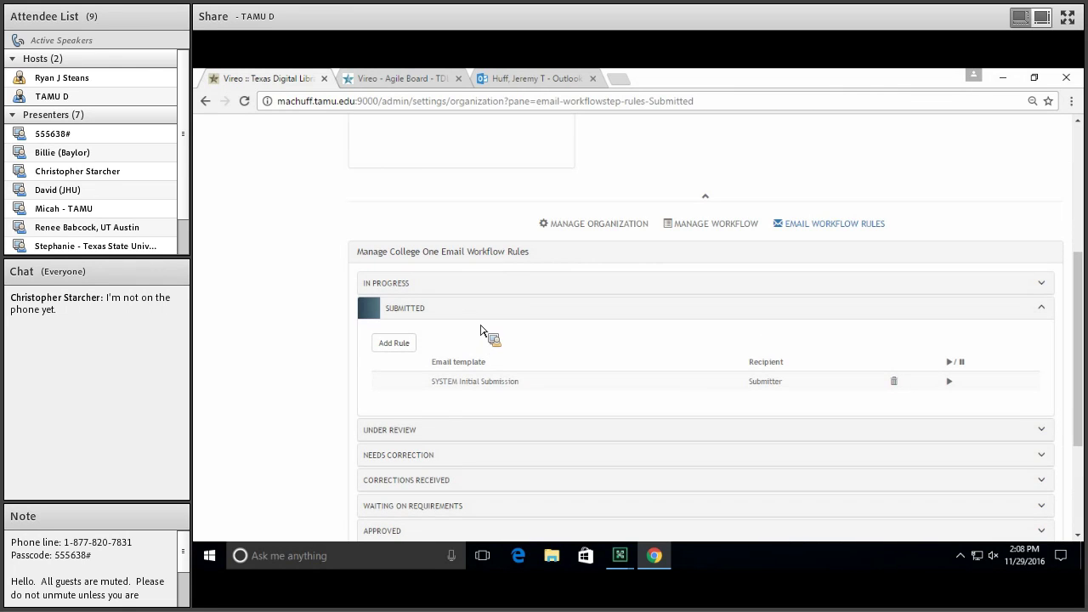
pyautogui.click(482, 315)
pyautogui.scroll(5, 486, 323)
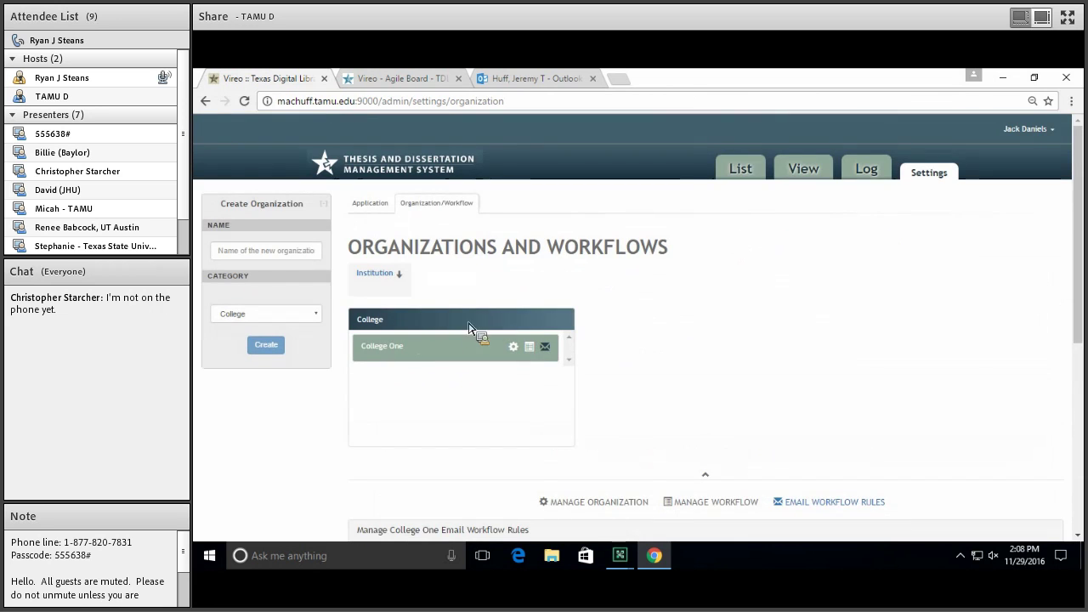
# Create a new organization named 'College Two' and reload the page
pyautogui.click(261, 254)
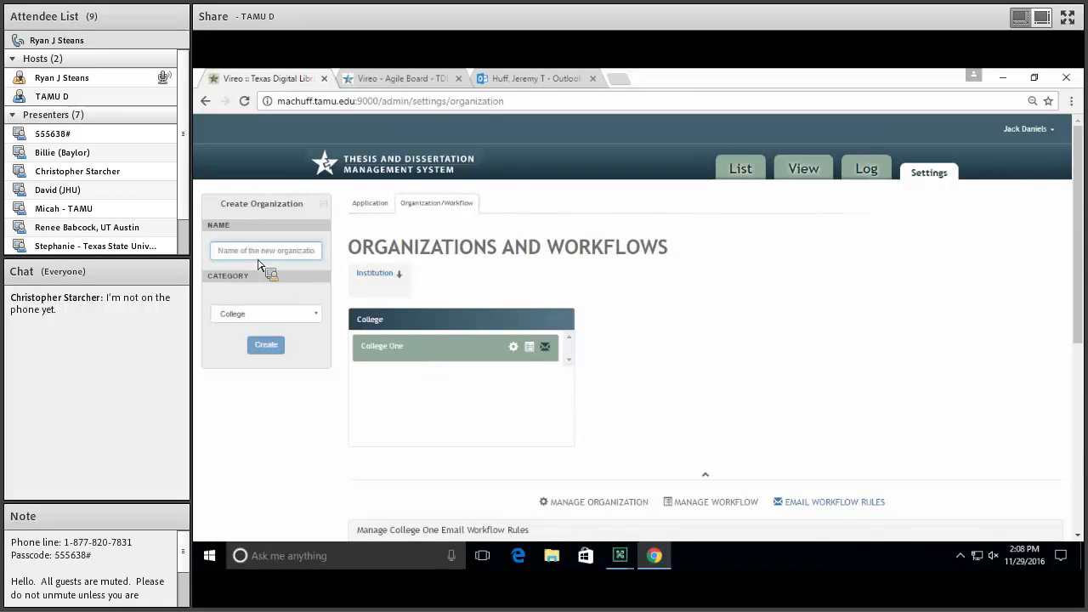
pyautogui.write('College Two')
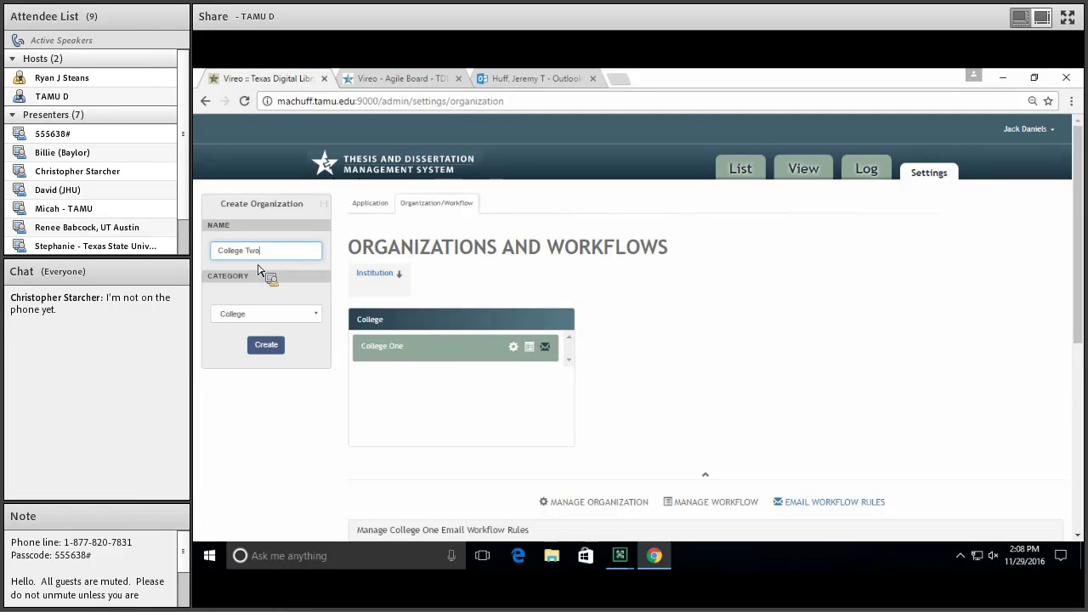
pyautogui.click(267, 345)
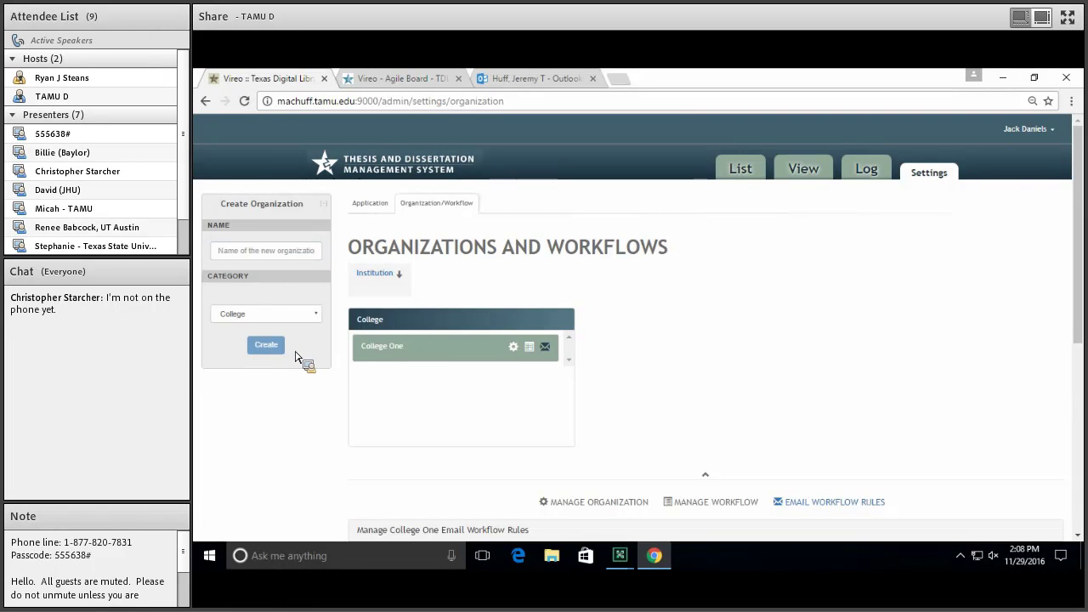
pyautogui.press('F5')
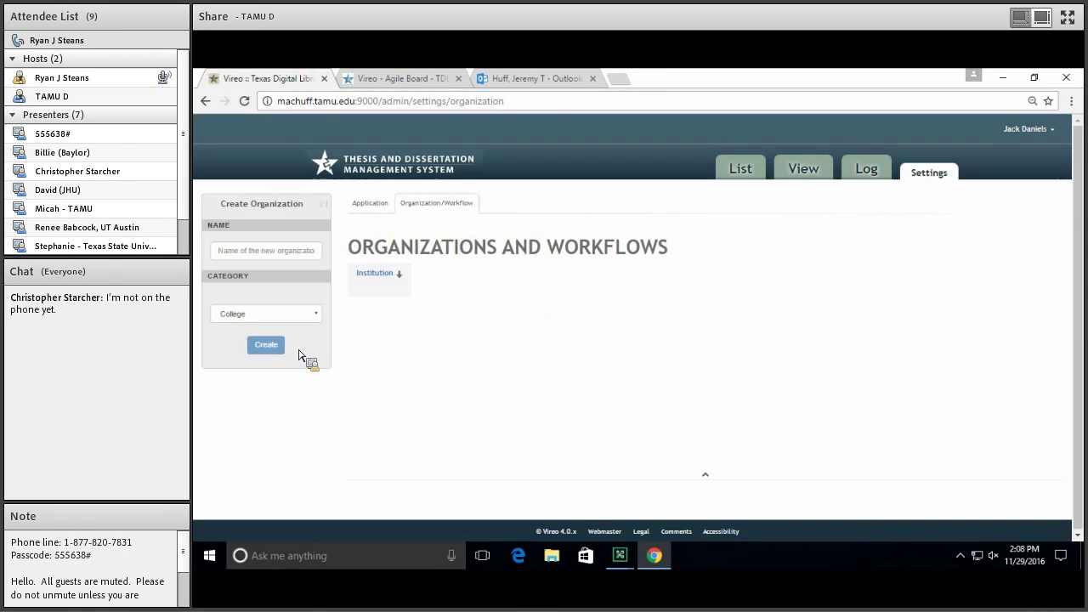
# Select College Two and show its Email Workflow Rules
pyautogui.click(399, 374)
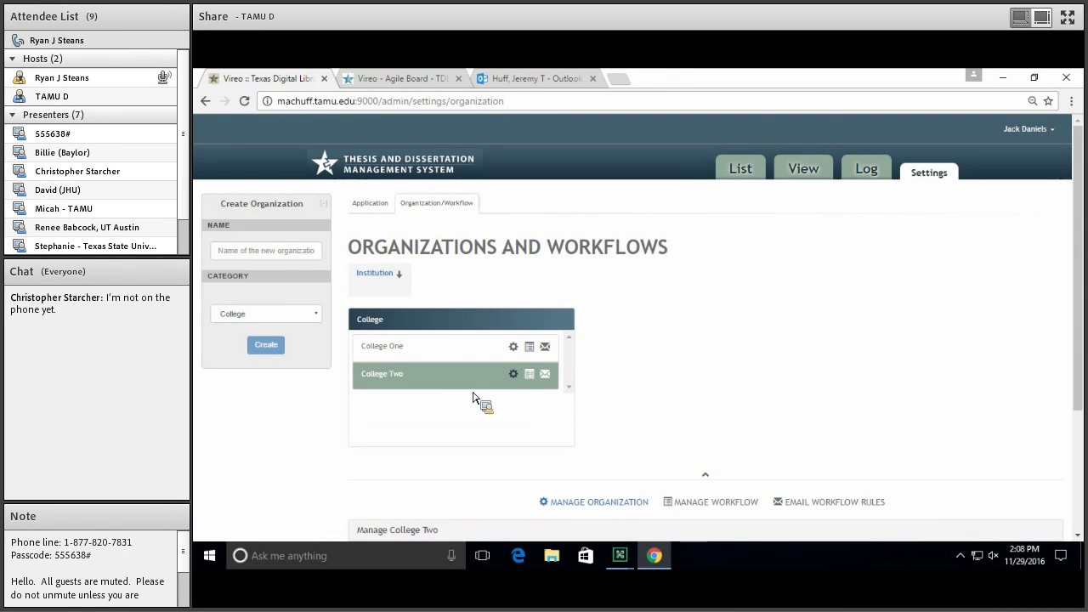
pyautogui.scroll(-3, 474, 398)
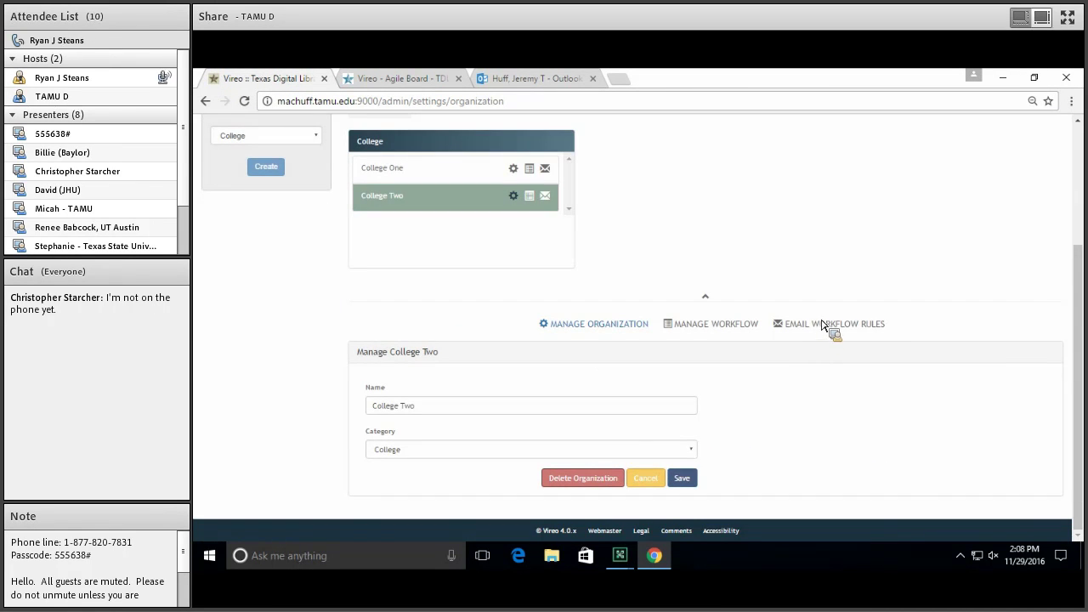
pyautogui.click(823, 328)
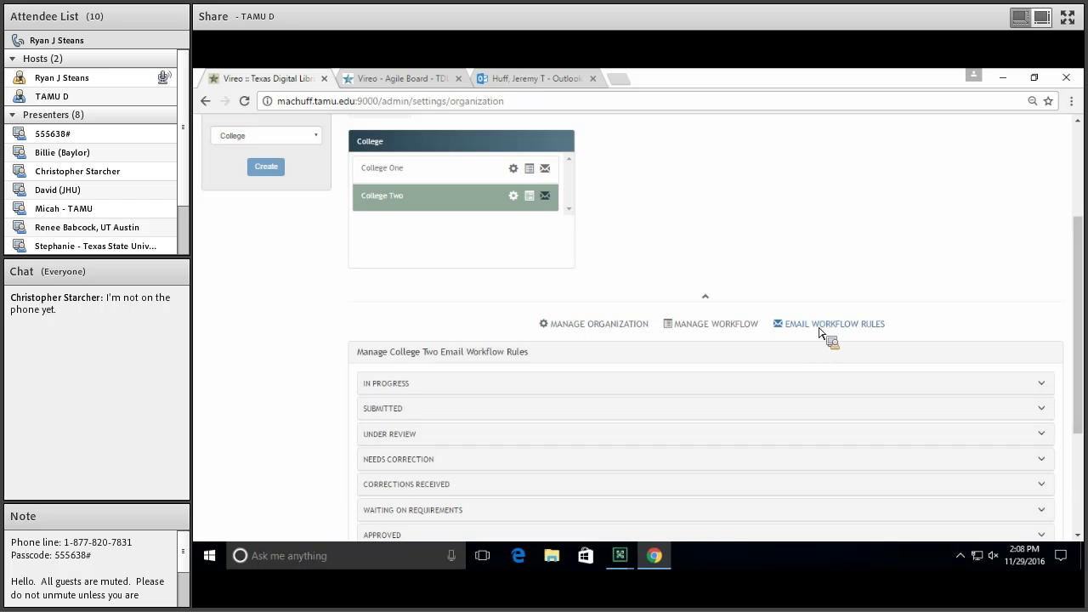
pyautogui.click(389, 408)
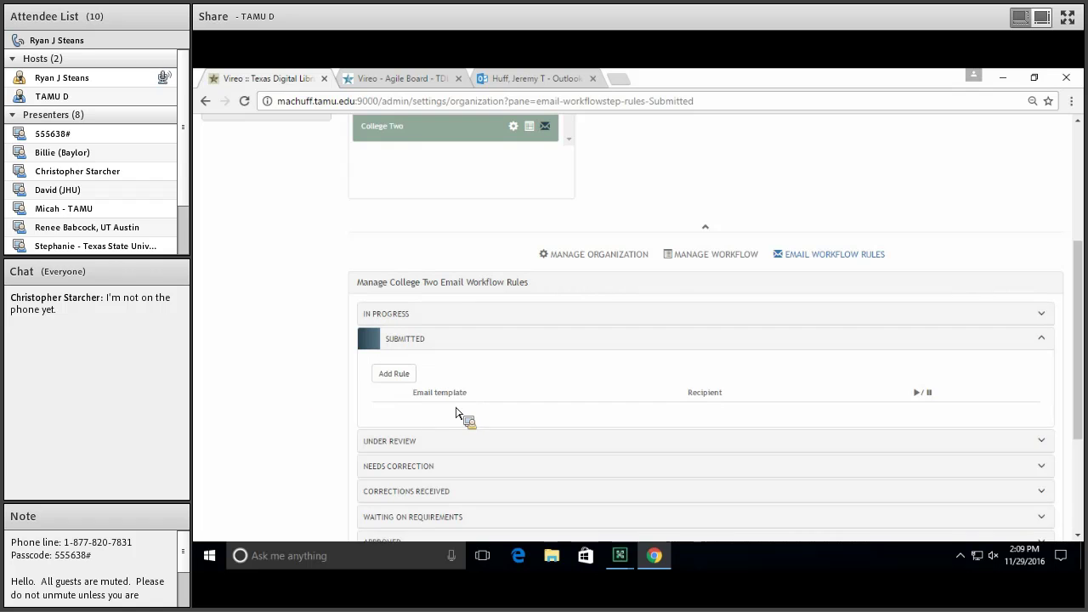
pyautogui.scroll(2, 451, 391)
pyautogui.scroll(2, 442, 385)
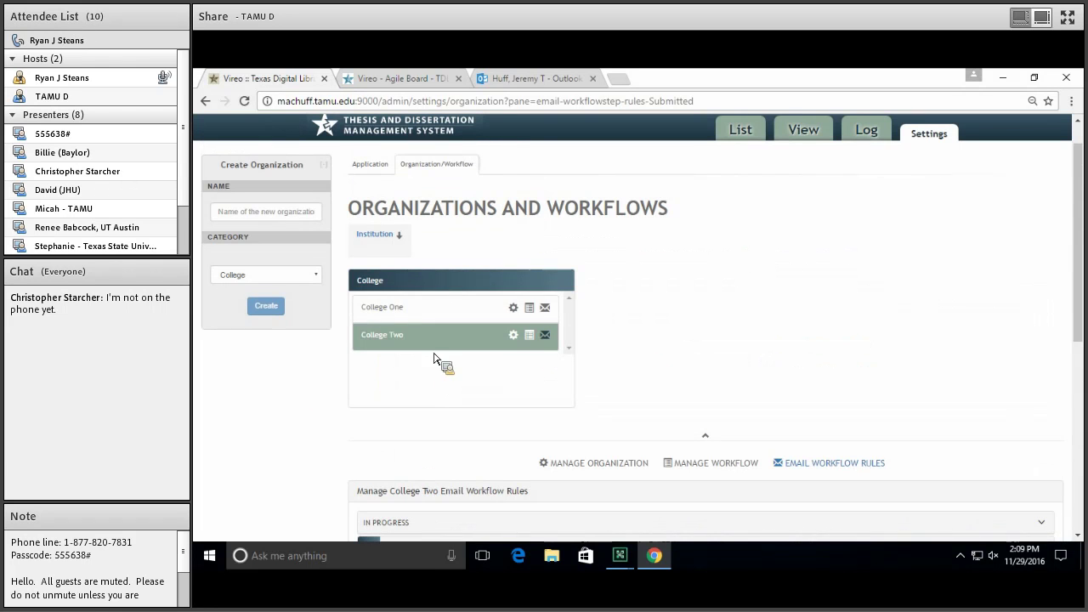
pyautogui.click(422, 303)
pyautogui.scroll(-5, 419, 299)
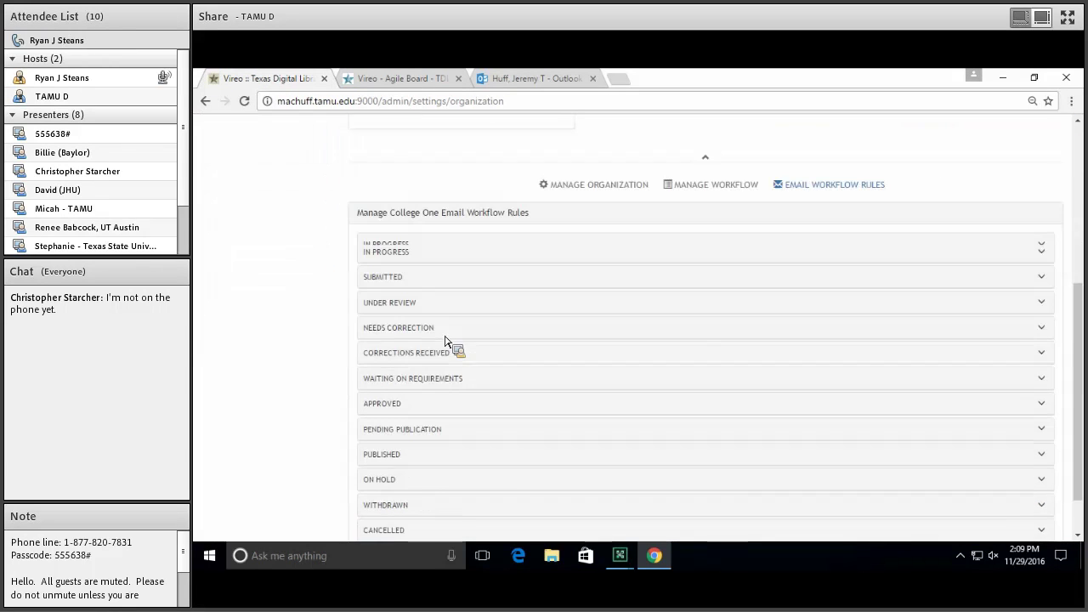
pyautogui.click(423, 271)
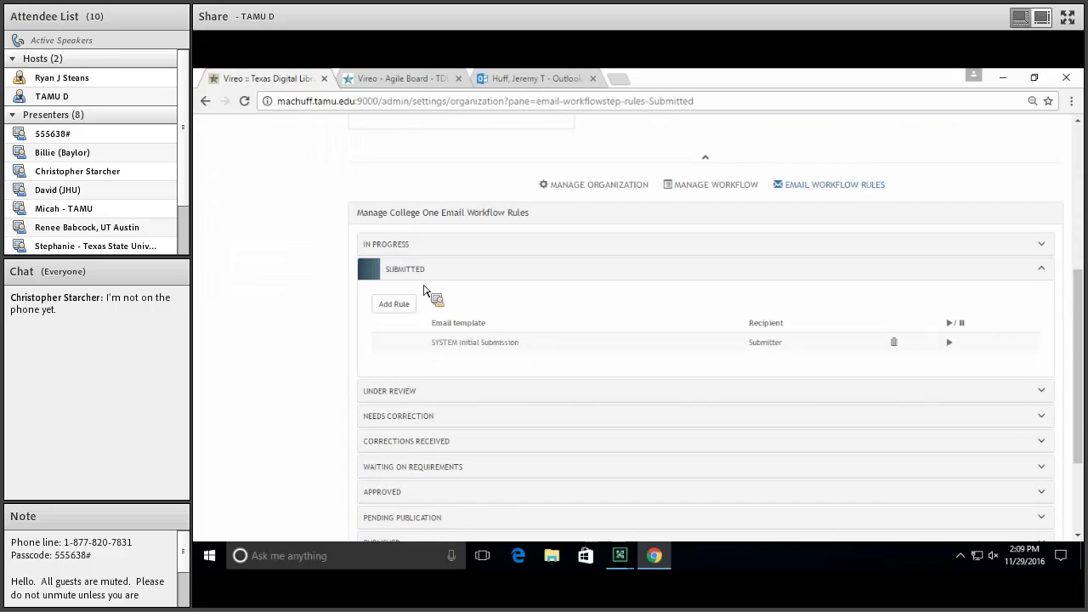
pyautogui.scroll(3, 308, 311)
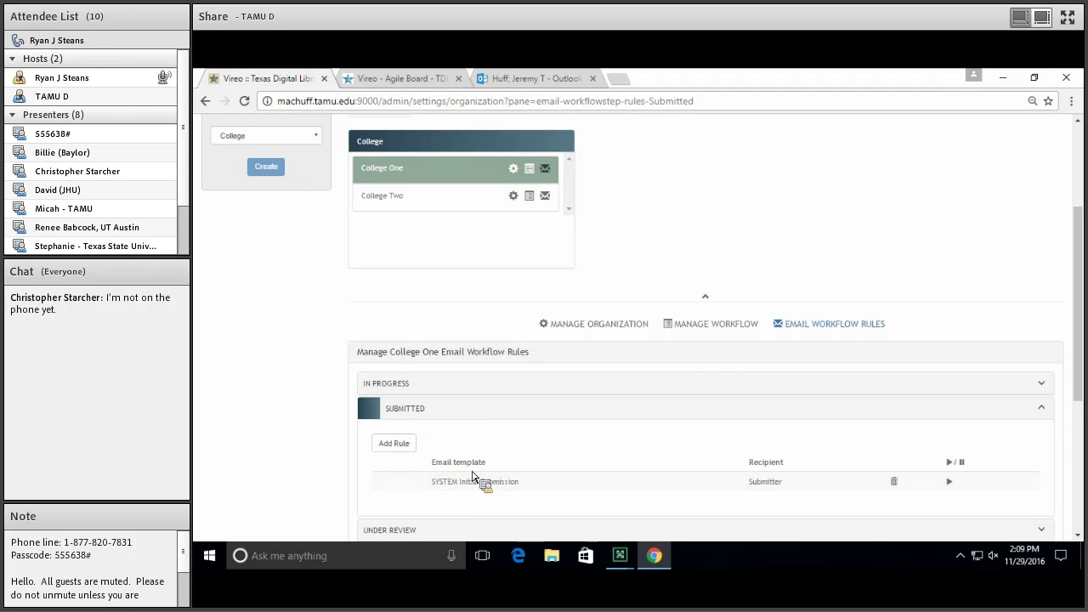
pyautogui.scroll(-1, 467, 474)
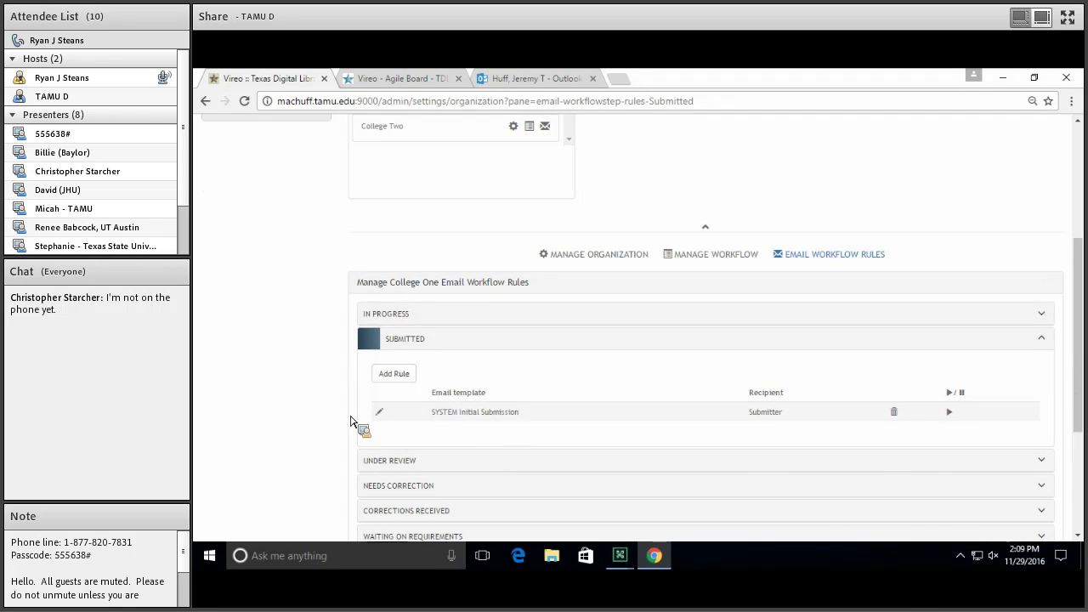
pyautogui.scroll(1, 396, 230)
pyautogui.click(451, 406)
pyautogui.click(431, 207)
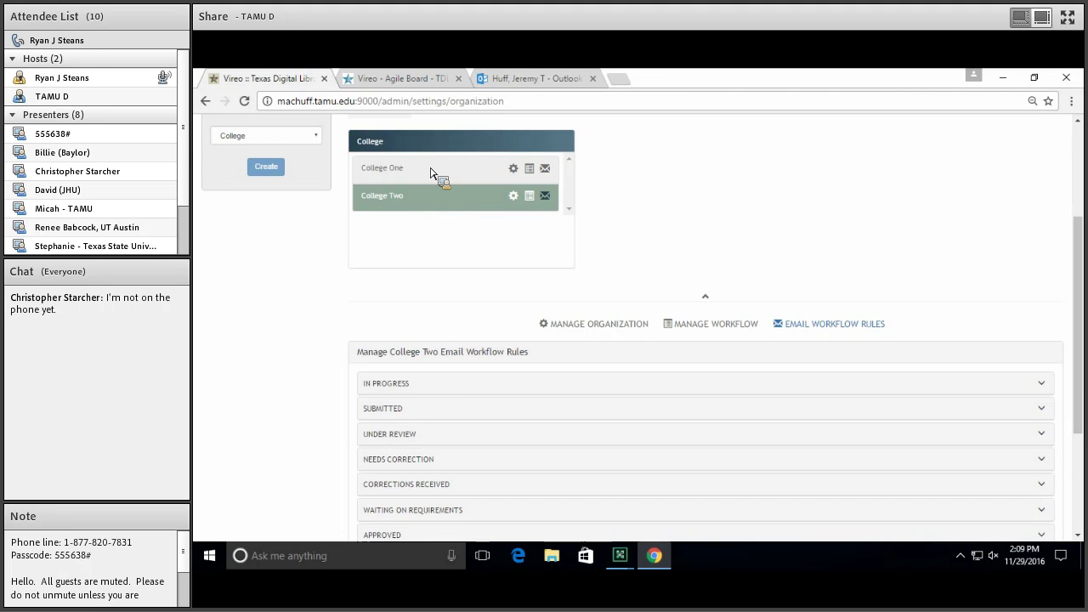
pyautogui.click(435, 415)
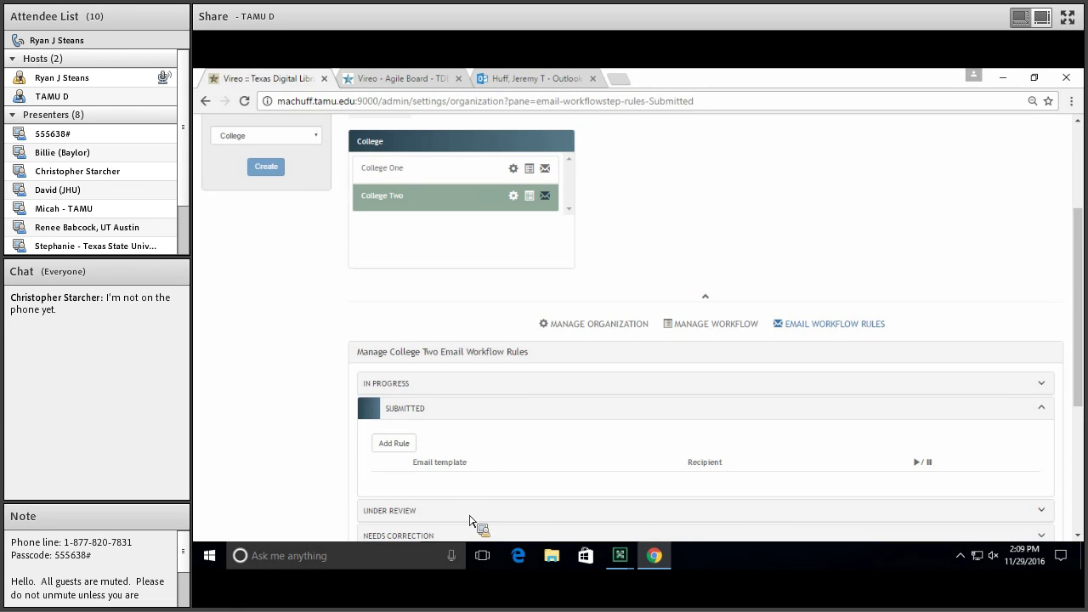
pyautogui.click(449, 410)
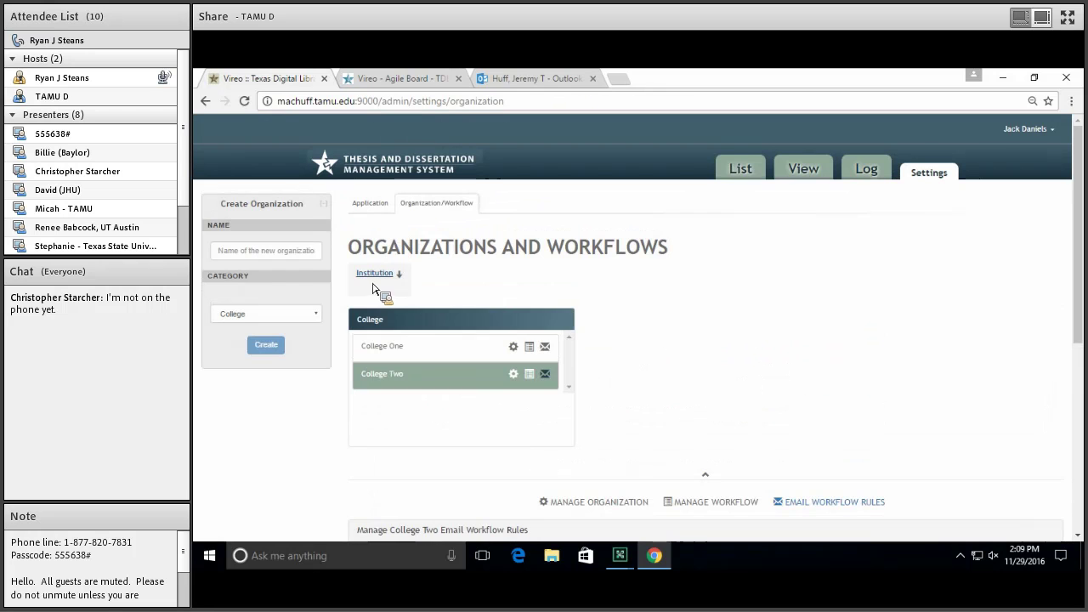
# Confirm the Institution's SUBMITTED step has no email rules, then return to the Sprint 19 board
pyautogui.click(378, 282)
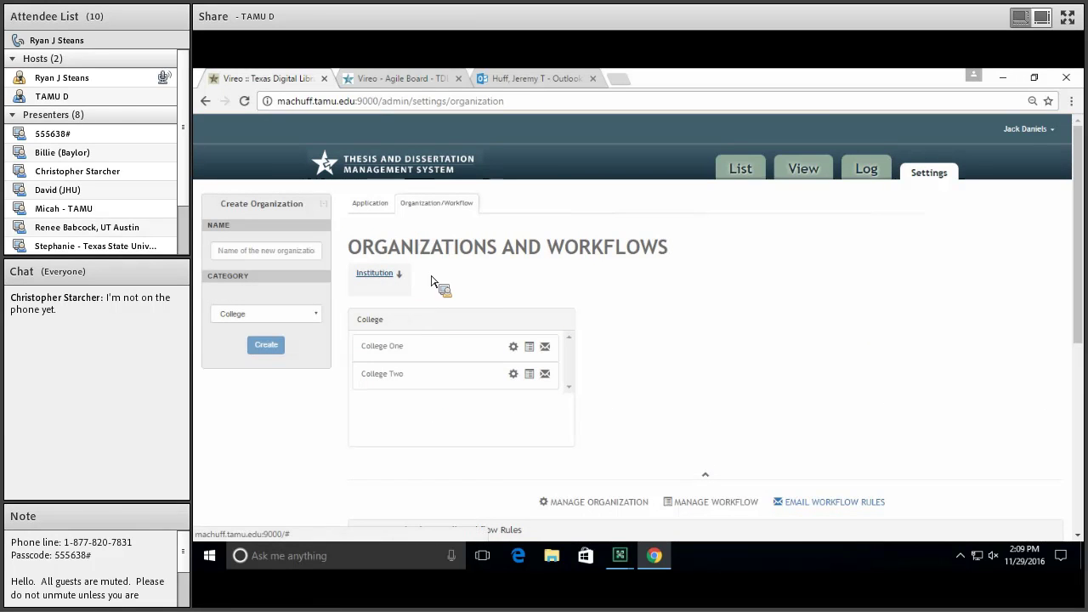
pyautogui.scroll(-3, 473, 292)
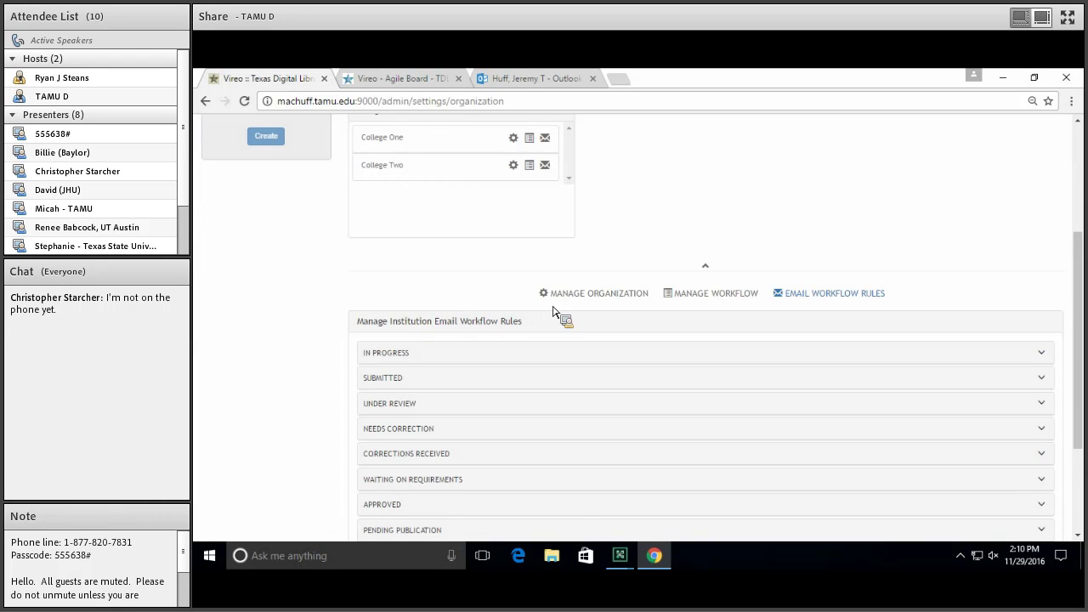
pyautogui.click(381, 381)
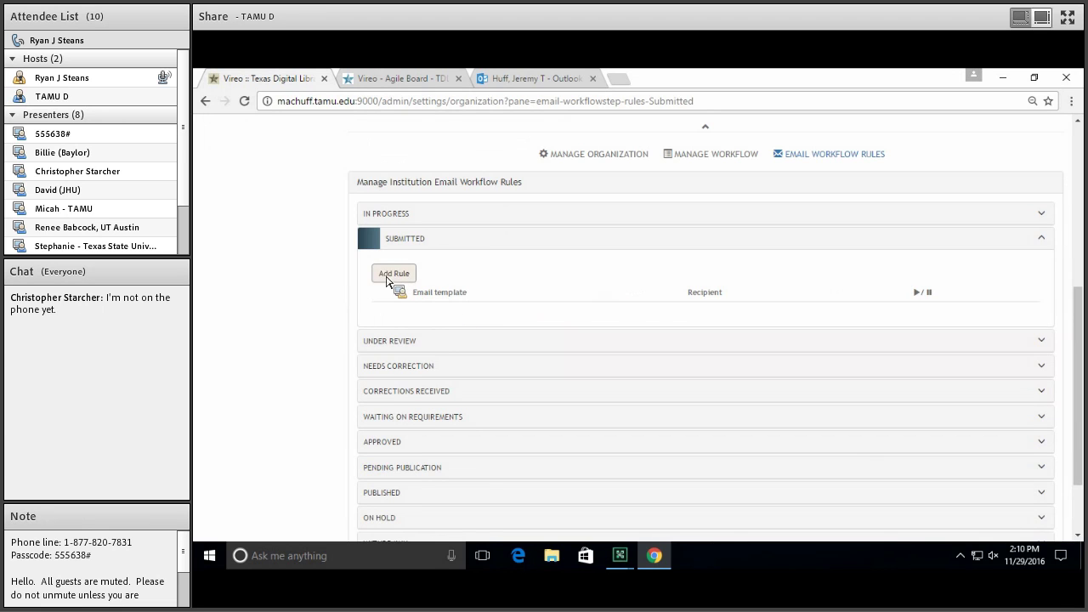
pyautogui.scroll(3, 304, 306)
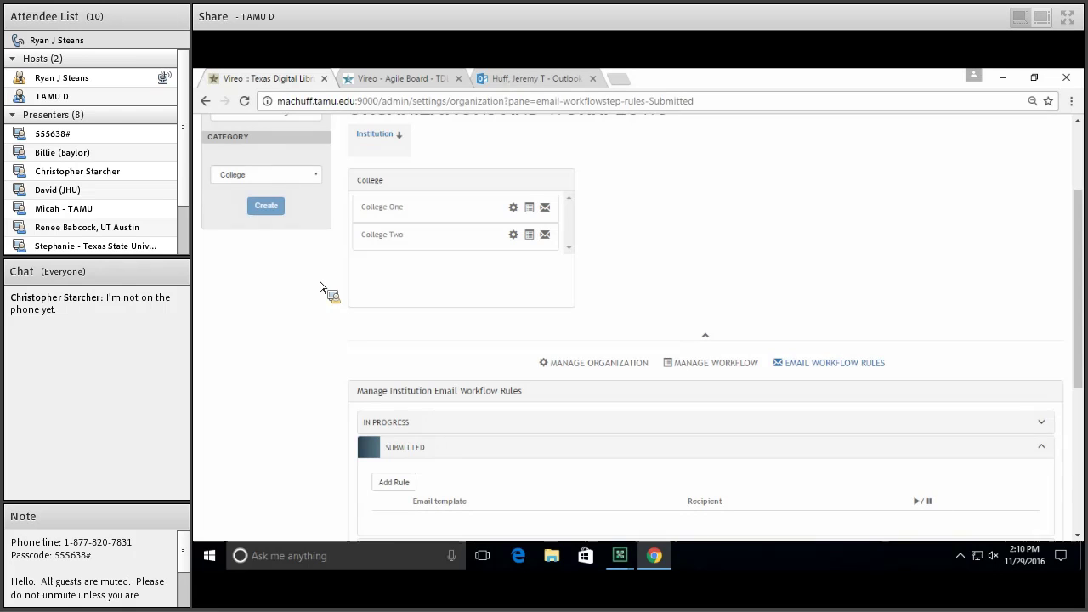
pyautogui.click(393, 78)
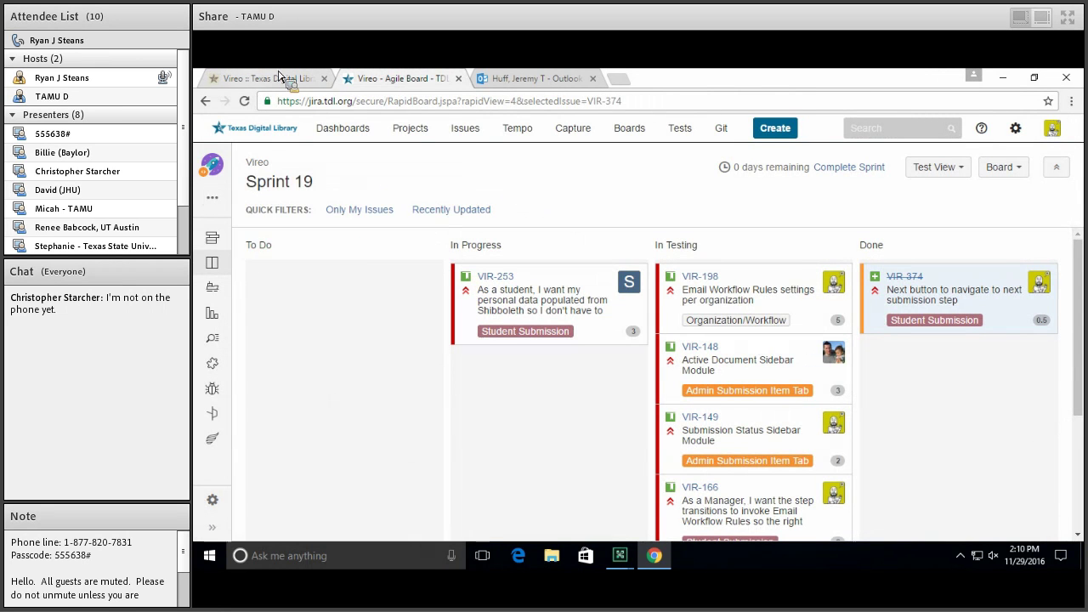
pyautogui.click(299, 78)
pyautogui.scroll(-2, 418, 304)
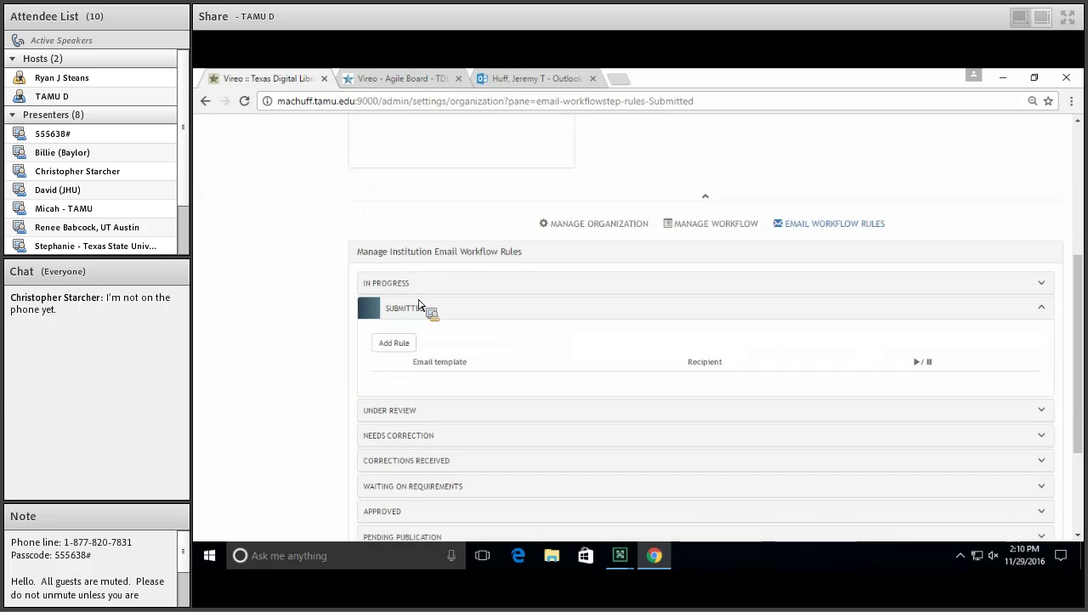
pyautogui.scroll(2, 331, 312)
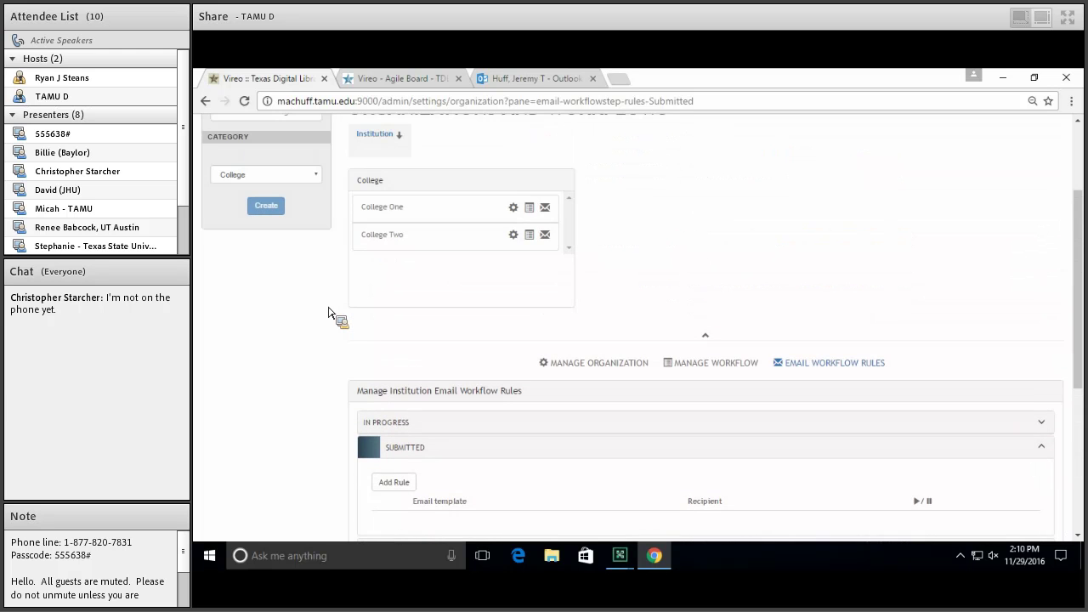
pyautogui.scroll(3, 332, 315)
pyautogui.scroll(-3, 357, 399)
pyautogui.click(418, 208)
pyautogui.scroll(-2, 369, 280)
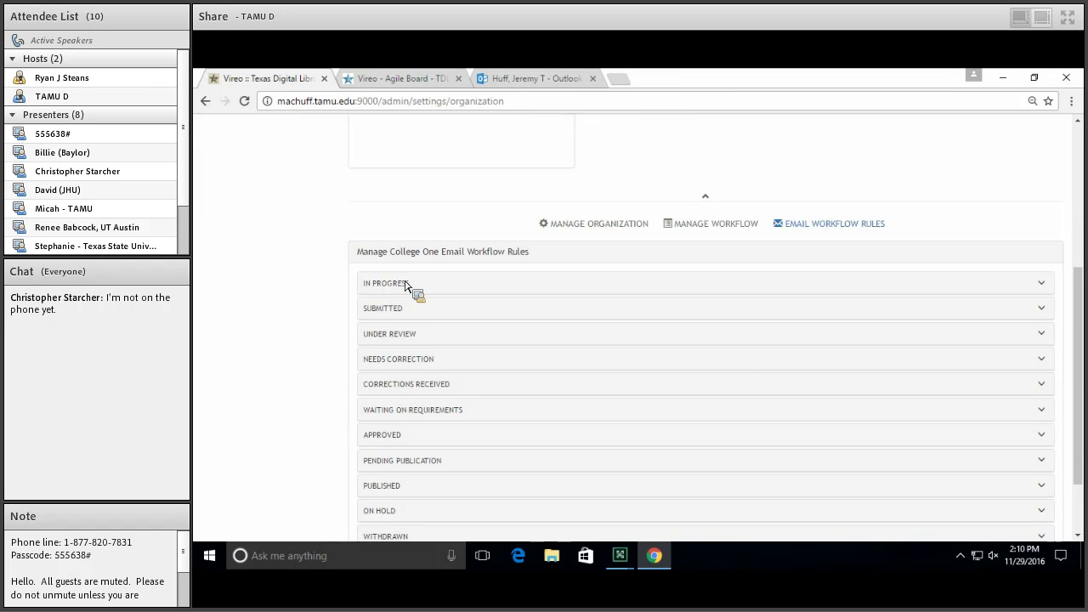
pyautogui.click(408, 307)
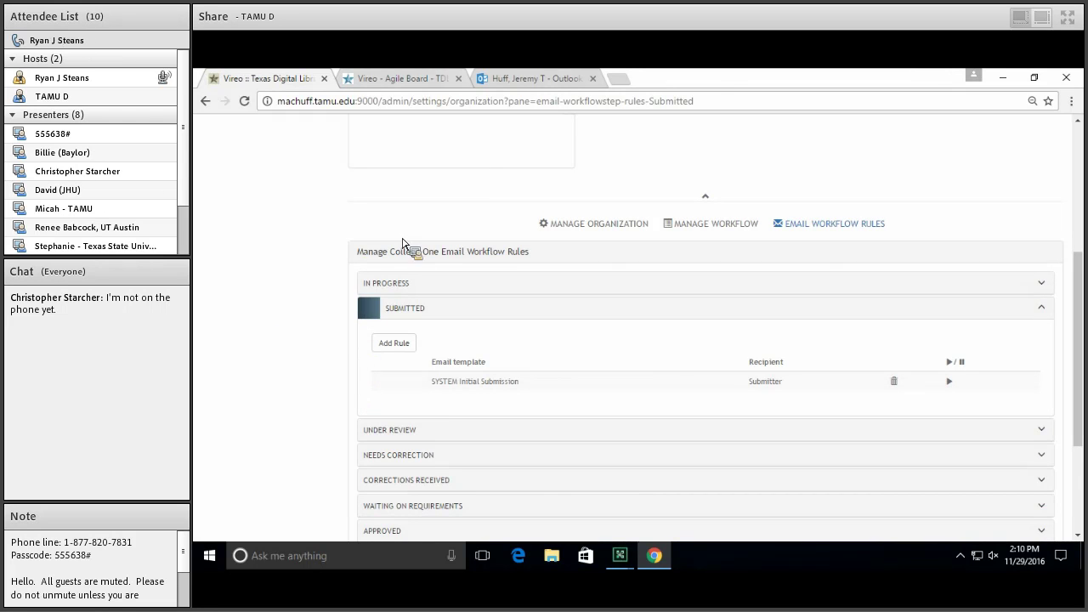
pyautogui.hotkey('ctrl', 'Tab')
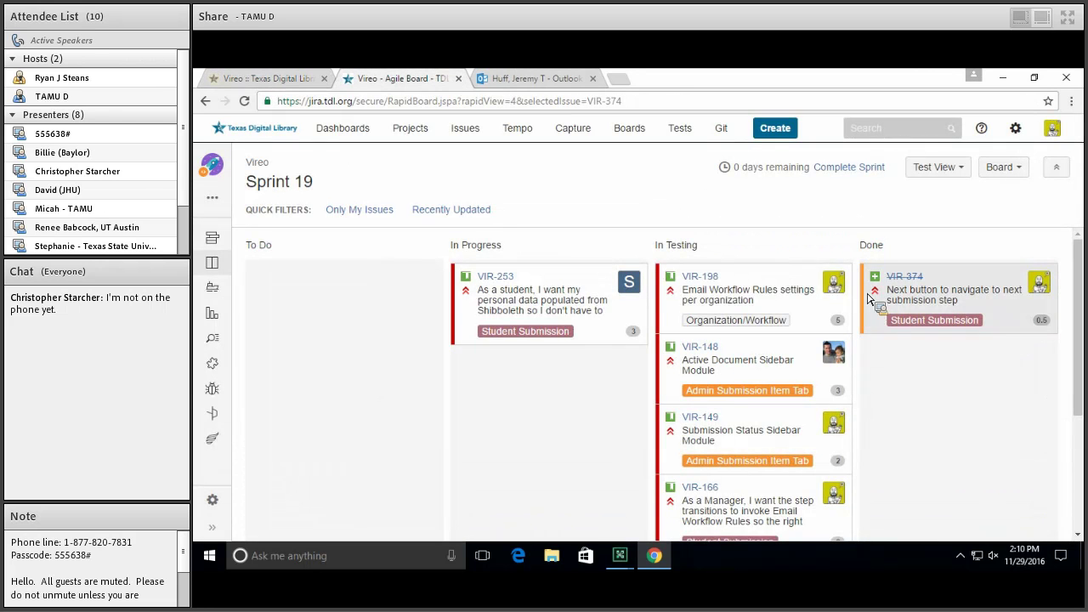
# Open VIR-198's details, 'Email Workflow Rules settings per organization', beside the Sprint 19 board
pyautogui.click(707, 278)
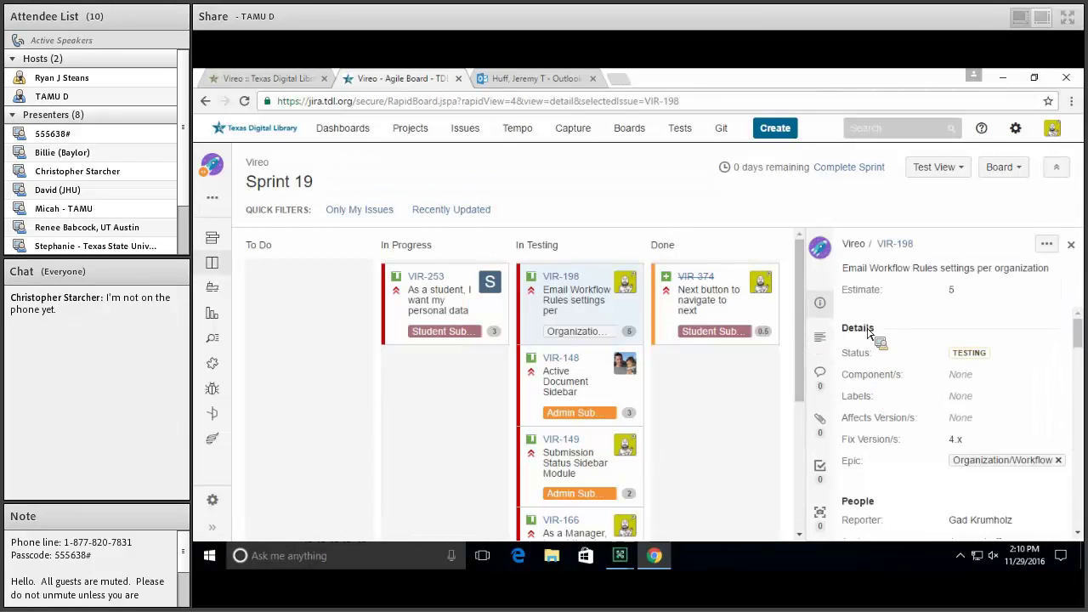
pyautogui.scroll(-2, 942, 353)
pyautogui.scroll(2, 938, 353)
pyautogui.scroll(1, 939, 352)
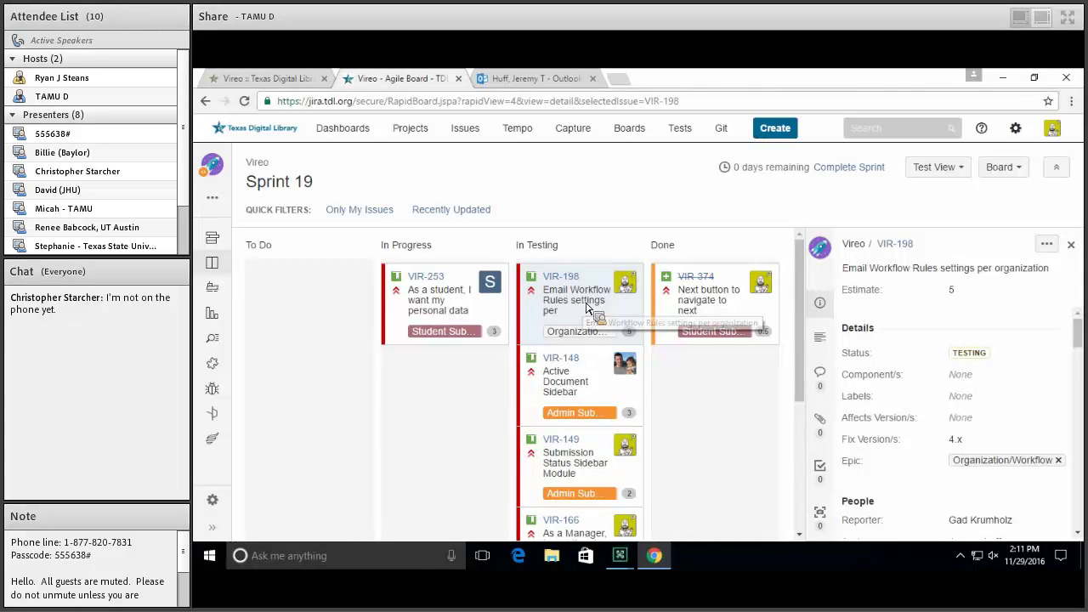
# Flip between the Vireo workflow settings and the Sprint 19 board, ending on the board
pyautogui.click(265, 79)
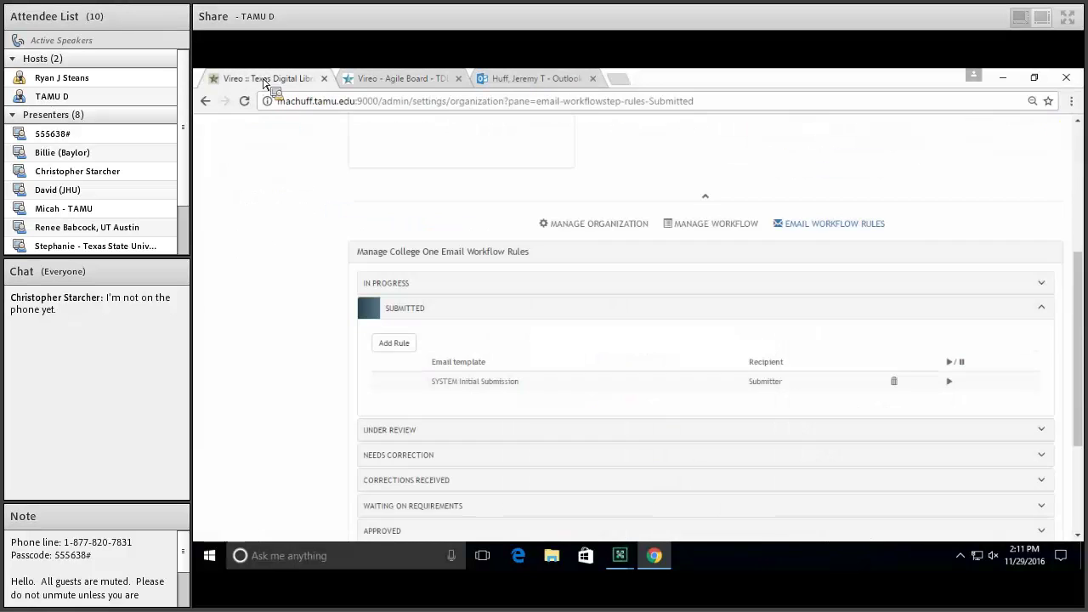
pyautogui.click(430, 76)
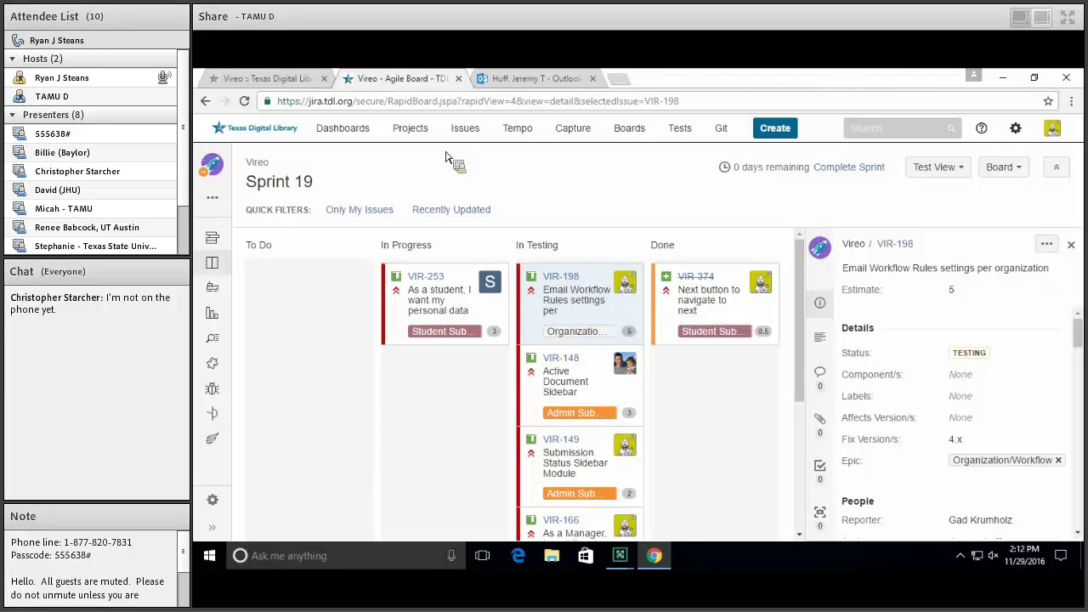
pyautogui.click(299, 78)
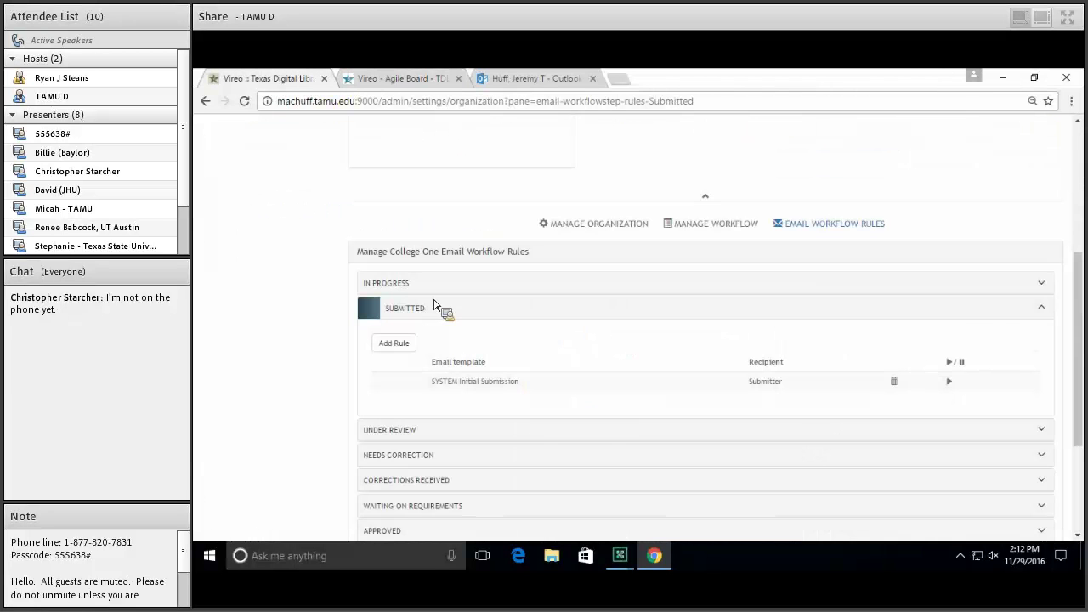
pyautogui.click(417, 78)
# Move the VIR-198 card from In Testing to Done and resolve it as Fixed
pyautogui.moveTo(581, 320); pyautogui.dragTo(698, 364)
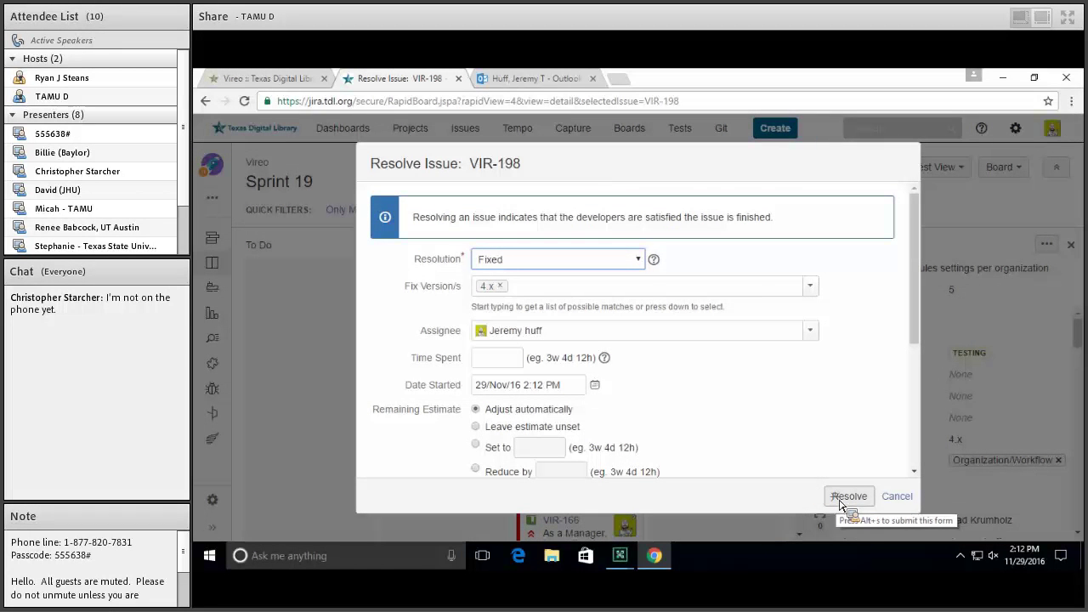
pyautogui.click(841, 500)
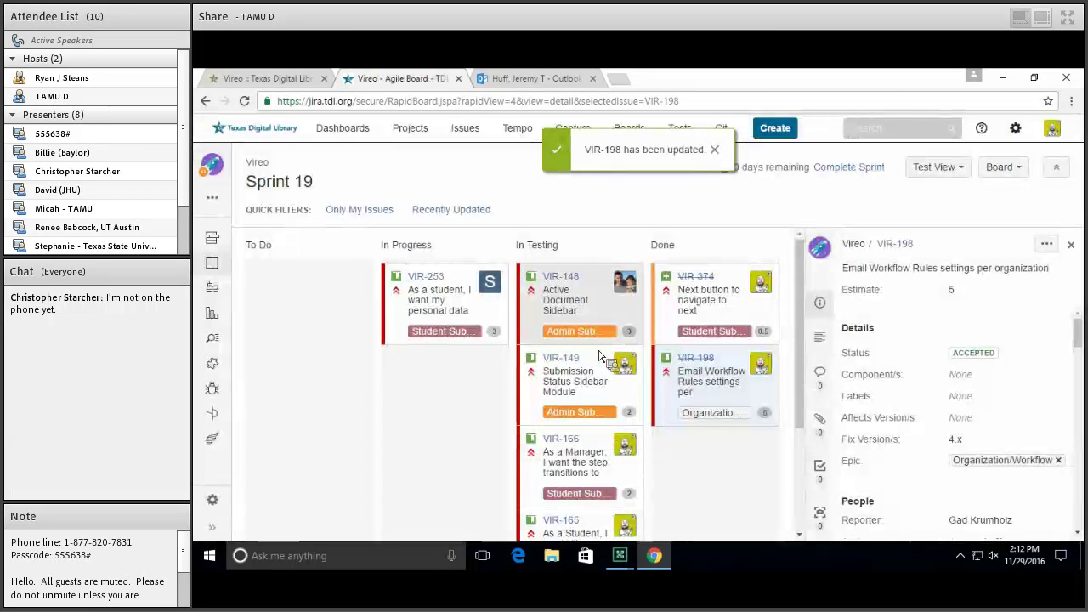
# Move VIR-148 lower in the In Testing column, then return to Vireo's workflow settings
pyautogui.moveTo(599, 300); pyautogui.dragTo(598, 470)
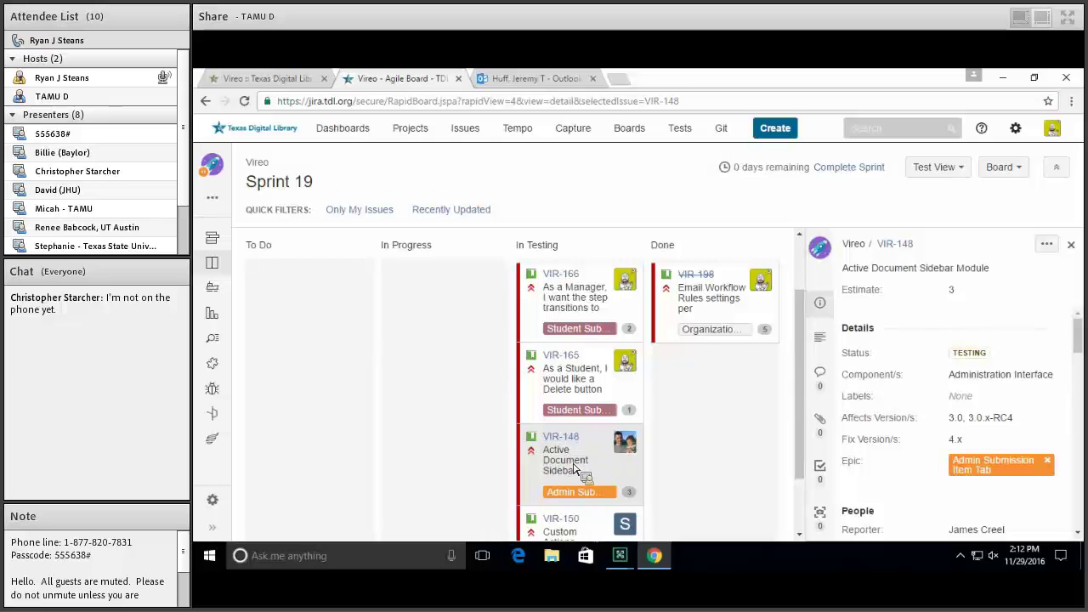
pyautogui.click(310, 77)
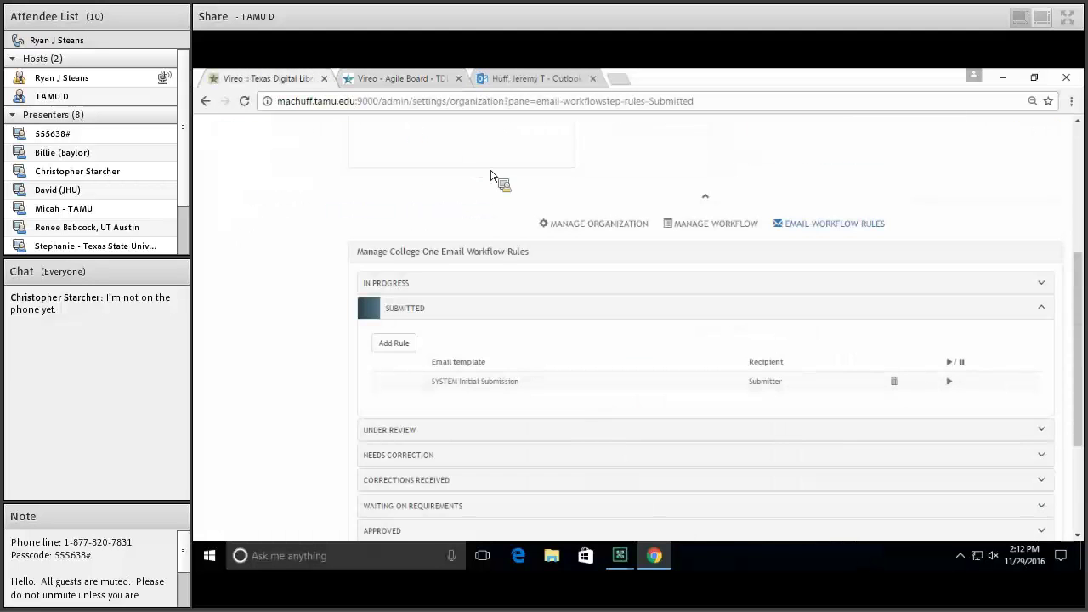
# Open the College One submission from the submissions List, then go back to the Sprint 19 board
pyautogui.scroll(3, 493, 204)
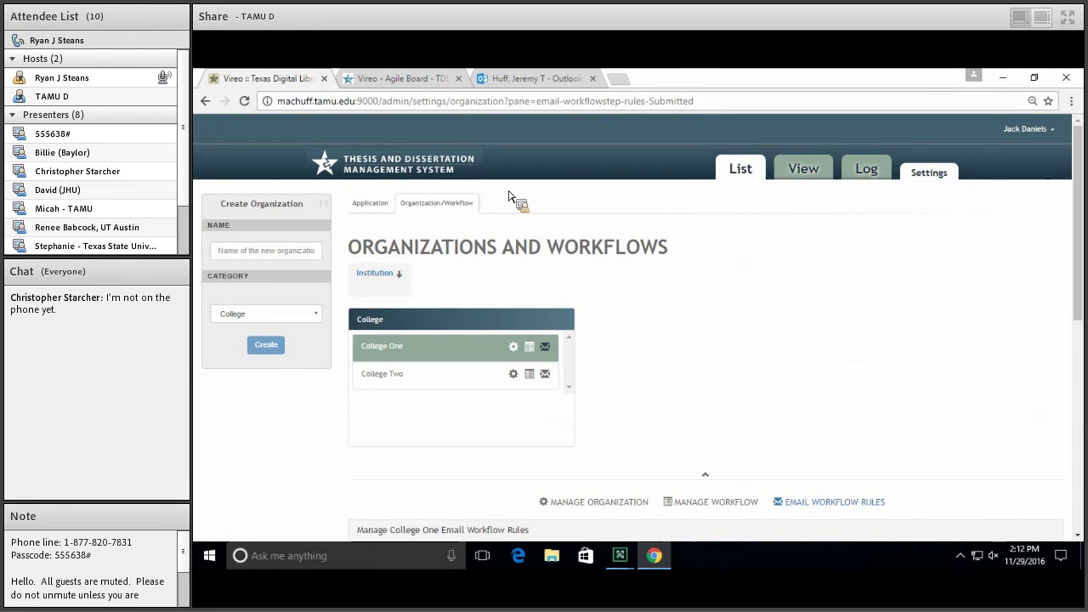
pyautogui.click(760, 172)
pyautogui.click(457, 286)
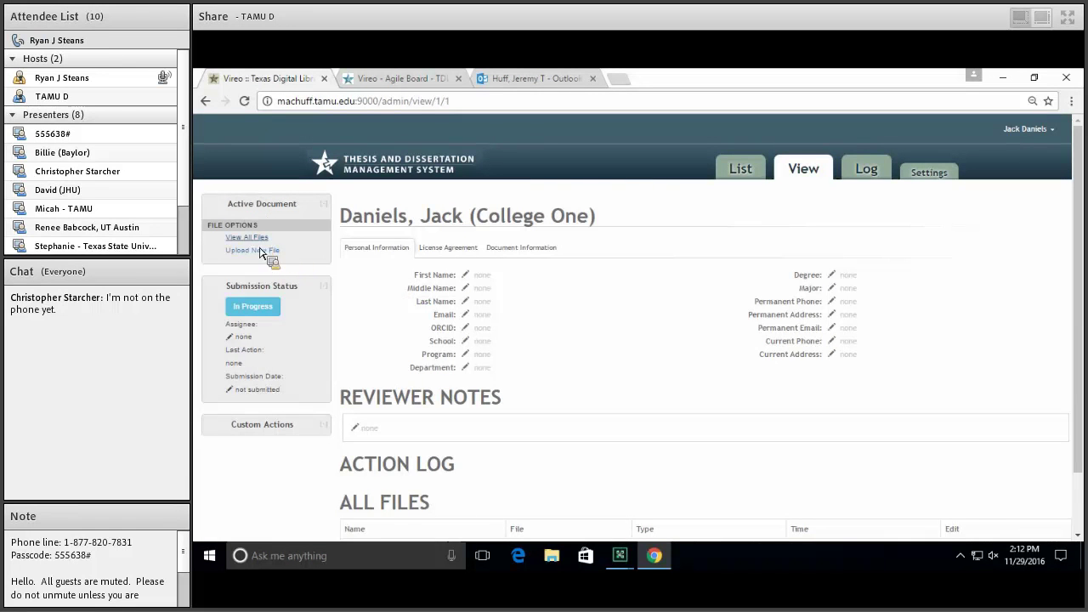
pyautogui.click(405, 78)
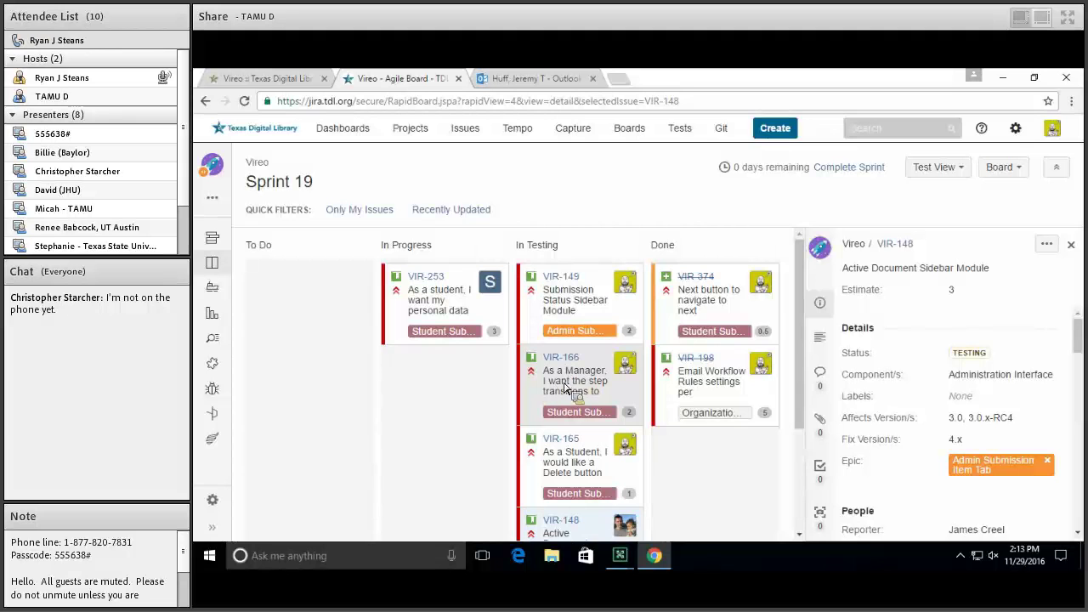
# View the details of issue VIR-166, then return to Vireo's College One submission page
pyautogui.click(594, 397)
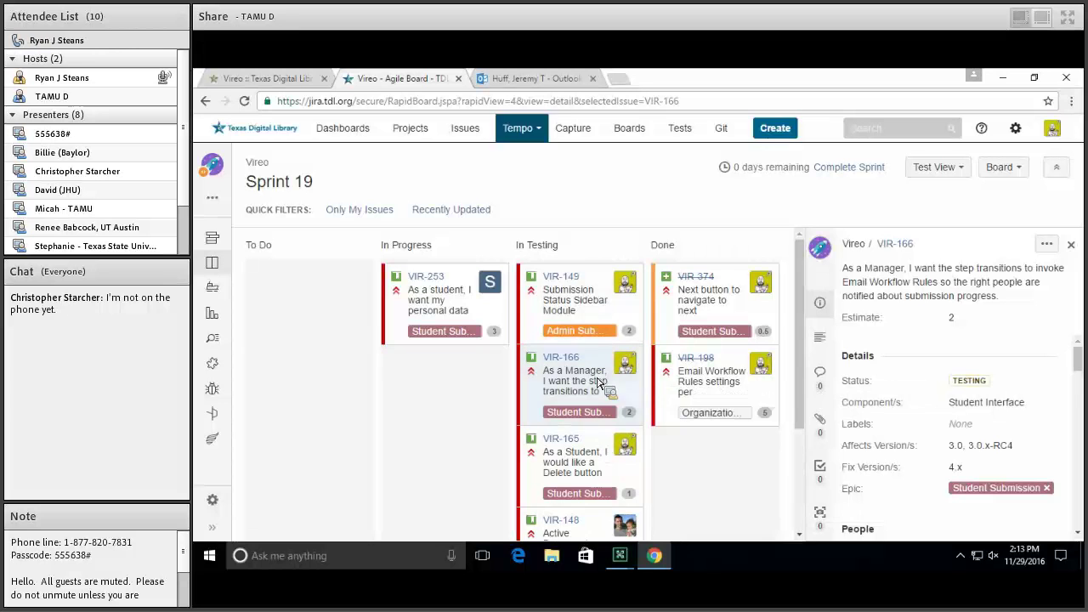
pyautogui.click(274, 78)
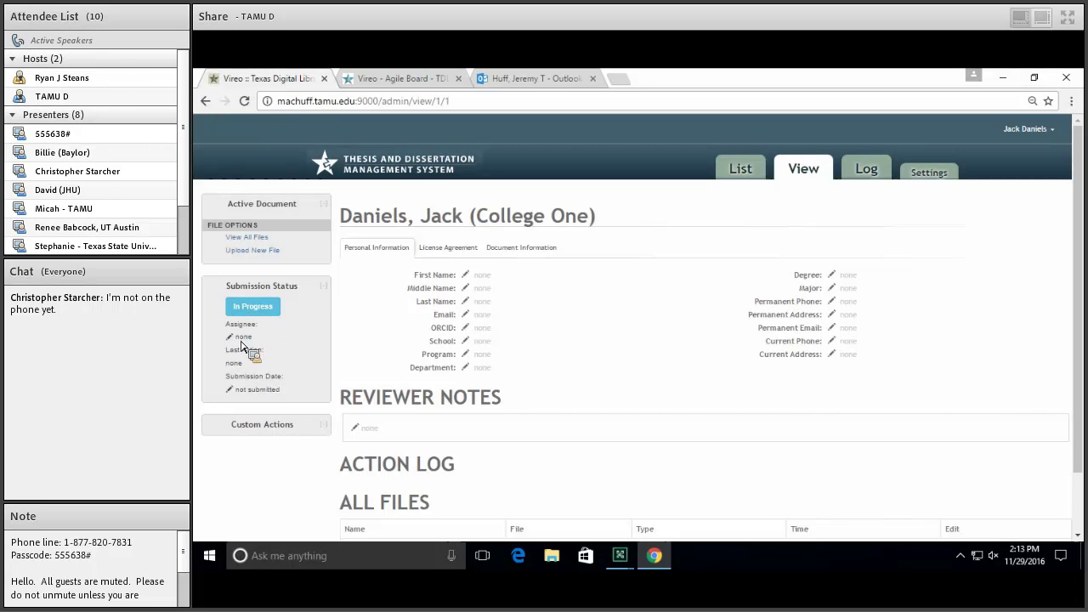
# Unassign the College One submission, then reassign it to the logged-in administrator
pyautogui.click(251, 341)
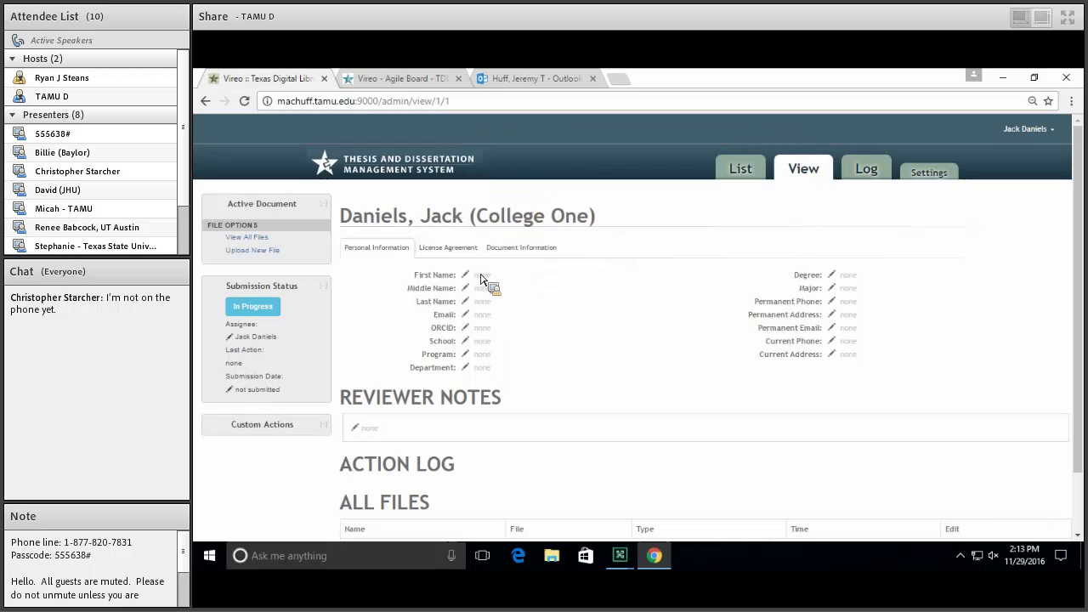
pyautogui.click(253, 340)
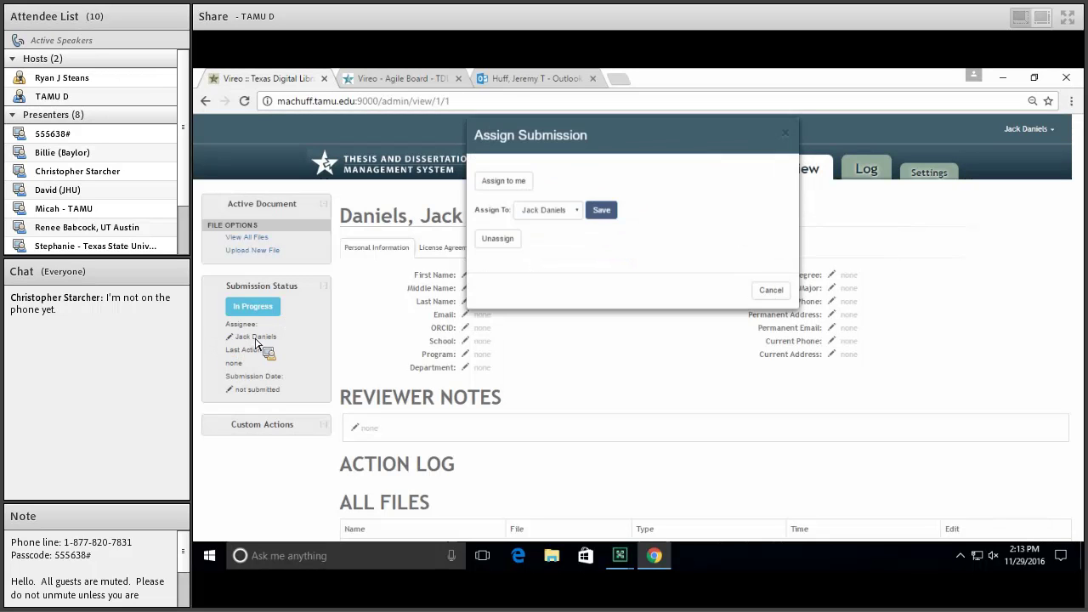
pyautogui.click(576, 225)
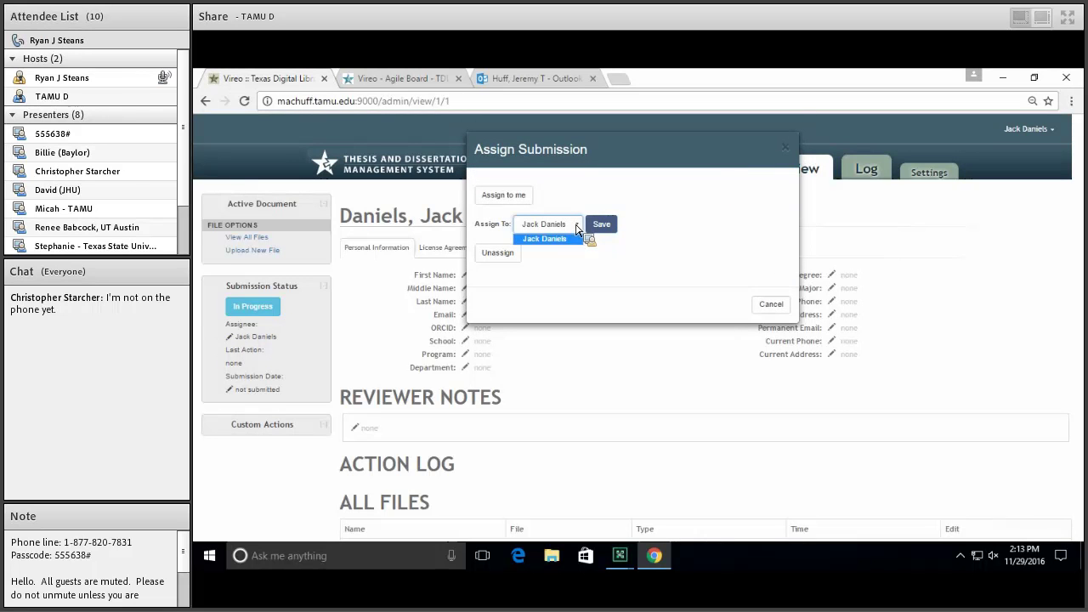
pyautogui.click(567, 273)
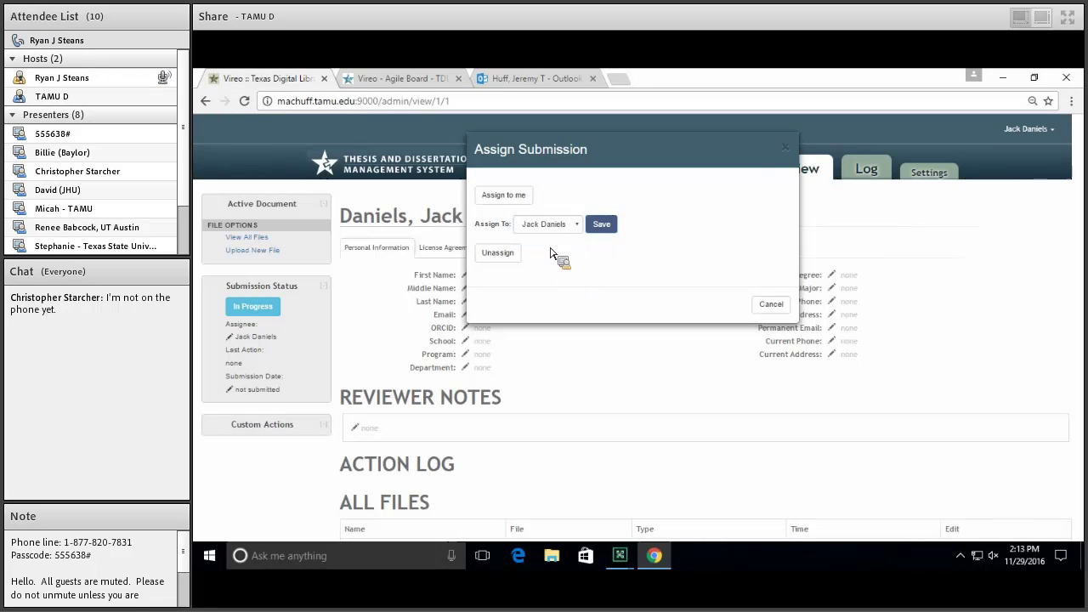
pyautogui.click(512, 253)
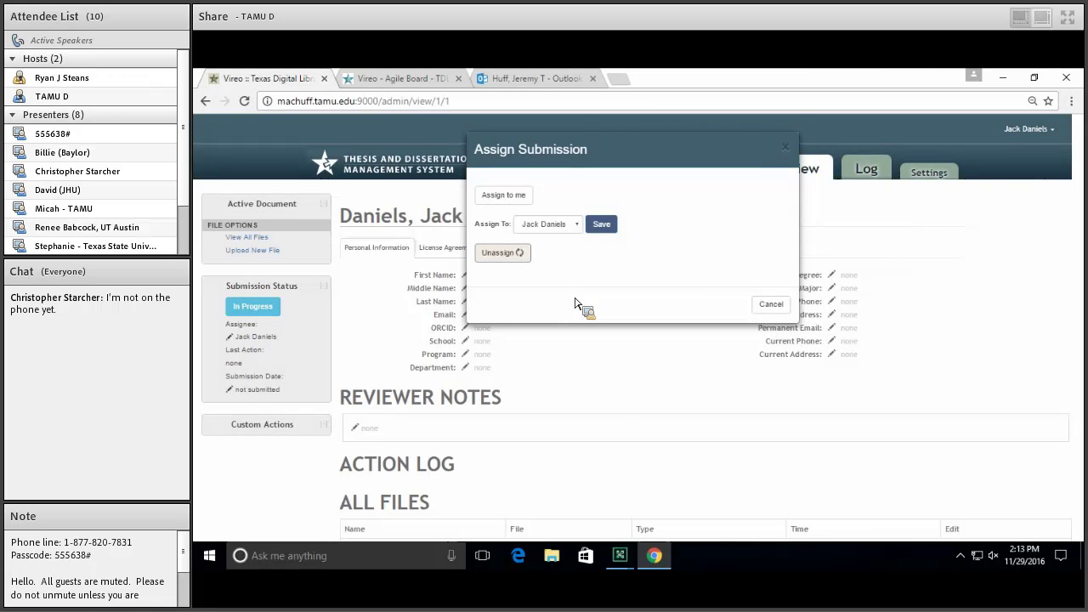
pyautogui.click(243, 338)
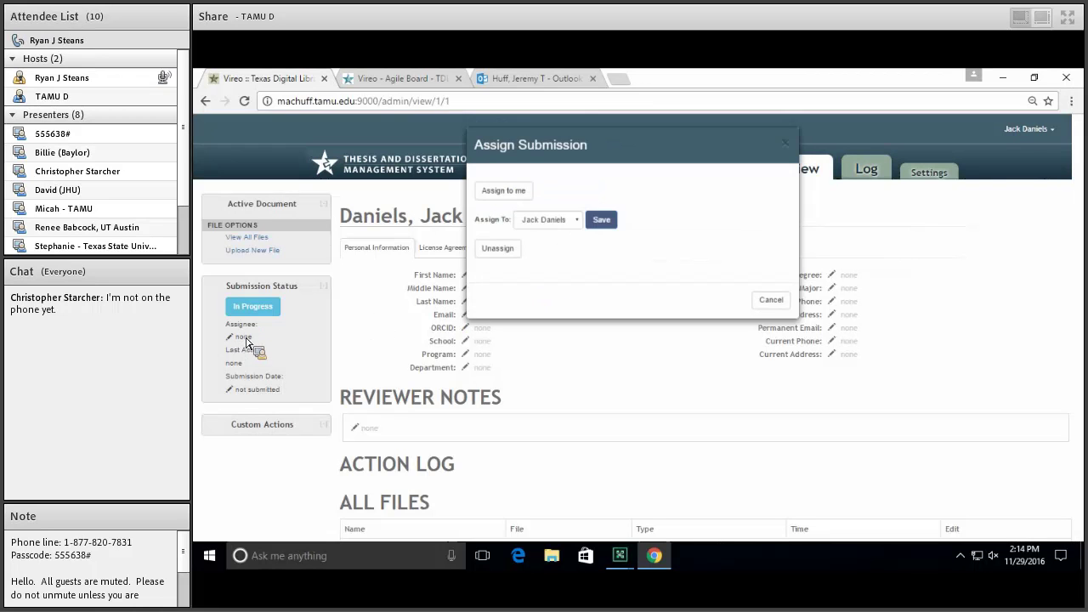
pyautogui.click(600, 227)
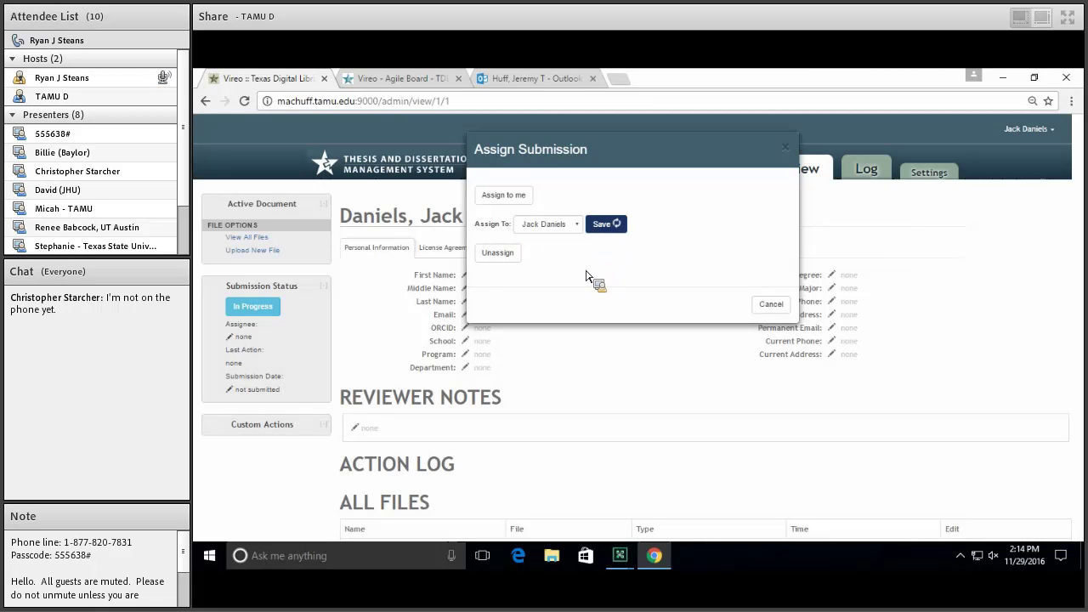
pyautogui.moveTo(228, 358); pyautogui.dragTo(260, 371)
pyautogui.click(262, 371)
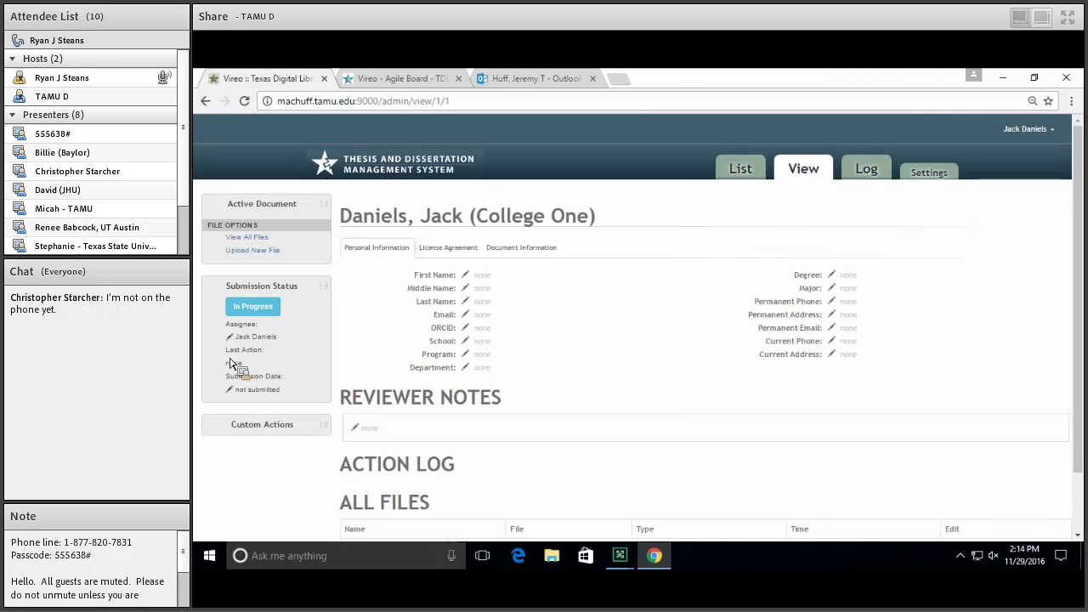
pyautogui.tripleClick(239, 365)
pyautogui.moveTo(229, 355); pyautogui.dragTo(235, 368)
pyautogui.scroll(-2, 236, 368)
pyautogui.moveTo(235, 313); pyautogui.dragTo(290, 409)
pyautogui.moveTo(234, 436); pyautogui.dragTo(250, 339)
pyautogui.moveTo(304, 439); pyautogui.dragTo(299, 303)
pyautogui.click(257, 323)
pyautogui.moveTo(248, 334); pyautogui.dragTo(326, 304)
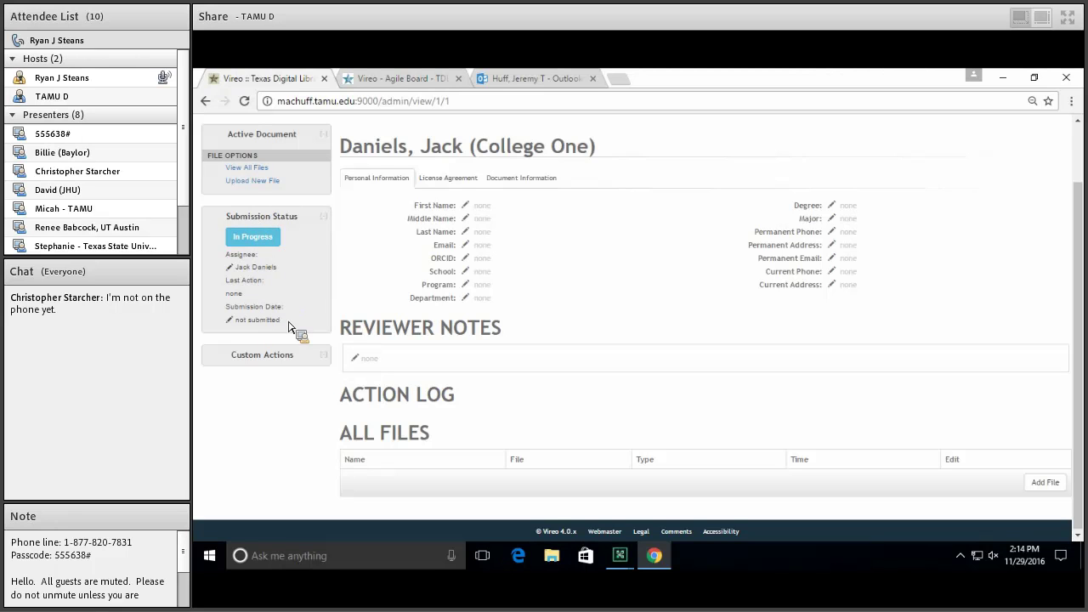
pyautogui.moveTo(233, 324); pyautogui.dragTo(240, 300)
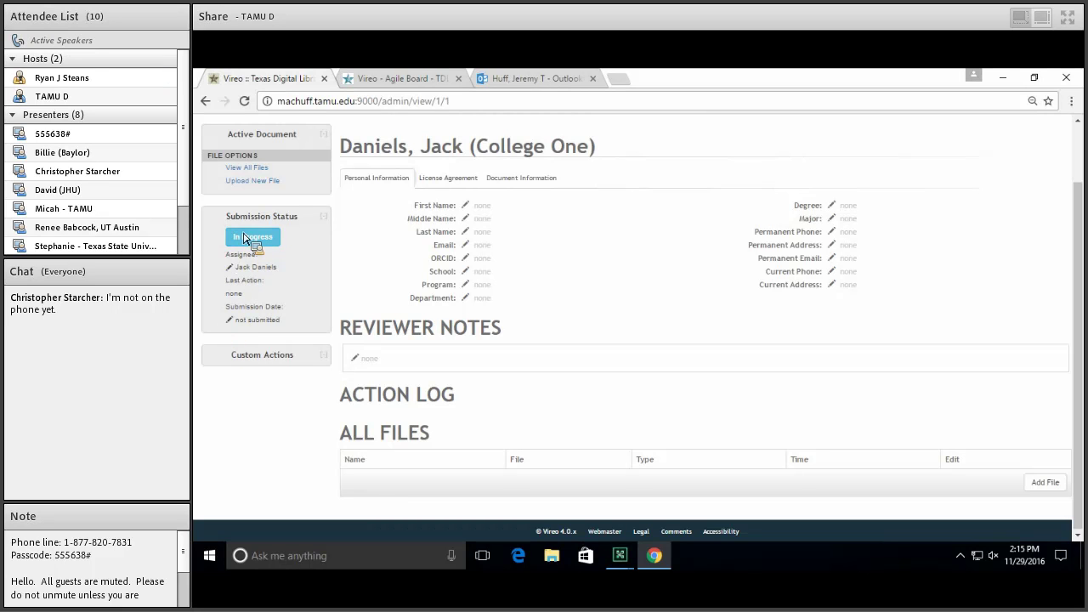
pyautogui.click(251, 239)
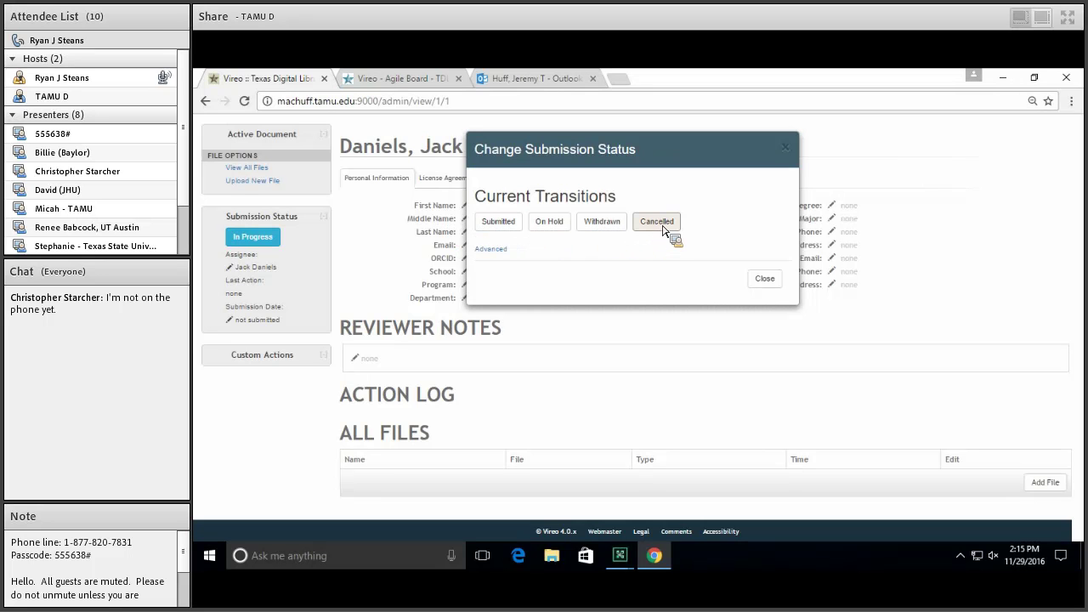
pyautogui.click(493, 250)
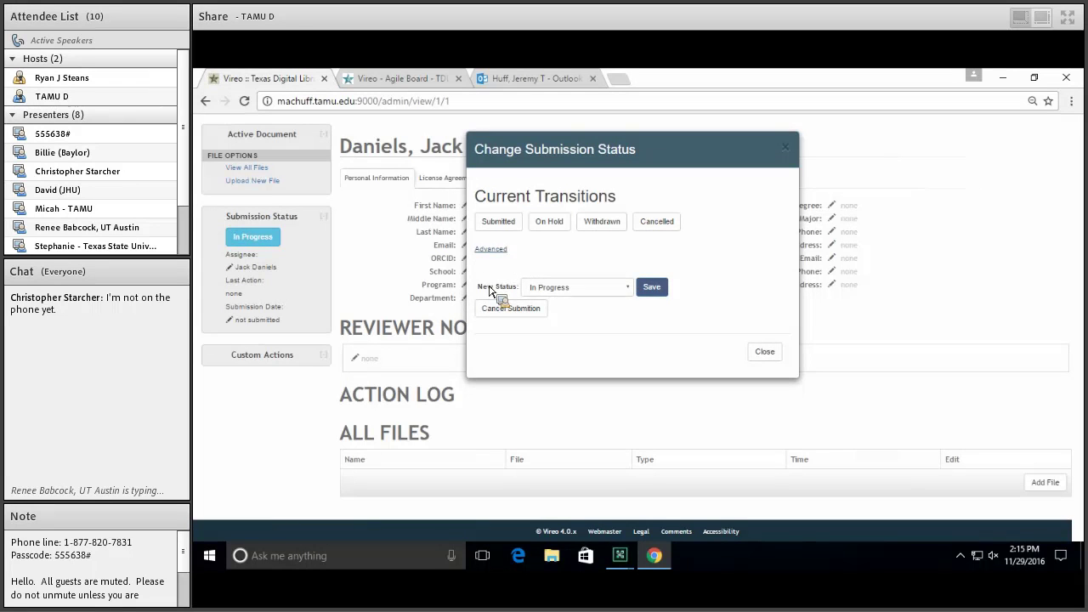
pyautogui.click(568, 293)
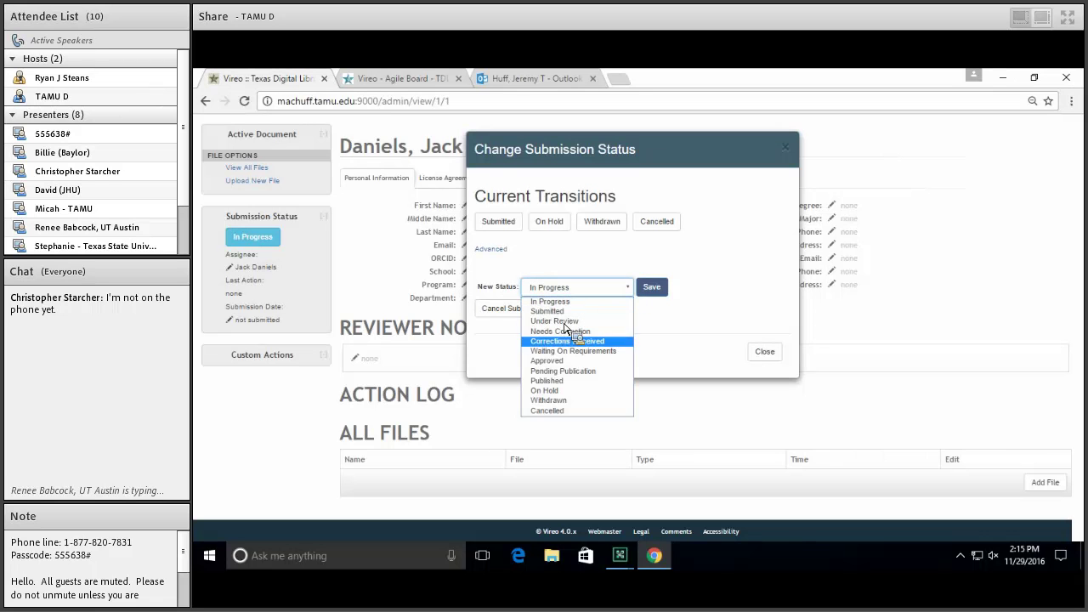
pyautogui.click(583, 263)
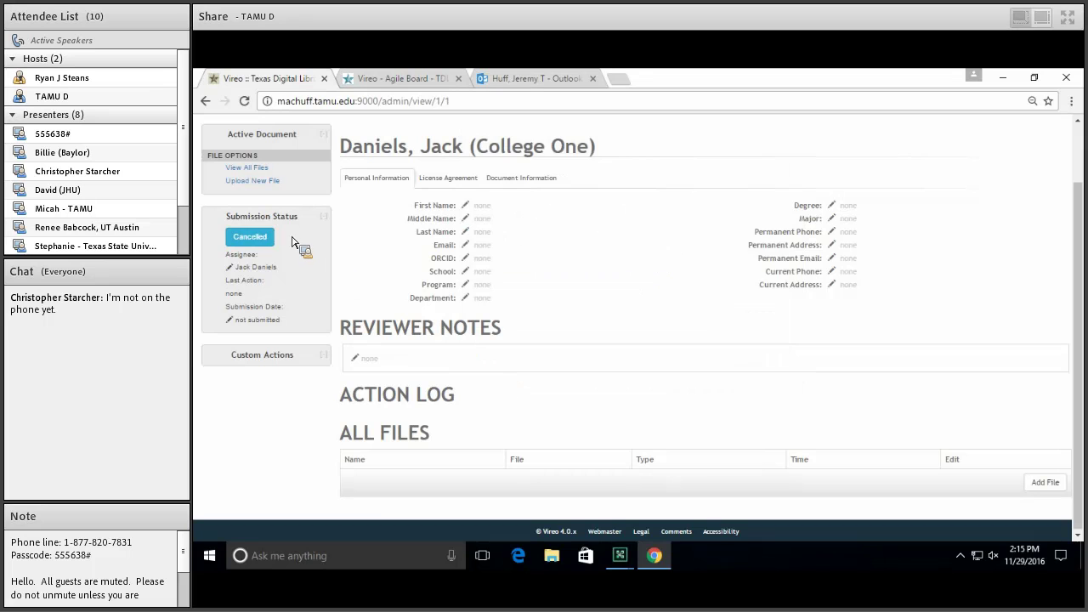
pyautogui.click(259, 240)
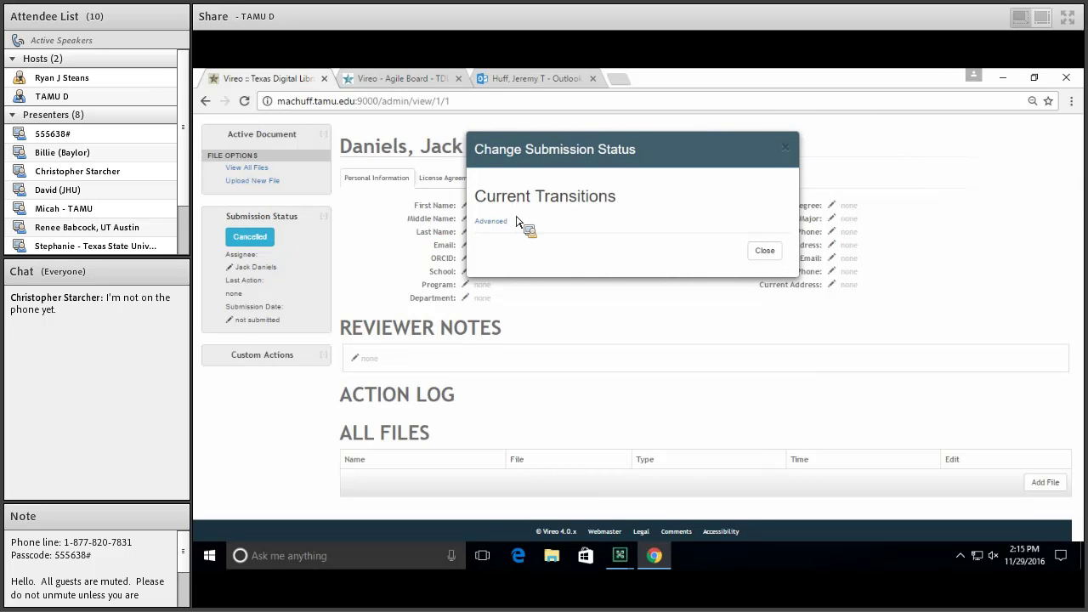
pyautogui.click(498, 225)
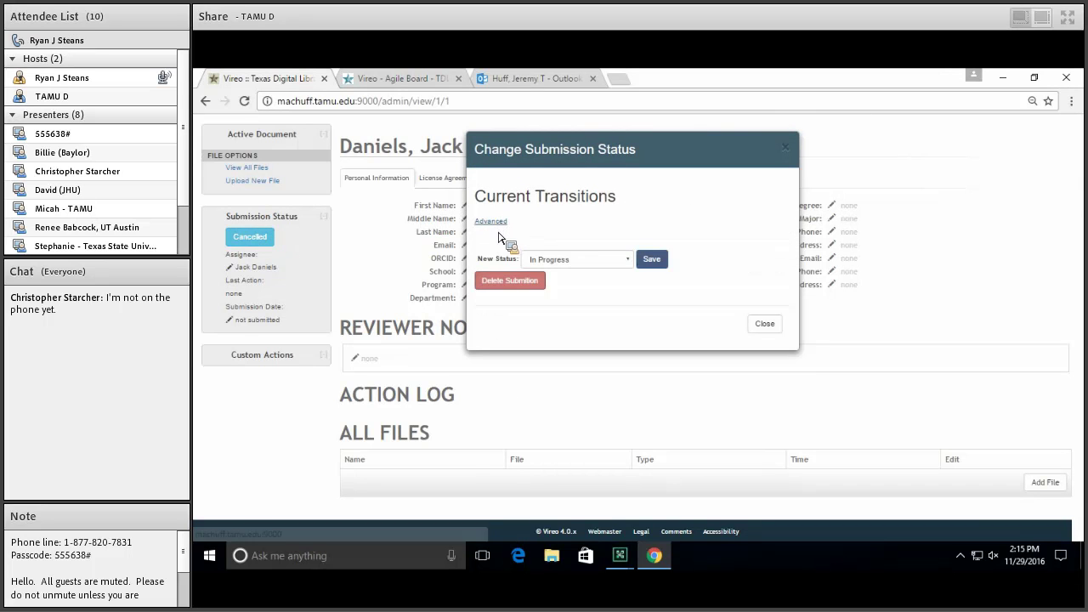
pyautogui.click(510, 281)
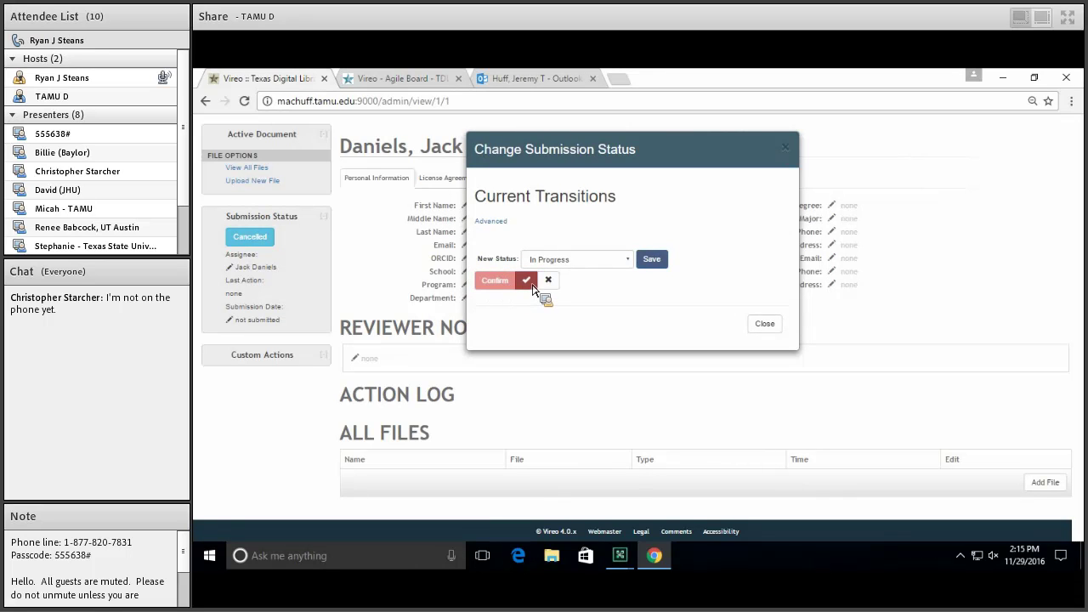
pyautogui.click(550, 281)
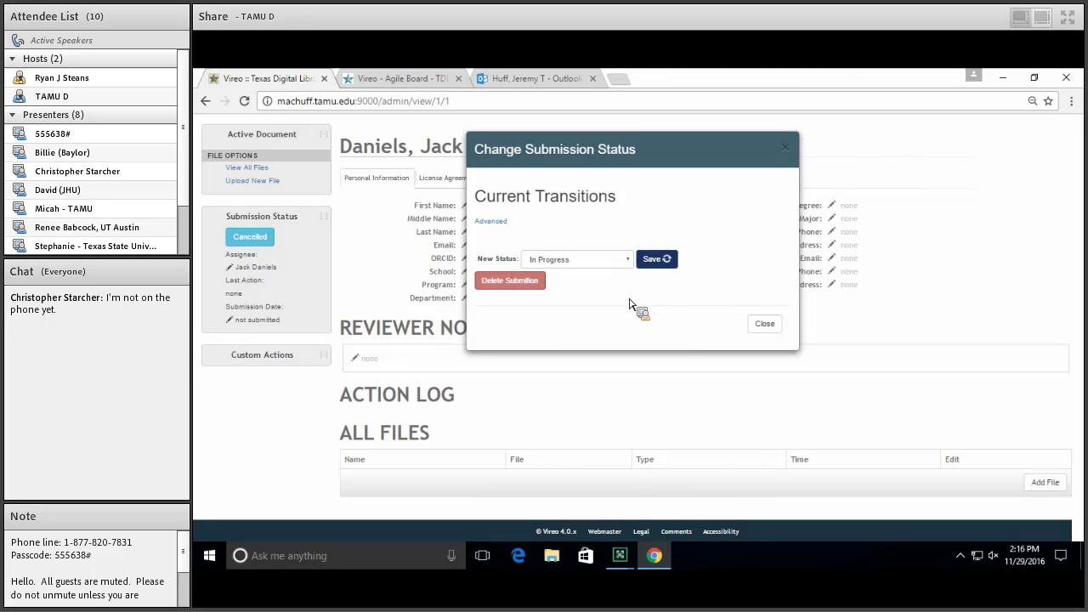
pyautogui.click(253, 238)
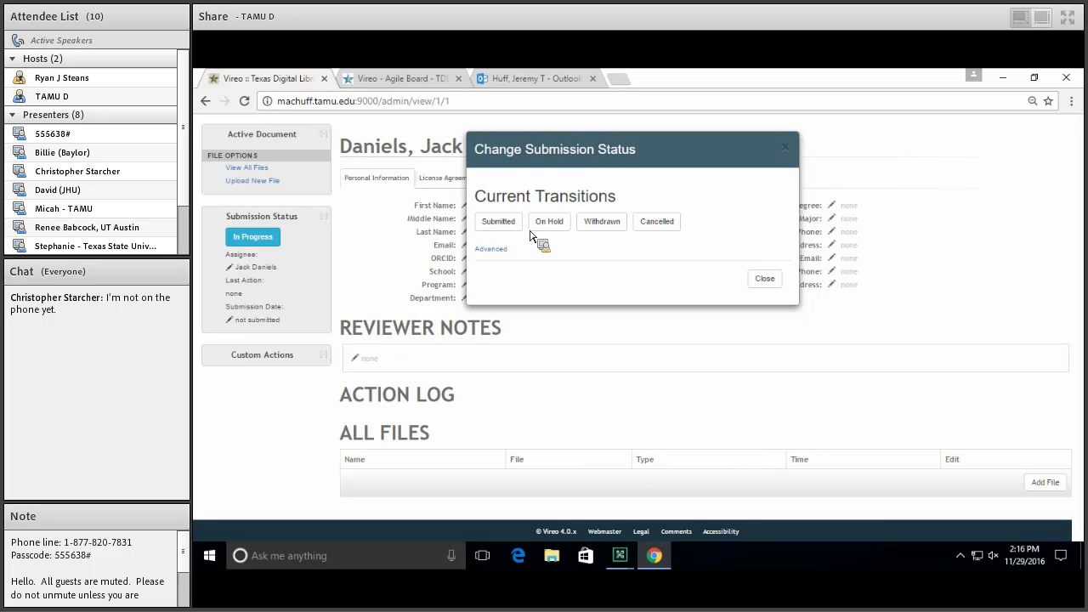
pyautogui.click(757, 280)
pyautogui.scroll(2, 316, 151)
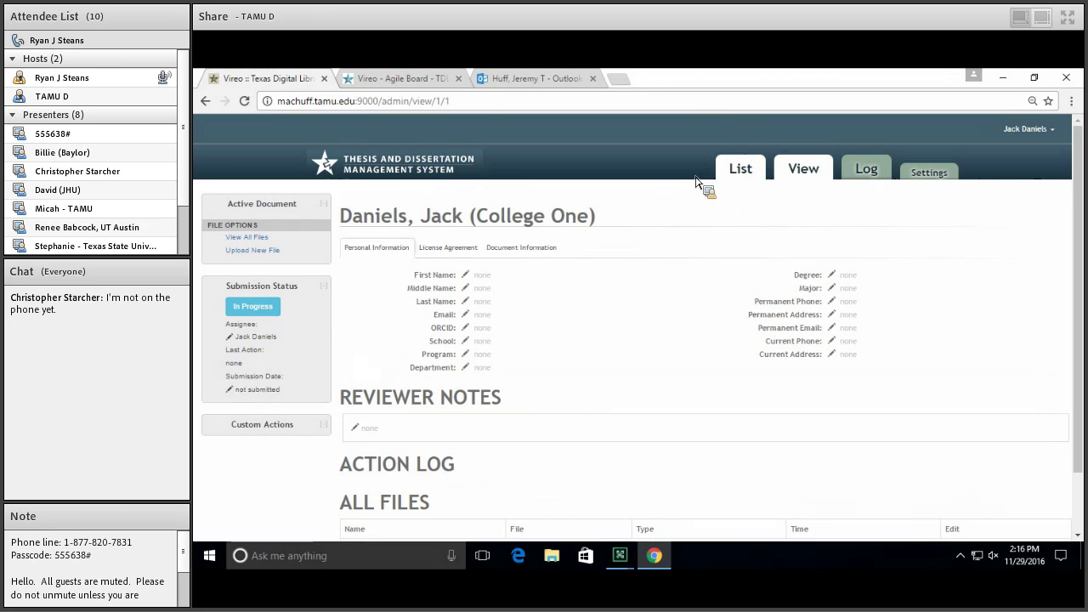
pyautogui.click(738, 172)
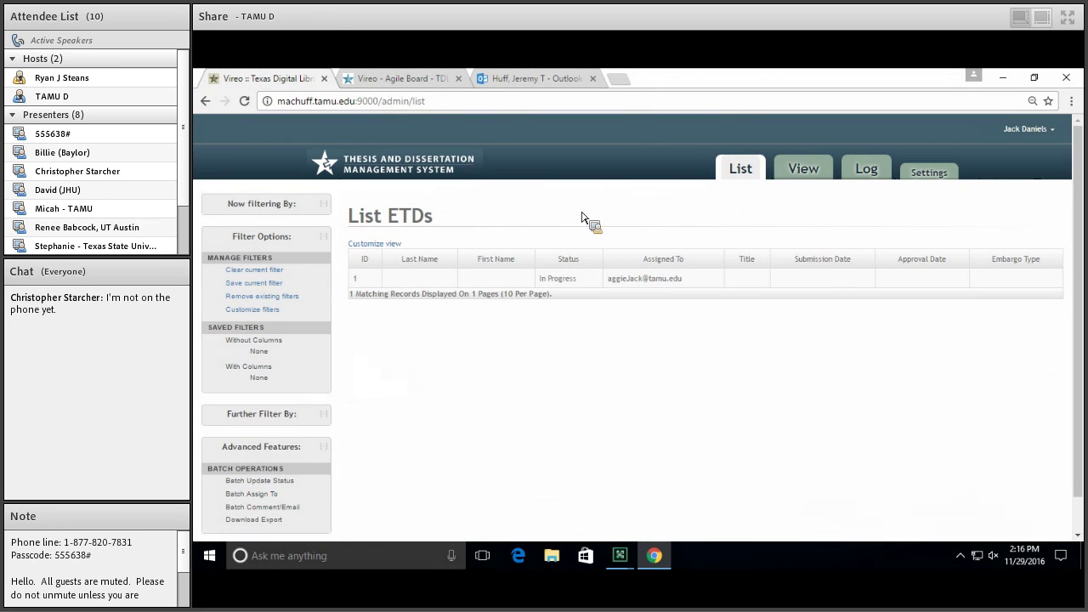
# In Application Settings, replace the My Preferences preferred email with a new library address
pyautogui.click(956, 176)
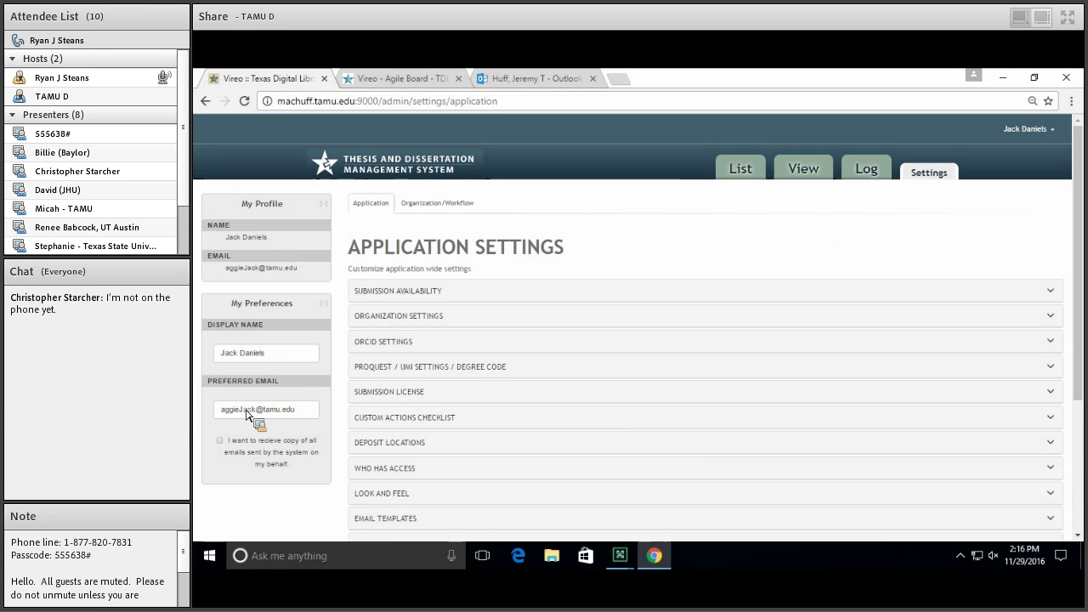
pyautogui.moveTo(306, 414); pyautogui.dragTo(197, 417)
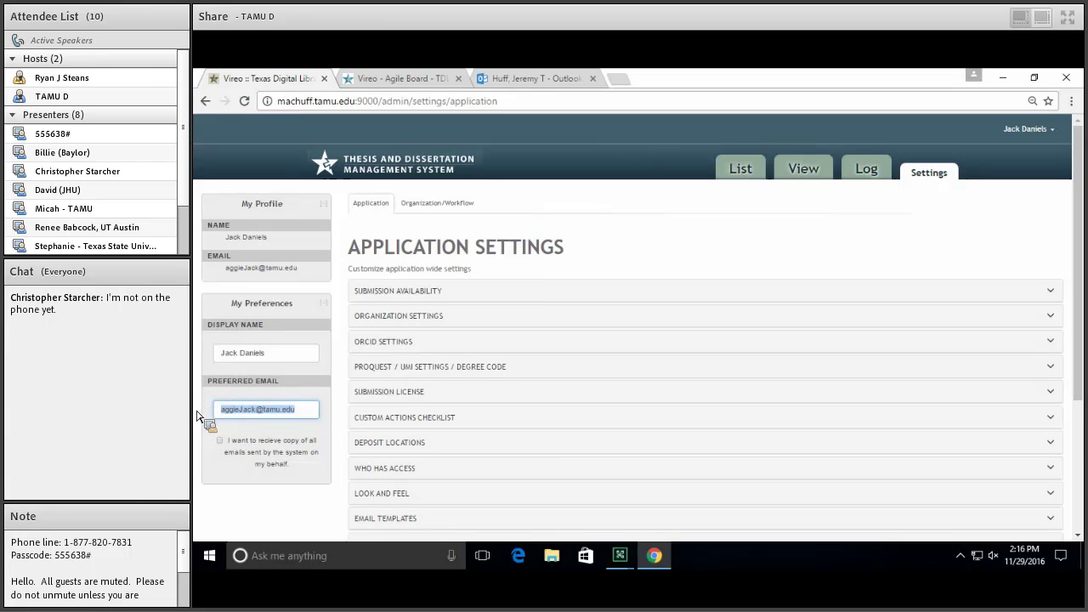
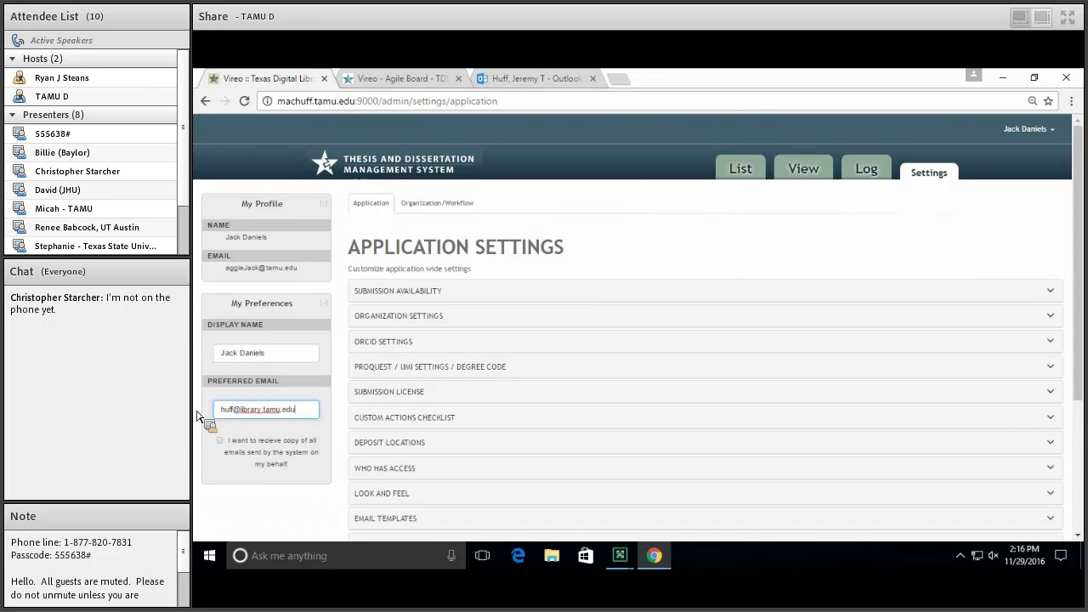
pyautogui.click(237, 495)
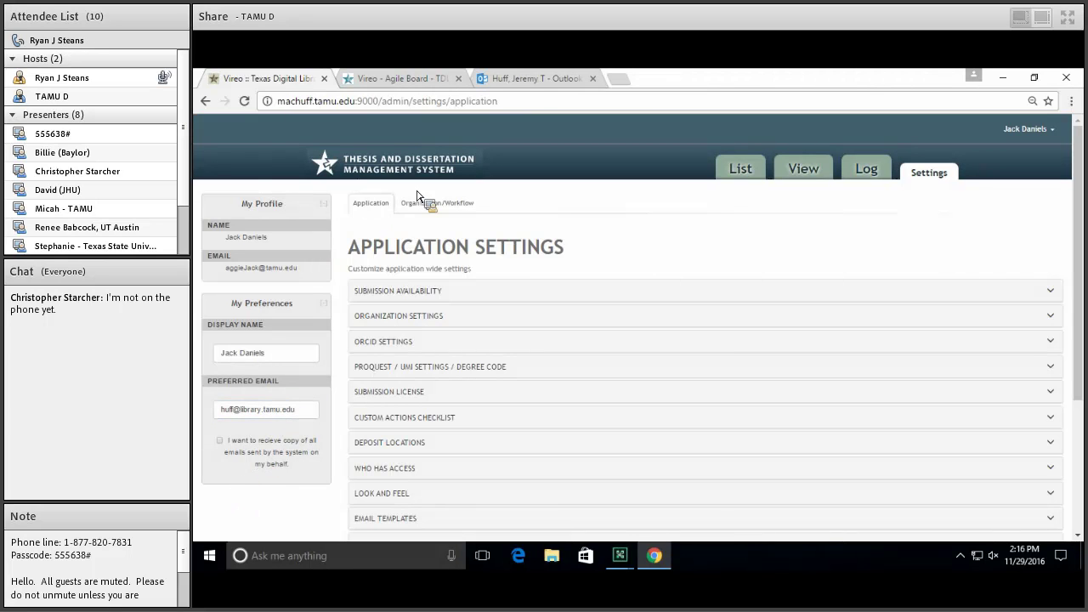
pyautogui.click(750, 170)
# Change the College One submission's status from In Progress to Submitted, then check the Outlook inbox
pyautogui.click(416, 282)
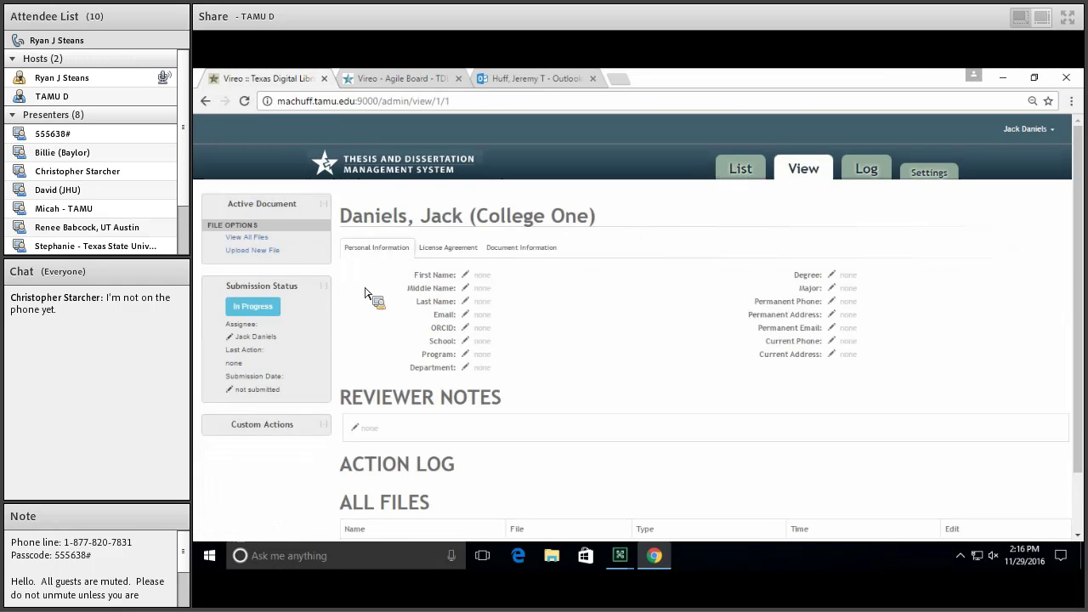
pyautogui.click(267, 308)
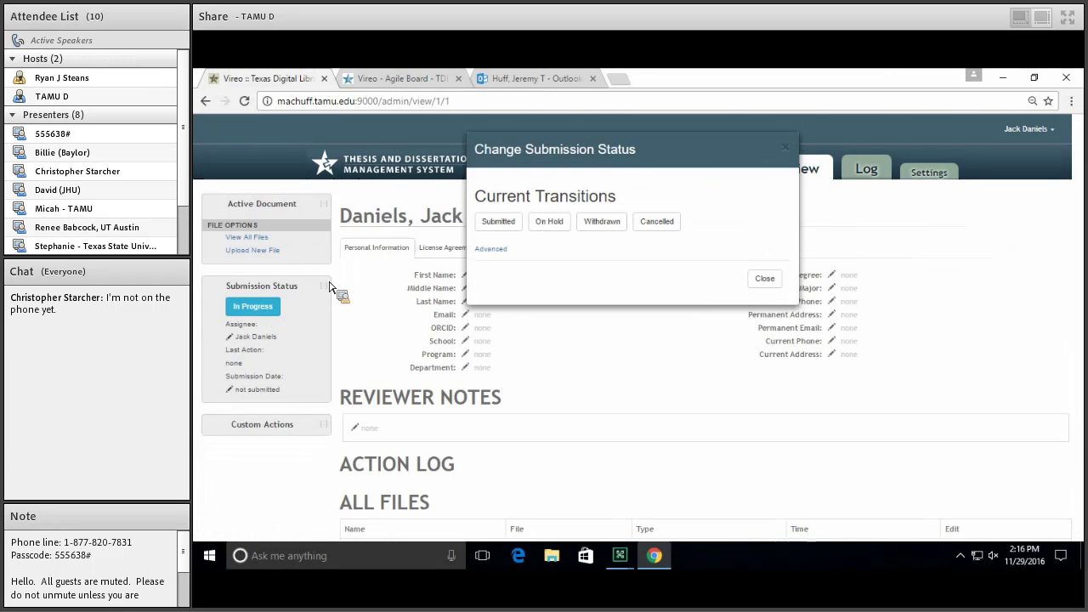
pyautogui.click(490, 222)
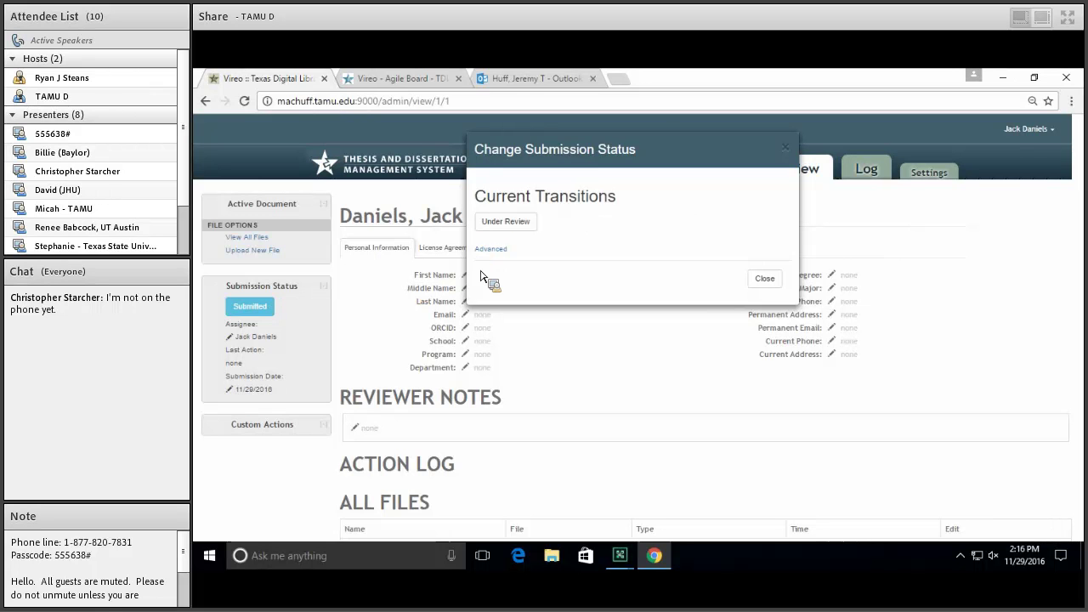
pyautogui.click(765, 278)
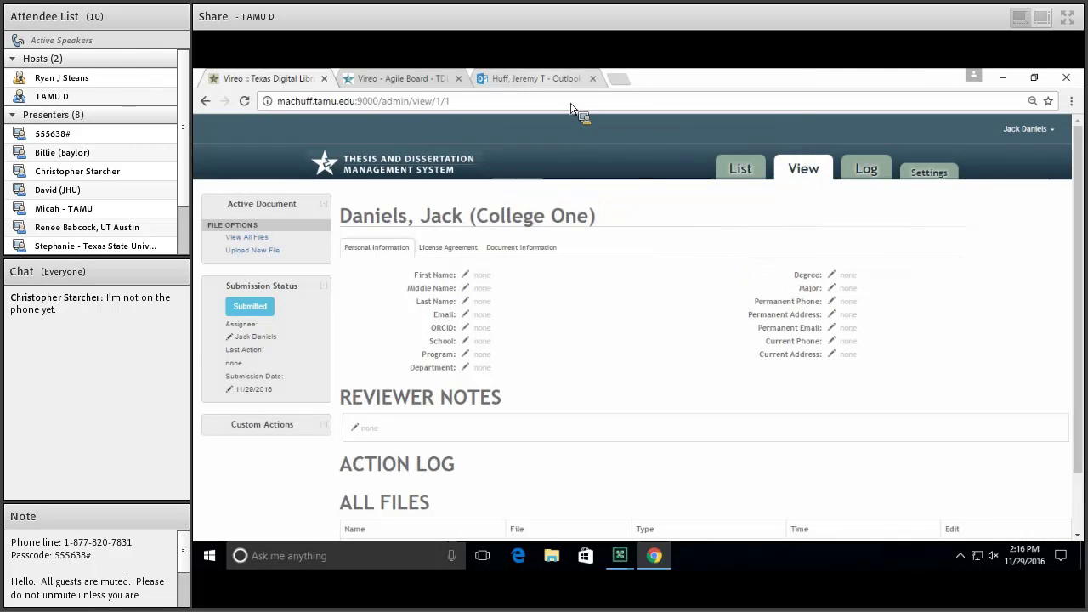
pyautogui.click(549, 77)
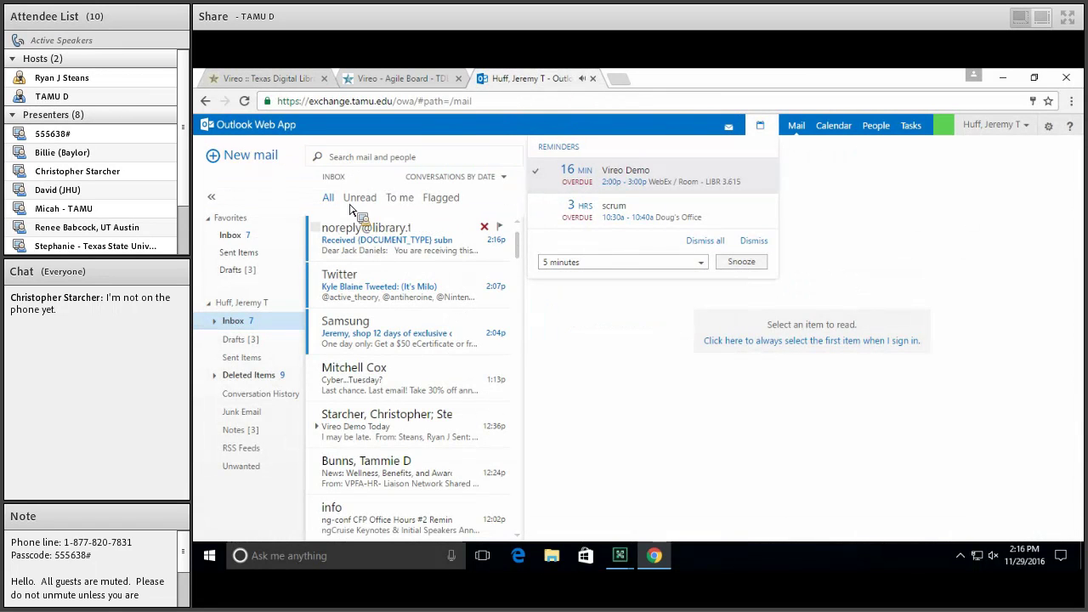
# Open the Vireo submission confirmation email and highlight its greeting, Submitted status and detail lines
pyautogui.click(360, 240)
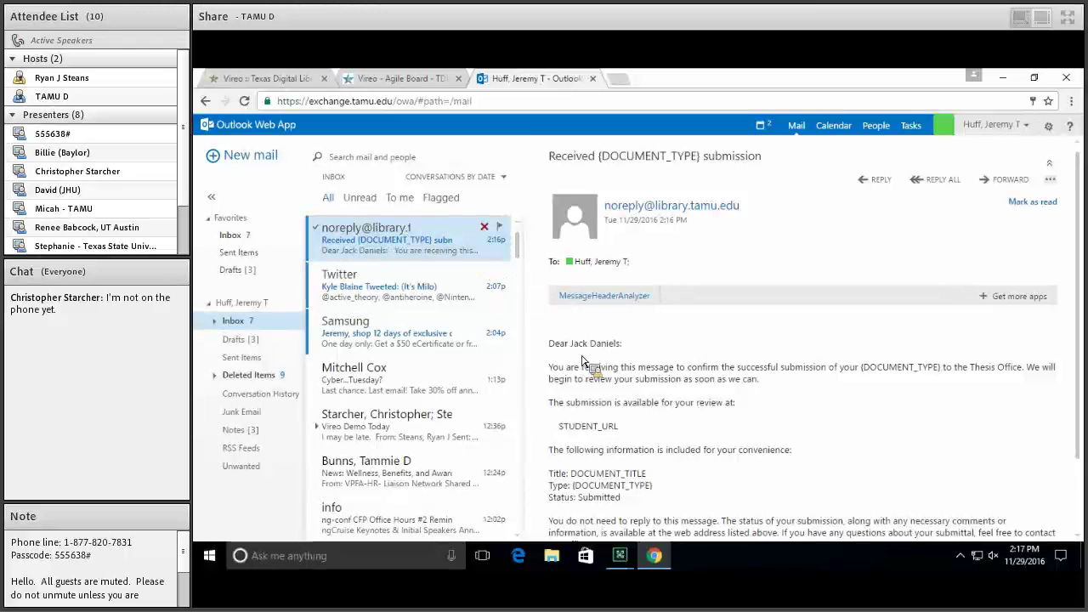
pyautogui.scroll(-1, 583, 361)
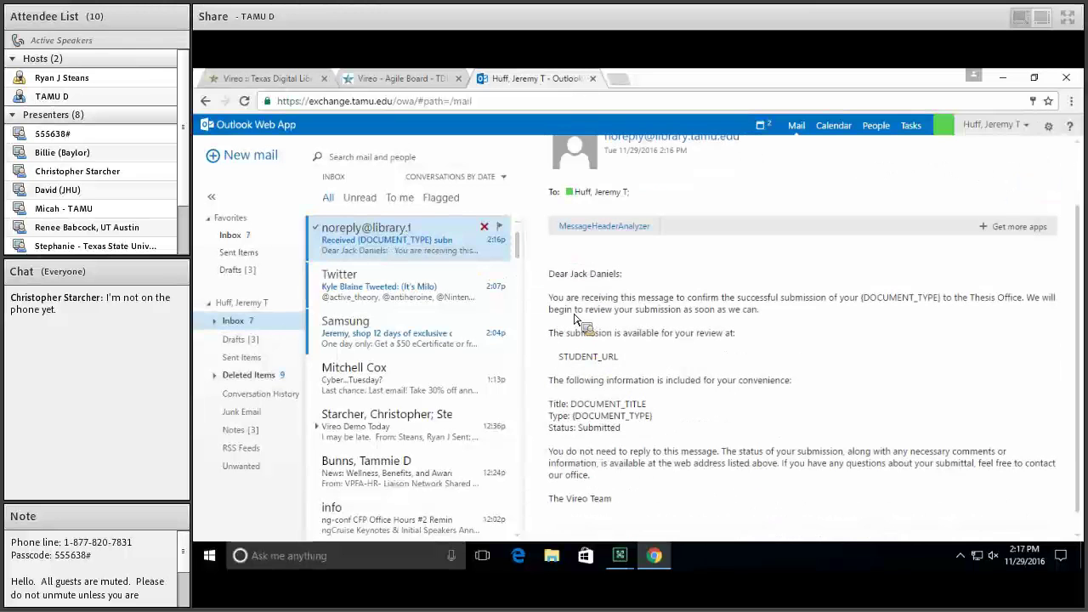
pyautogui.moveTo(553, 273); pyautogui.dragTo(661, 418)
pyautogui.click(669, 422)
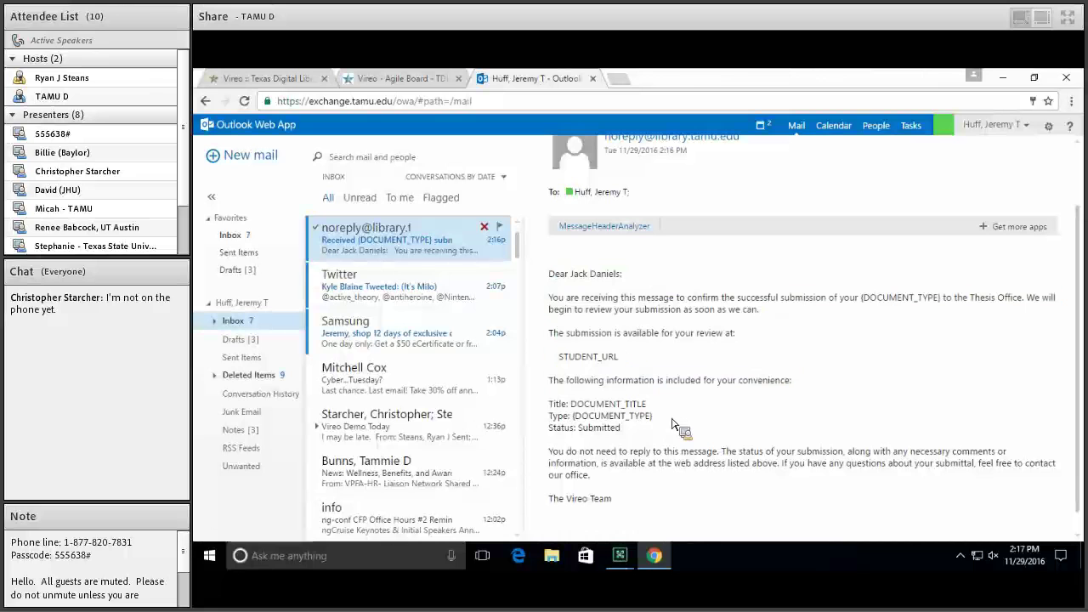
pyautogui.moveTo(578, 274); pyautogui.dragTo(618, 274)
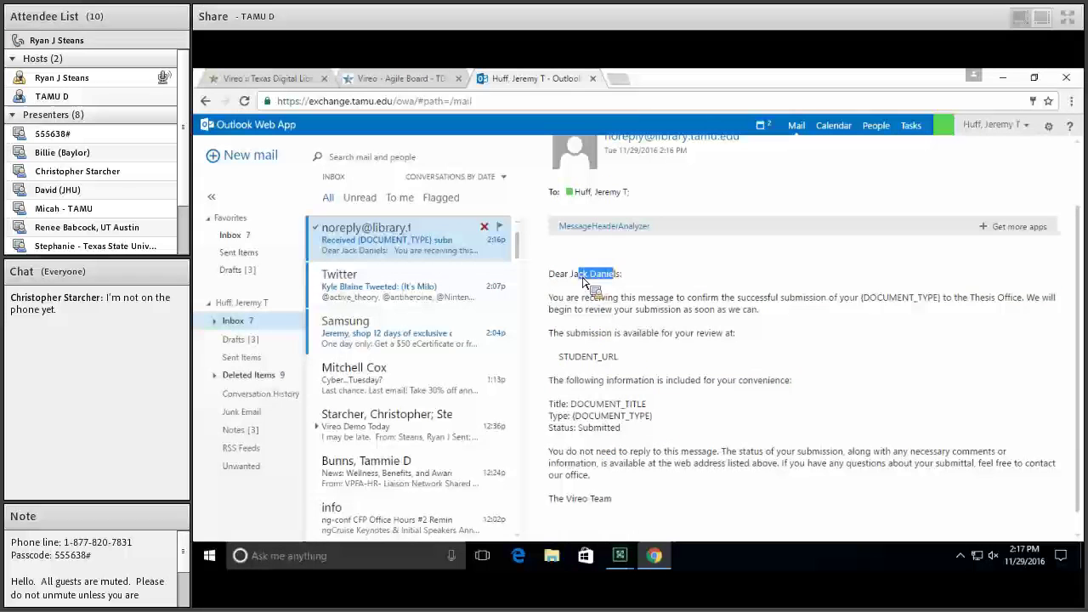
pyautogui.doubleClick(595, 429)
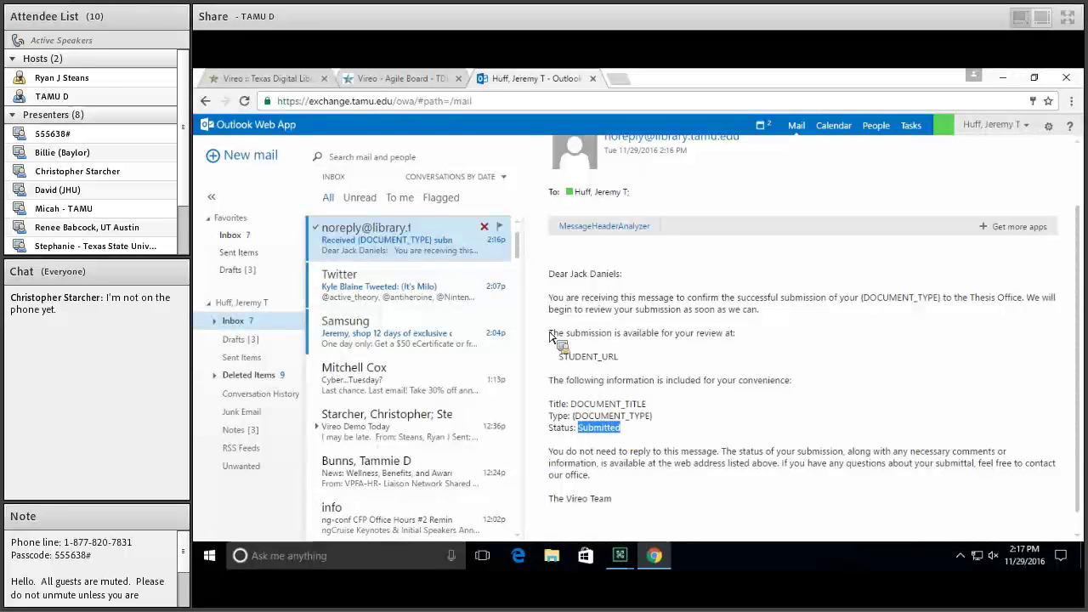
pyautogui.click(652, 422)
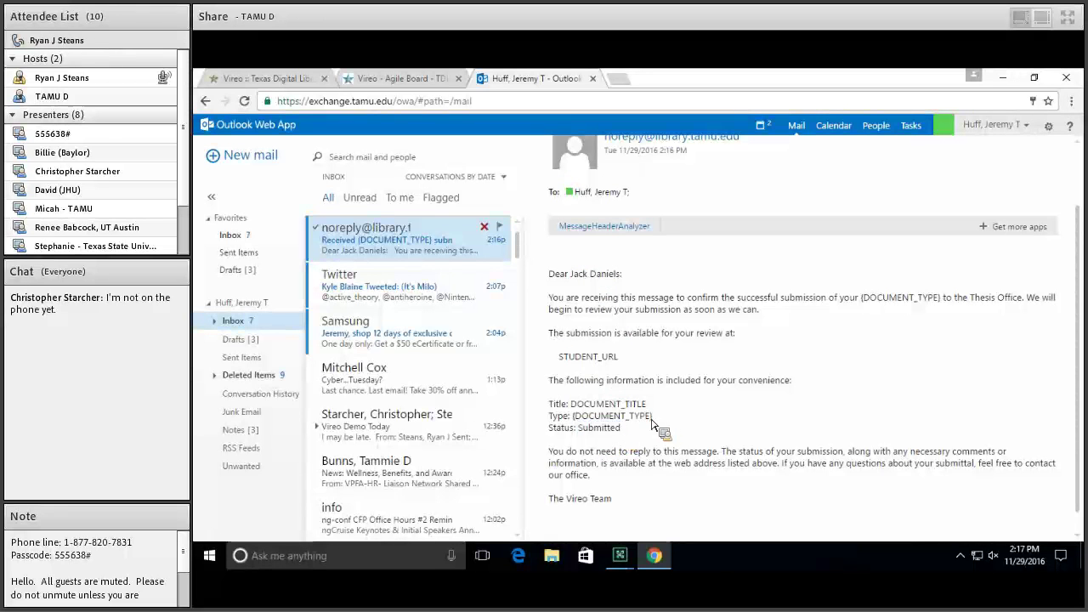
pyautogui.moveTo(655, 421); pyautogui.dragTo(565, 352)
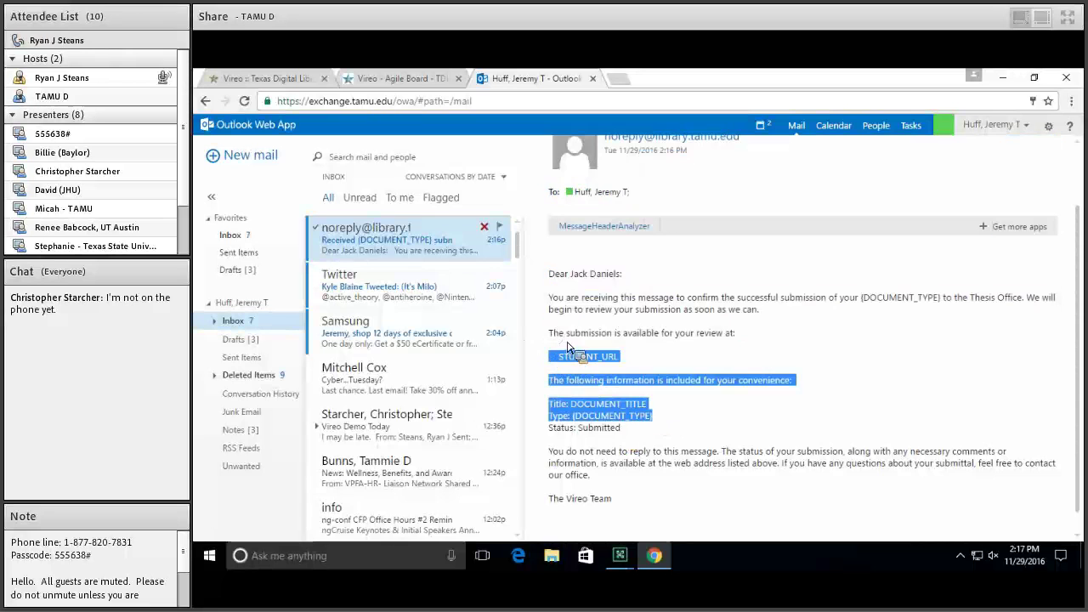
pyautogui.click(585, 323)
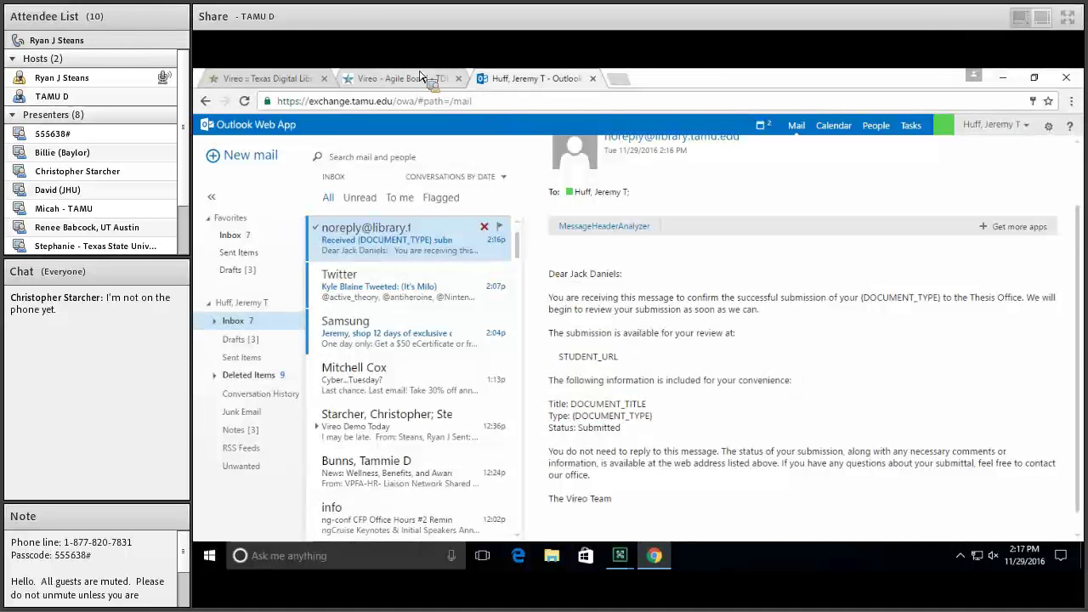
pyautogui.click(421, 77)
# Return to Vireo and open the College One record from the admin submissions List
pyautogui.click(276, 78)
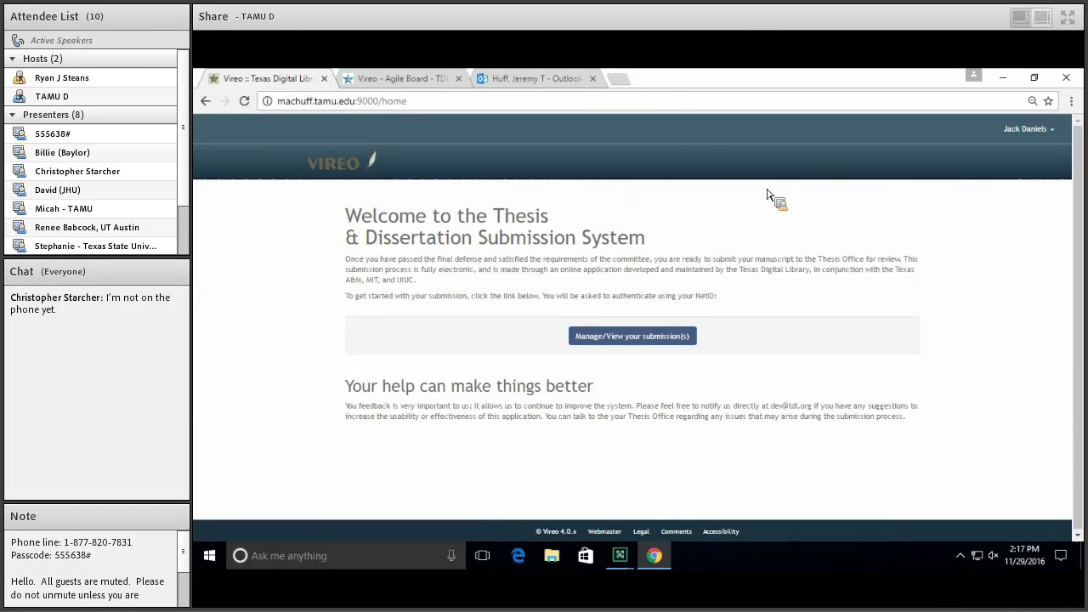
pyautogui.click(1003, 130)
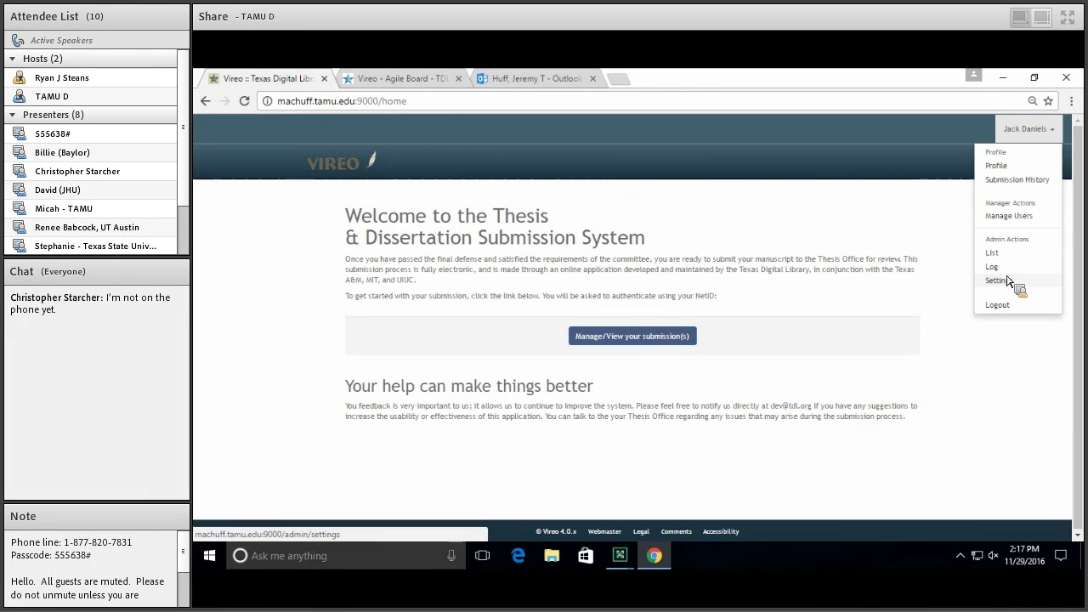
pyautogui.click(1009, 281)
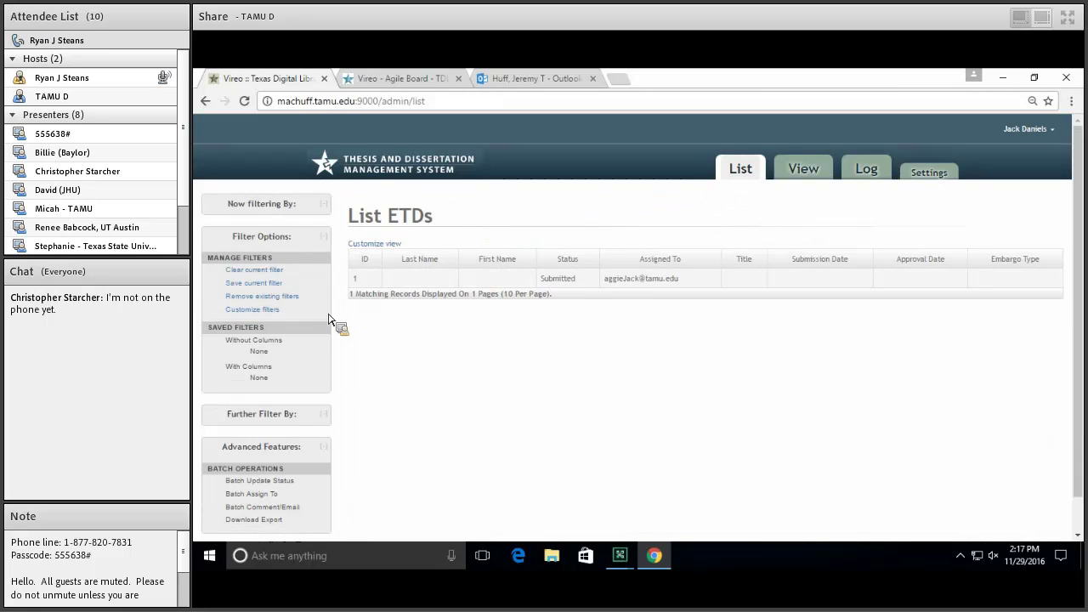
pyautogui.click(387, 281)
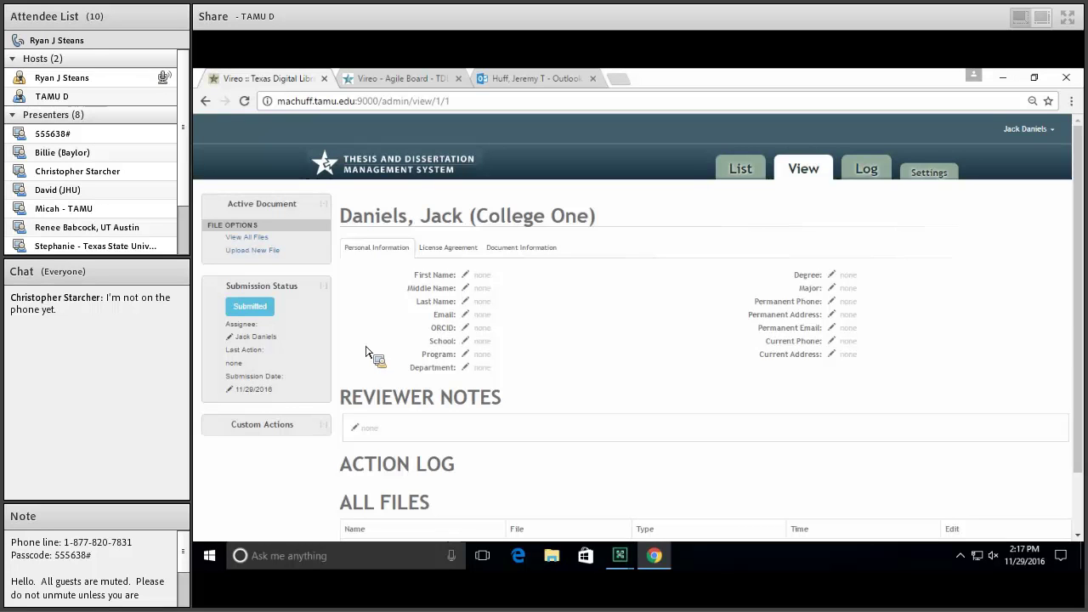
pyautogui.click(268, 311)
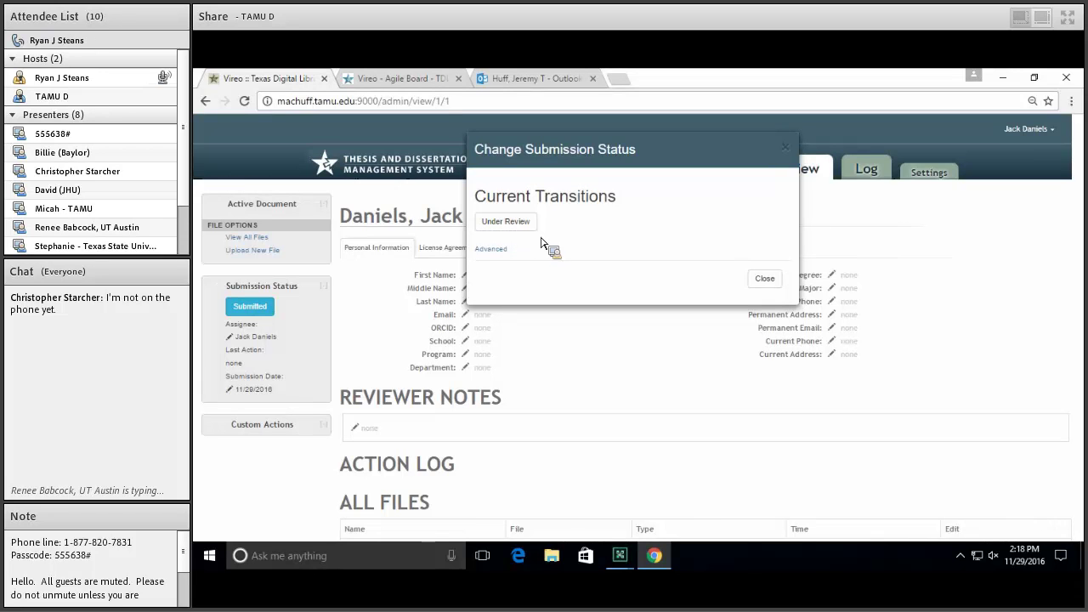
# Advance the College One submission from Submitted to Under Review, then to Approved
pyautogui.click(494, 223)
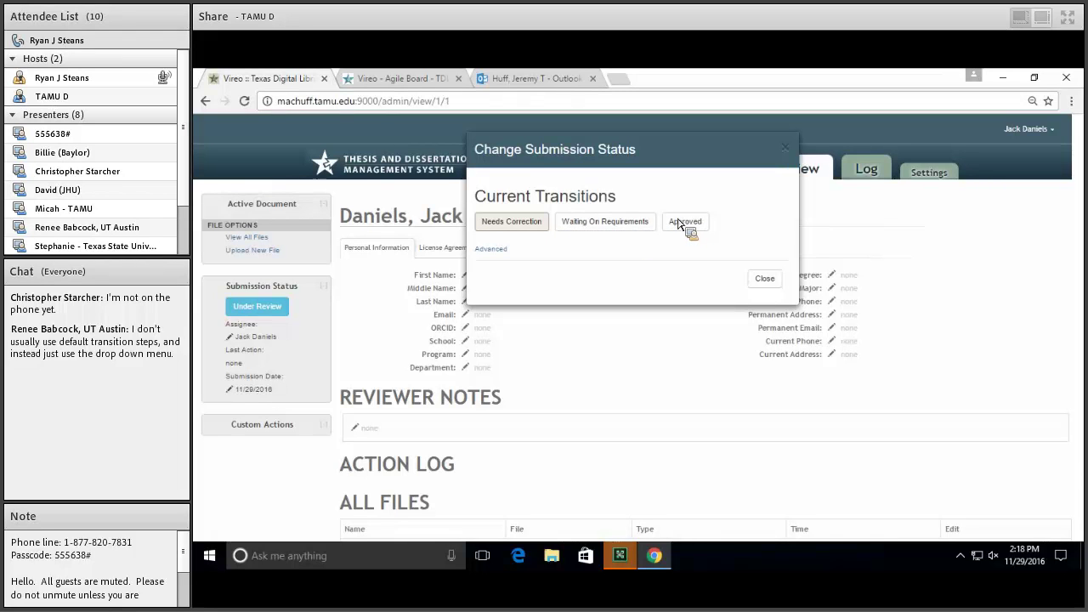
pyautogui.click(704, 221)
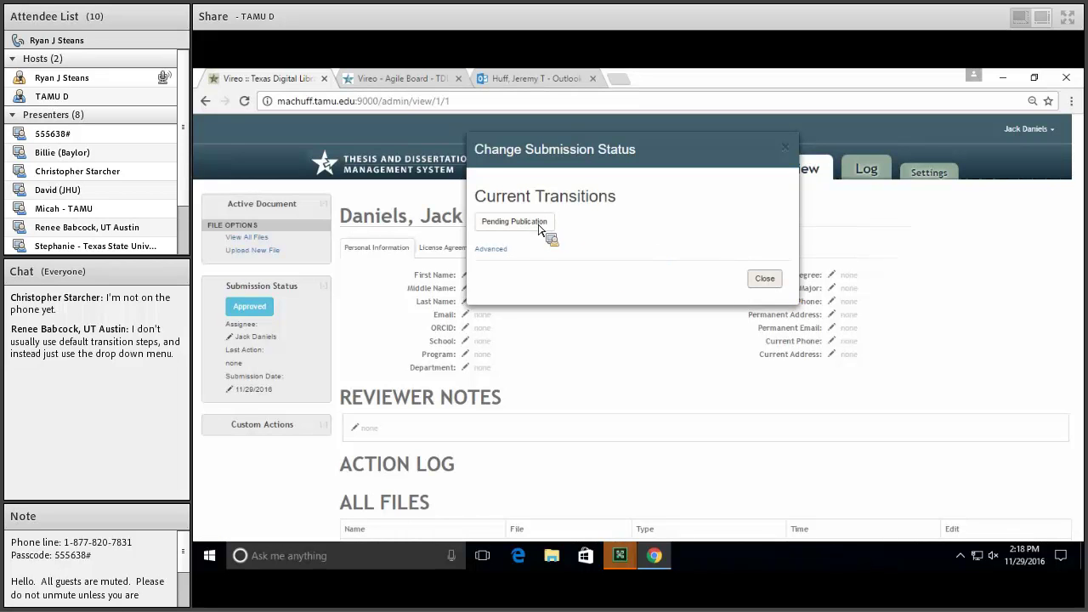
pyautogui.click(764, 279)
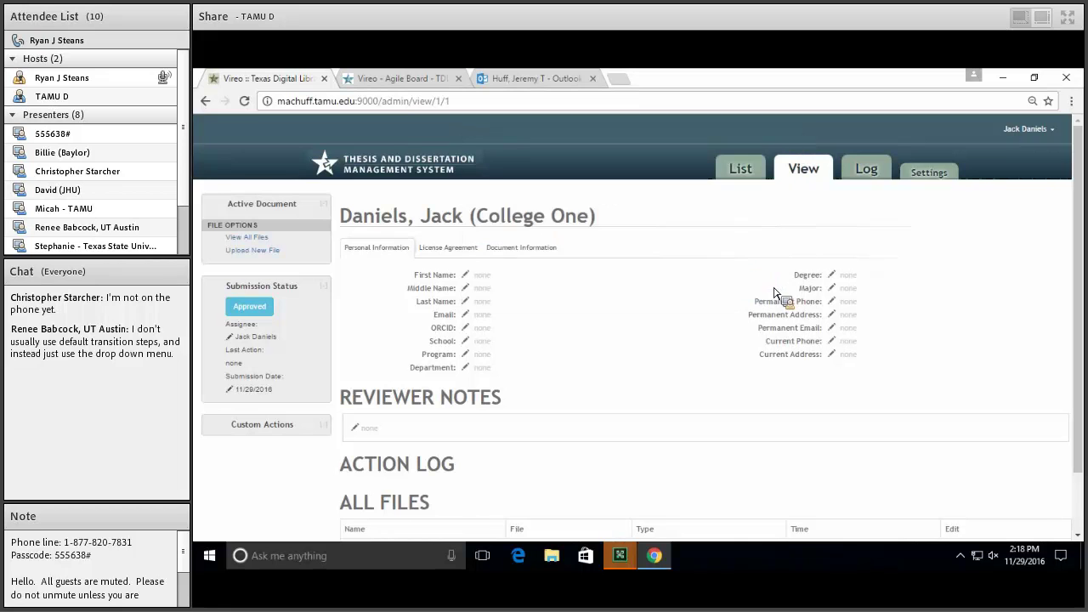
pyautogui.click(258, 306)
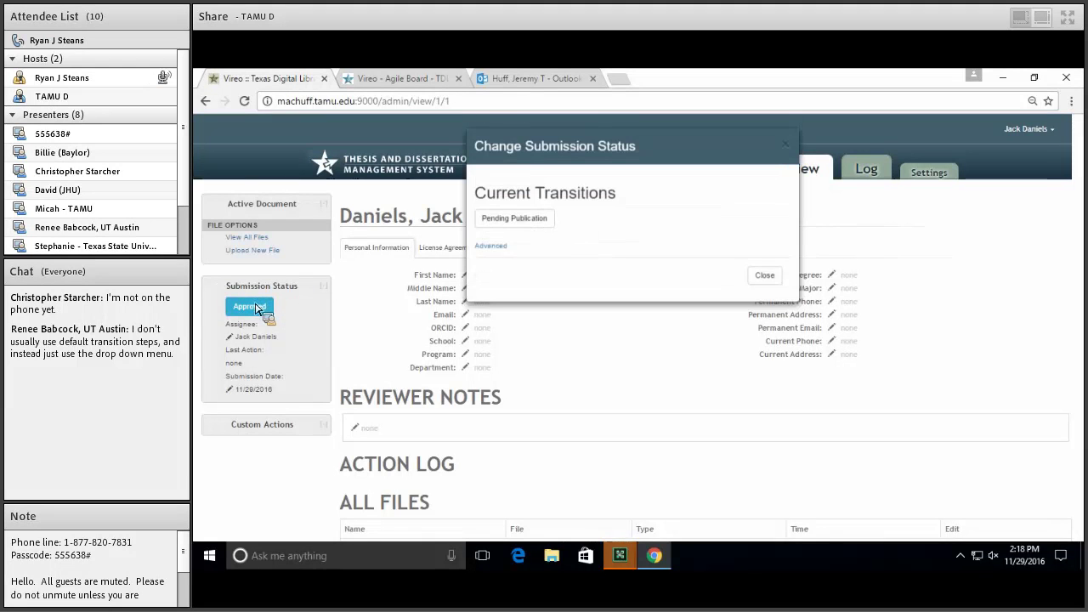
pyautogui.click(506, 249)
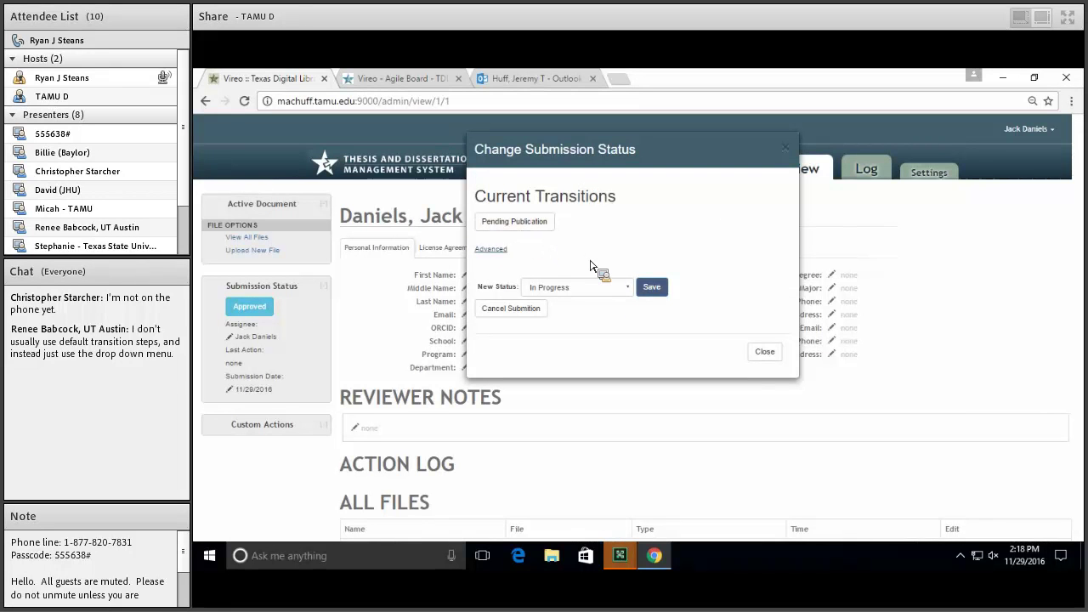
pyautogui.click(772, 353)
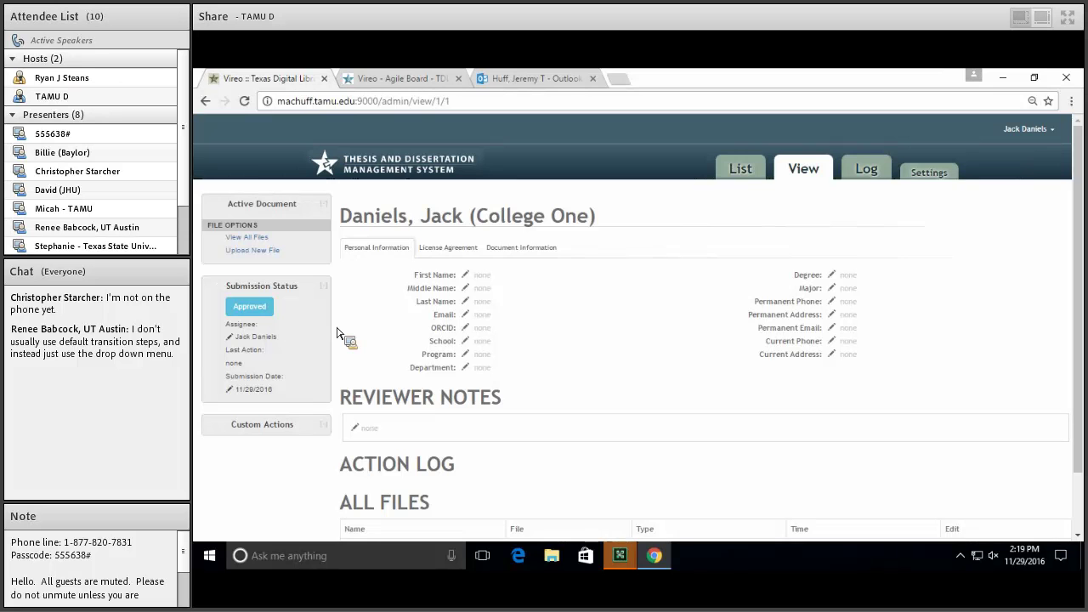
pyautogui.click(268, 312)
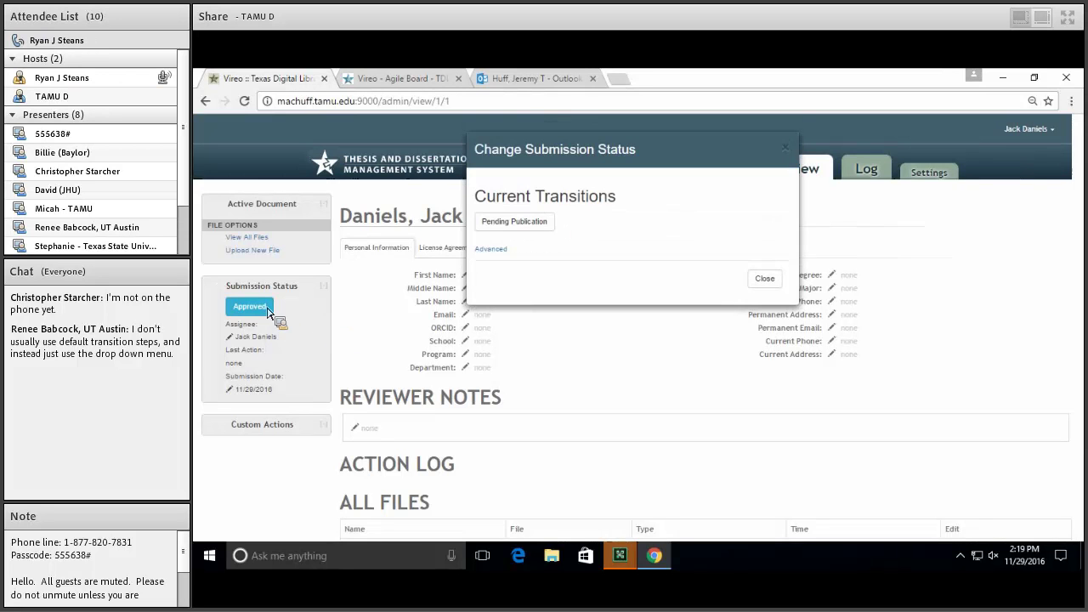
pyautogui.click(493, 251)
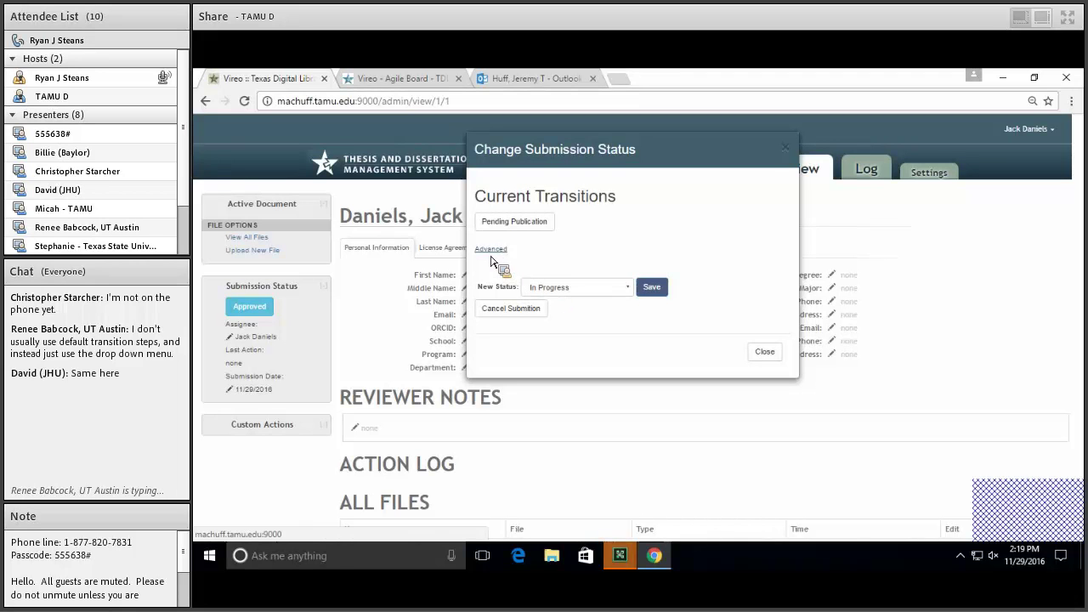
pyautogui.click(493, 254)
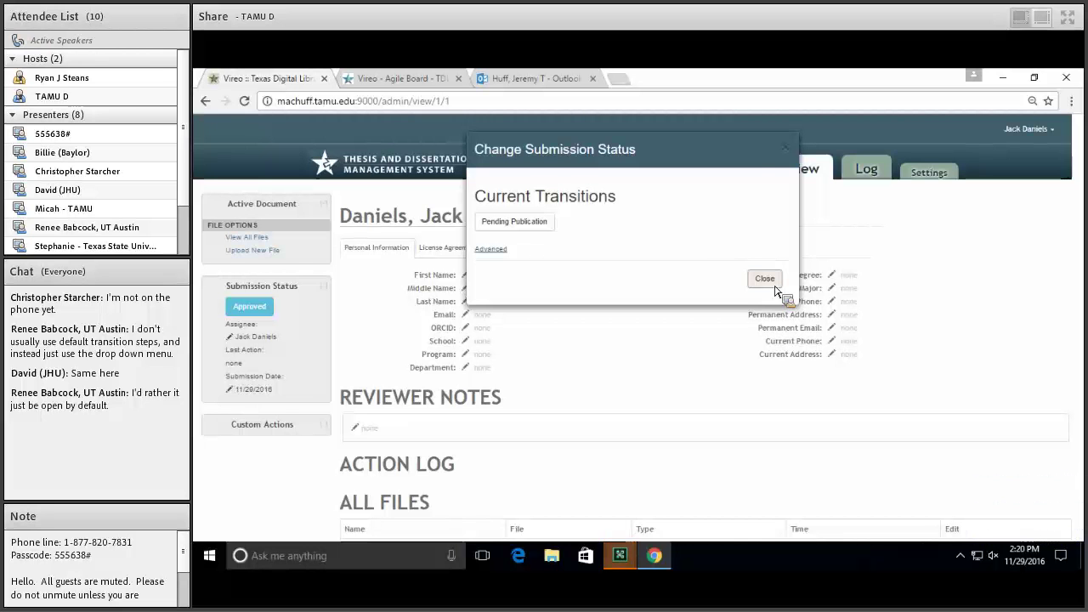
pyautogui.click(775, 284)
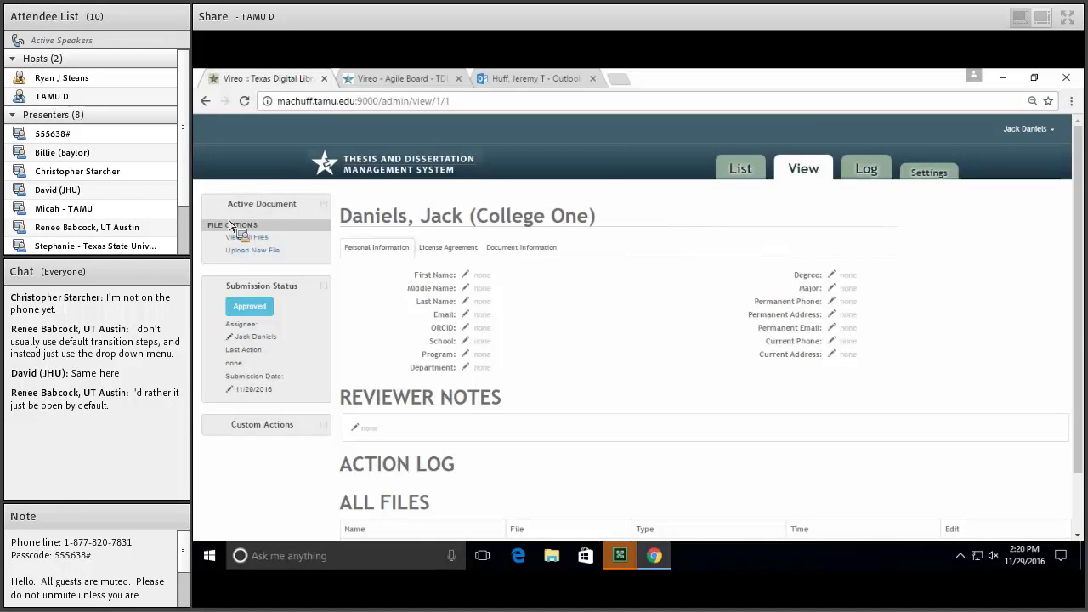
# Bring up the Jira Sprint 19 board after a brief look back at Vireo
pyautogui.click(381, 77)
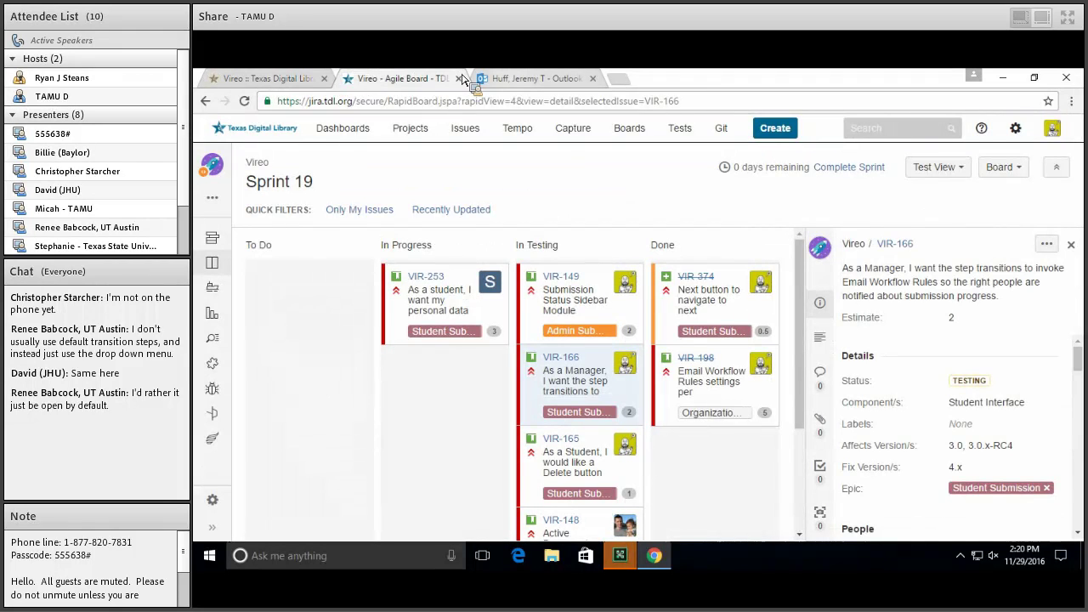
pyautogui.click(281, 79)
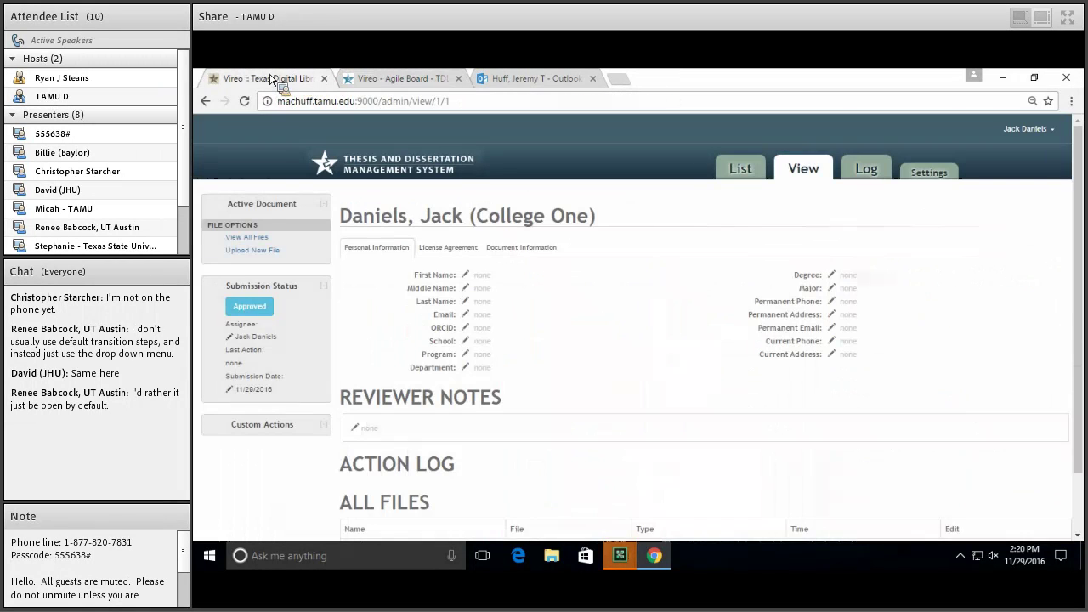
pyautogui.click(431, 79)
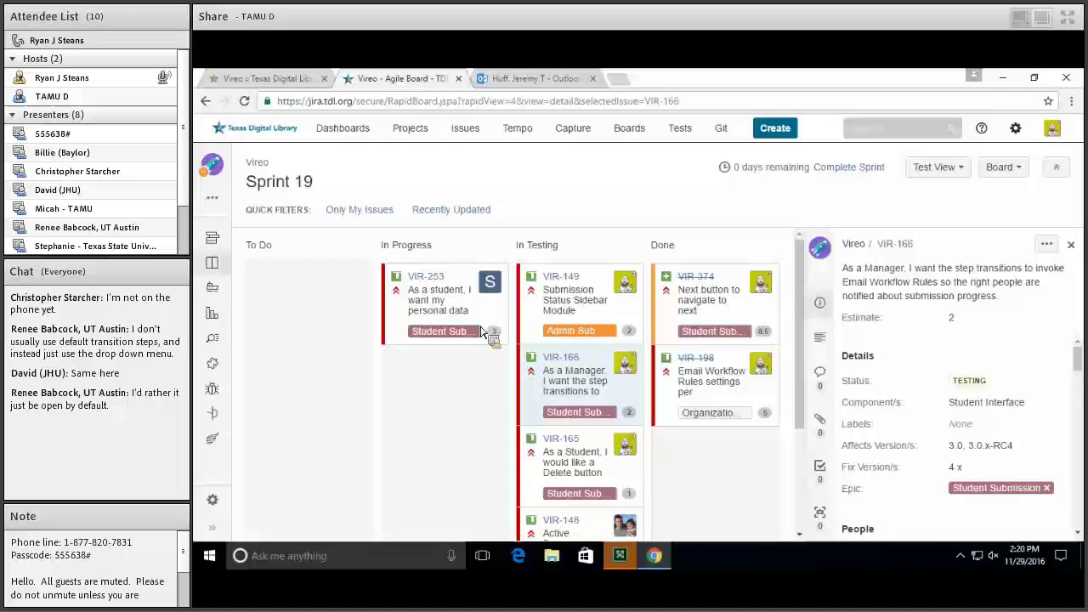
pyautogui.scroll(-2, 493, 390)
pyautogui.scroll(1, 495, 396)
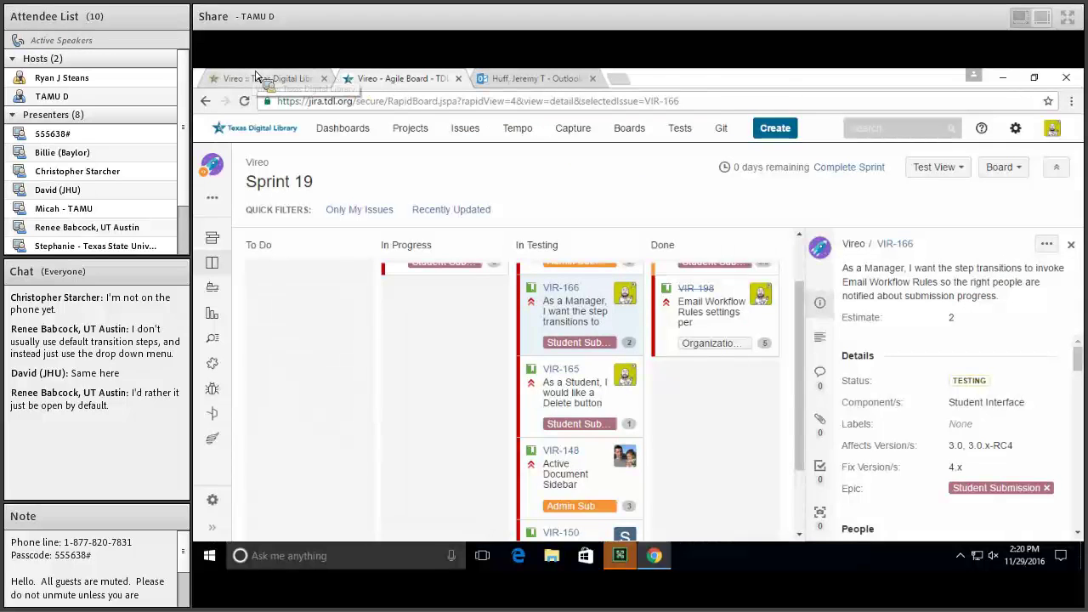
# Move VIR-166 from In Testing to Done, resolve it as Fixed, and show VIR-165's details
pyautogui.moveTo(327, 119); pyautogui.dragTo(668, 370)
pyautogui.moveTo(601, 337); pyautogui.dragTo(728, 413)
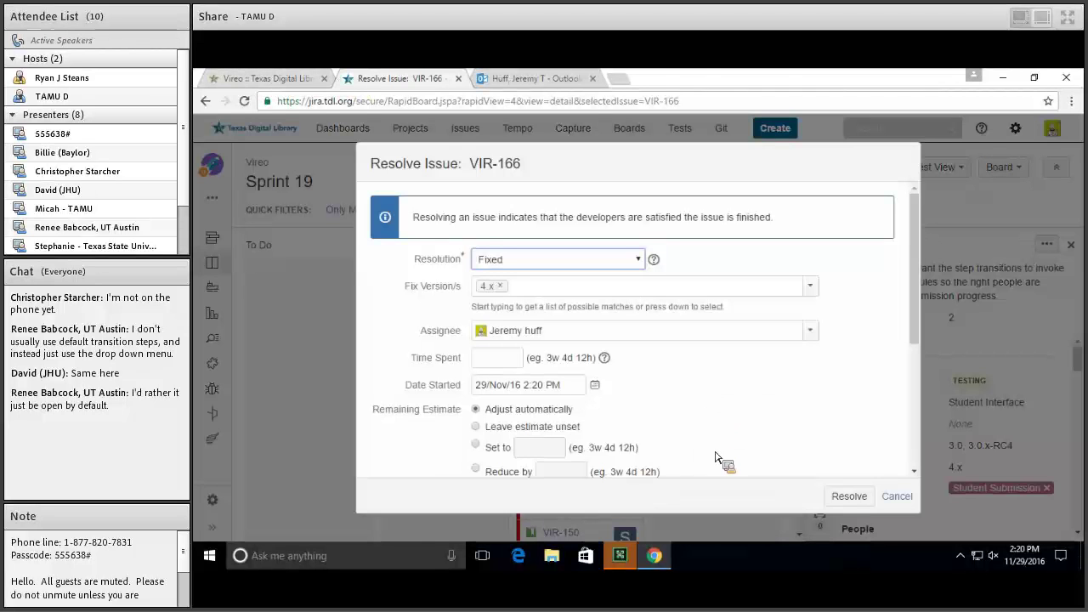
pyautogui.click(831, 498)
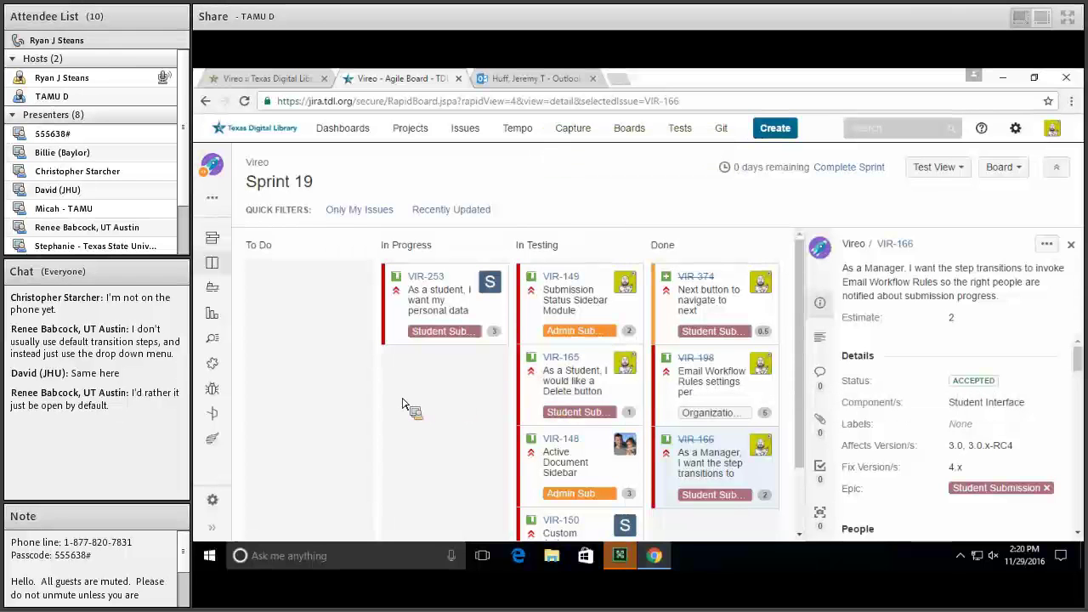
pyautogui.click(571, 396)
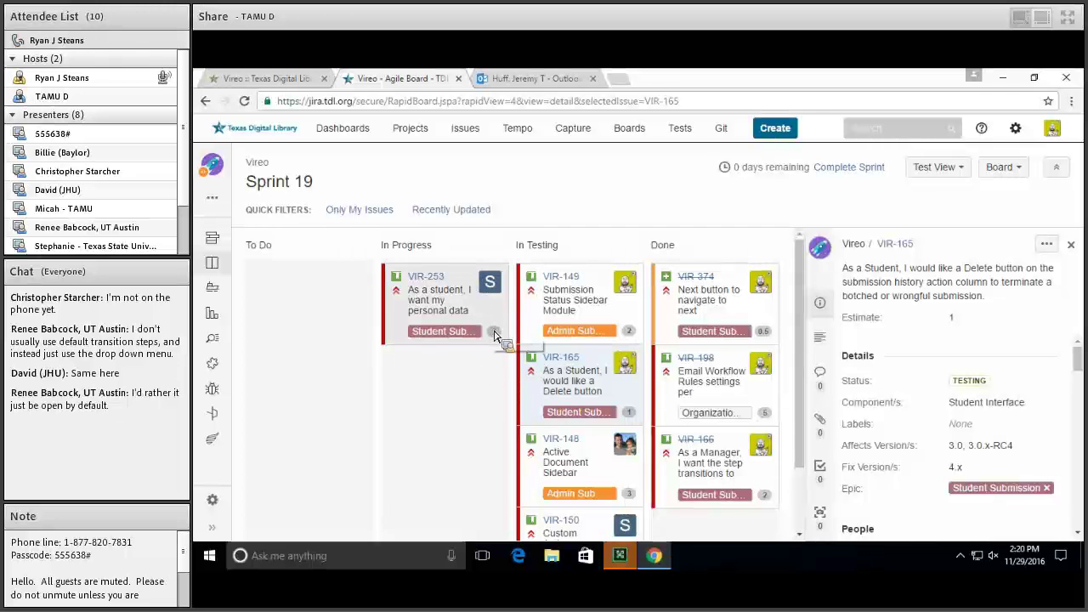
# Delete the College One submission from Submission History, cancelling once before confirming
pyautogui.click(255, 78)
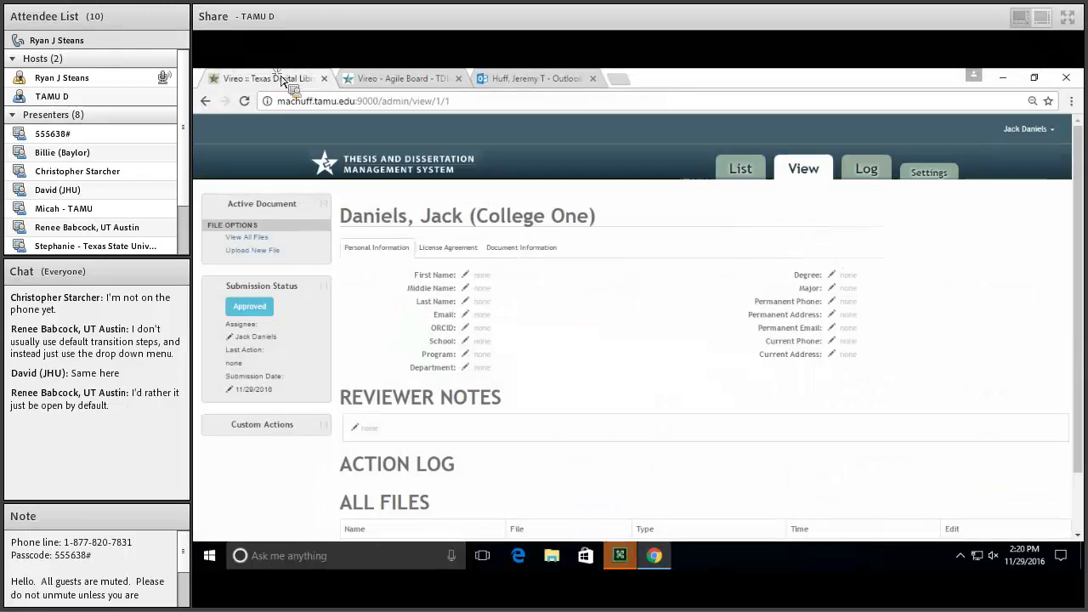
pyautogui.click(444, 187)
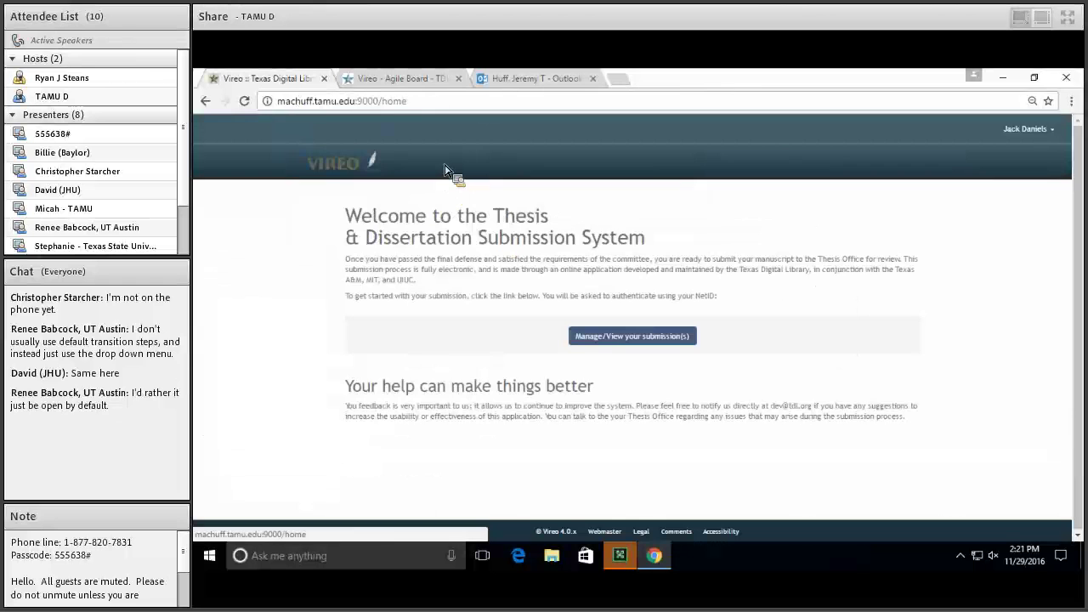
pyautogui.click(605, 337)
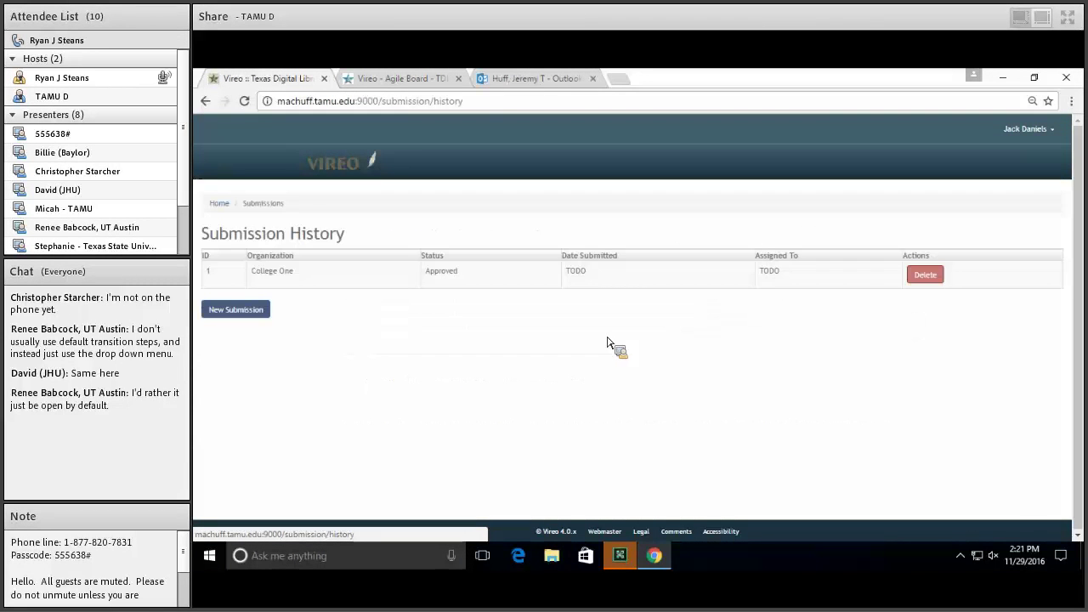
pyautogui.click(922, 279)
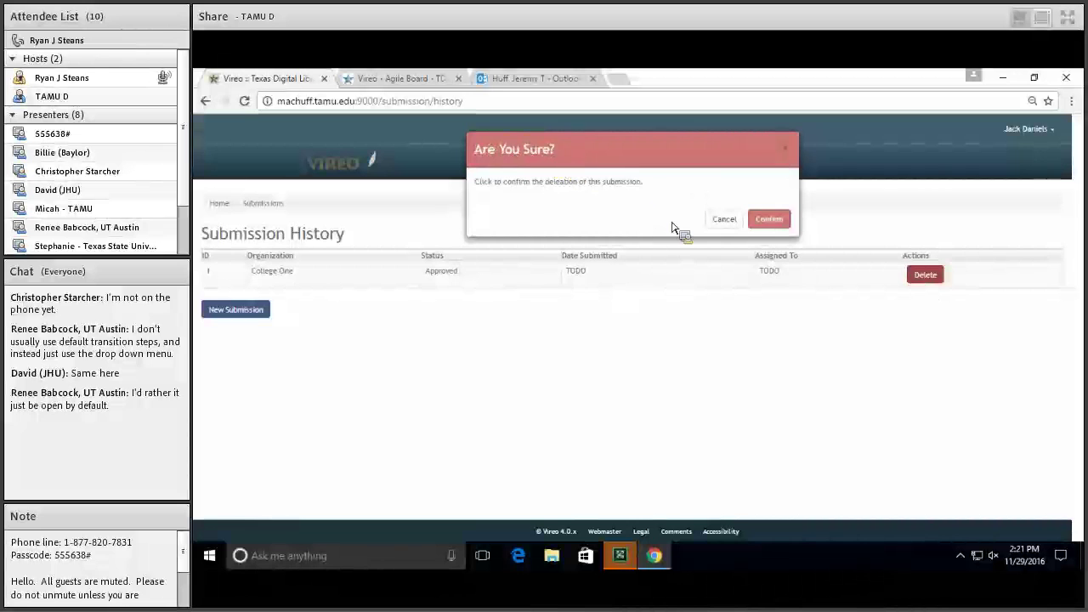
pyautogui.click(724, 220)
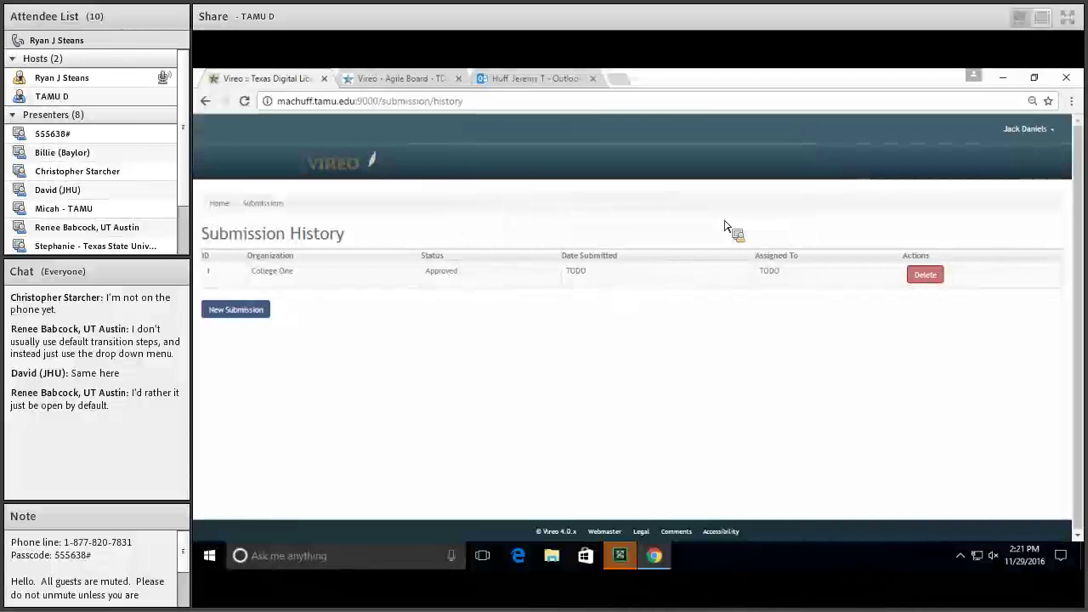
pyautogui.click(926, 276)
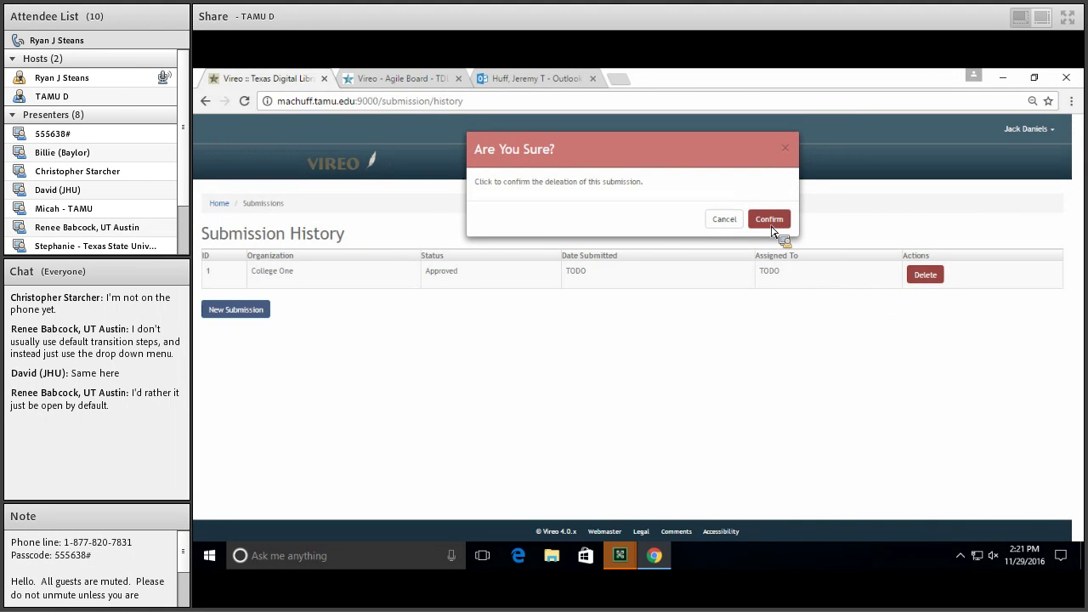
pyautogui.click(772, 223)
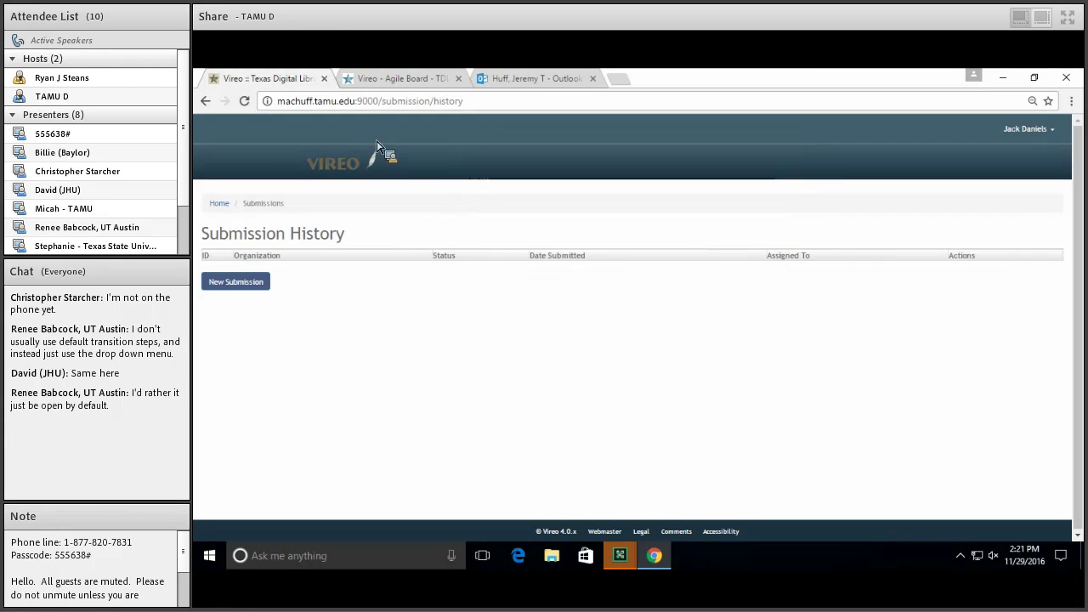
# Drag VIR-165 from In Testing to Sprint 19's Done column and resolve it as Fixed
pyautogui.click(384, 80)
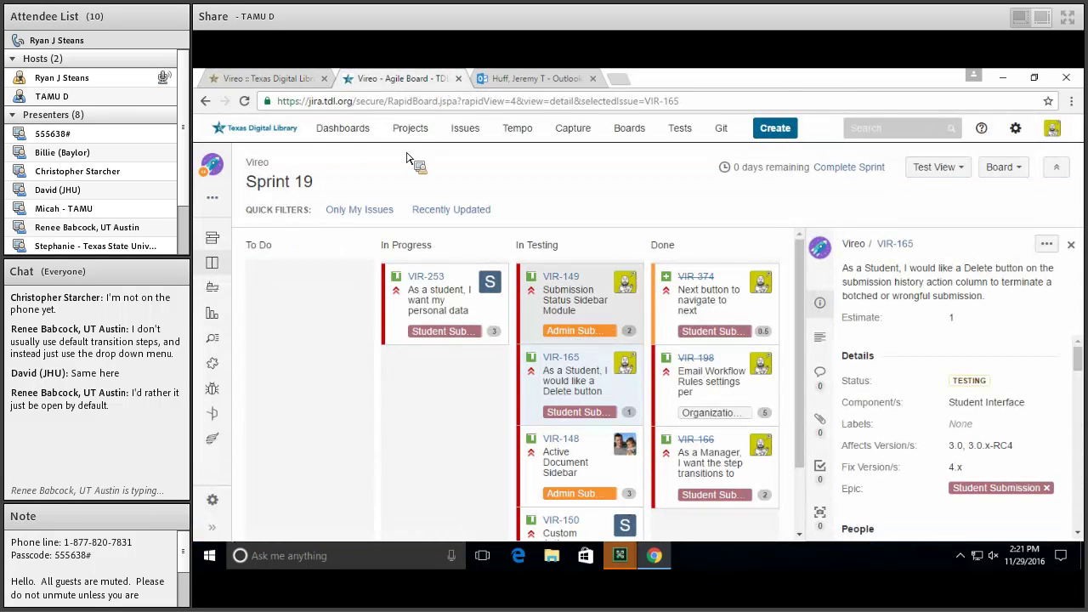
pyautogui.scroll(-2, 480, 340)
pyautogui.scroll(2, 480, 340)
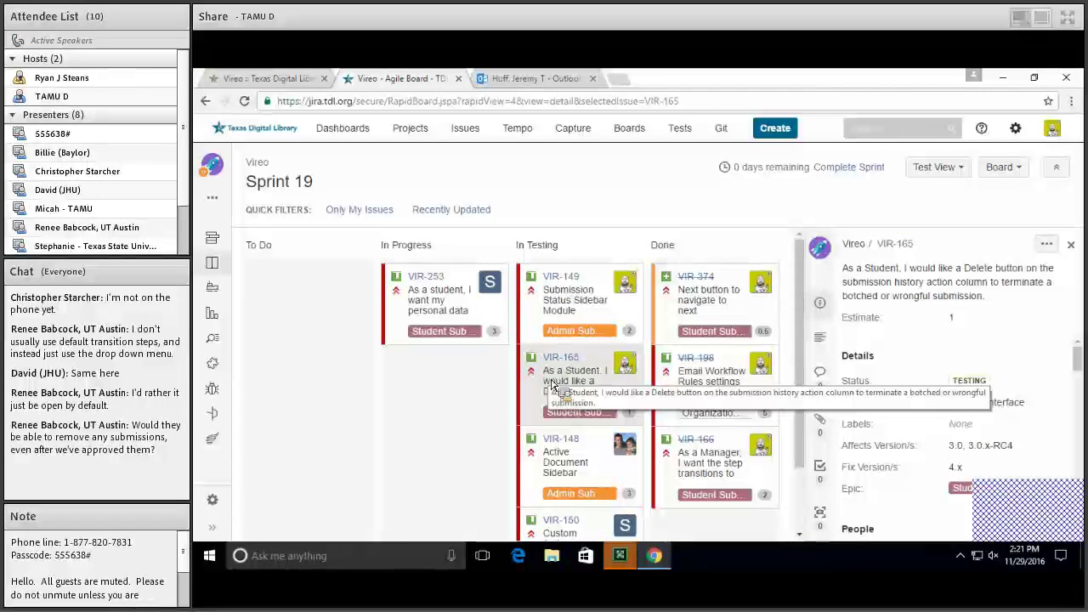
pyautogui.moveTo(551, 384); pyautogui.dragTo(729, 486)
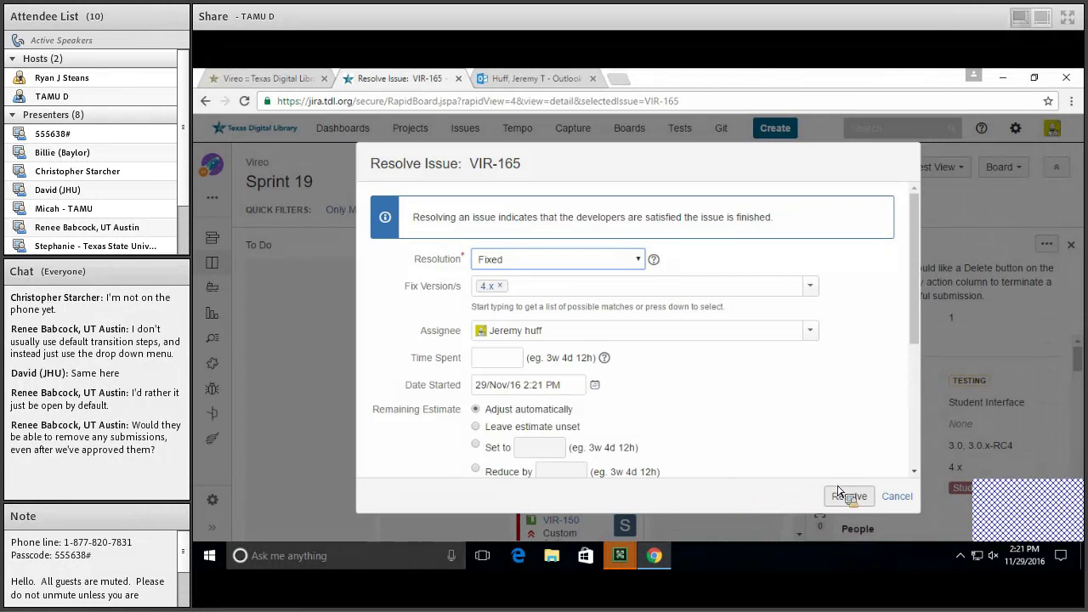
pyautogui.click(846, 497)
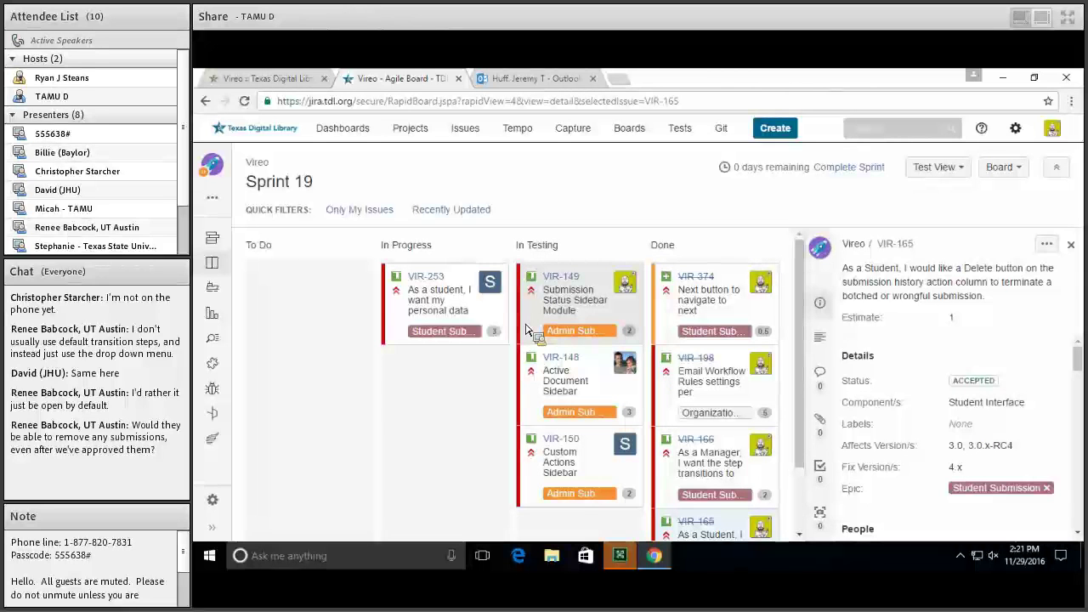
pyautogui.click(283, 85)
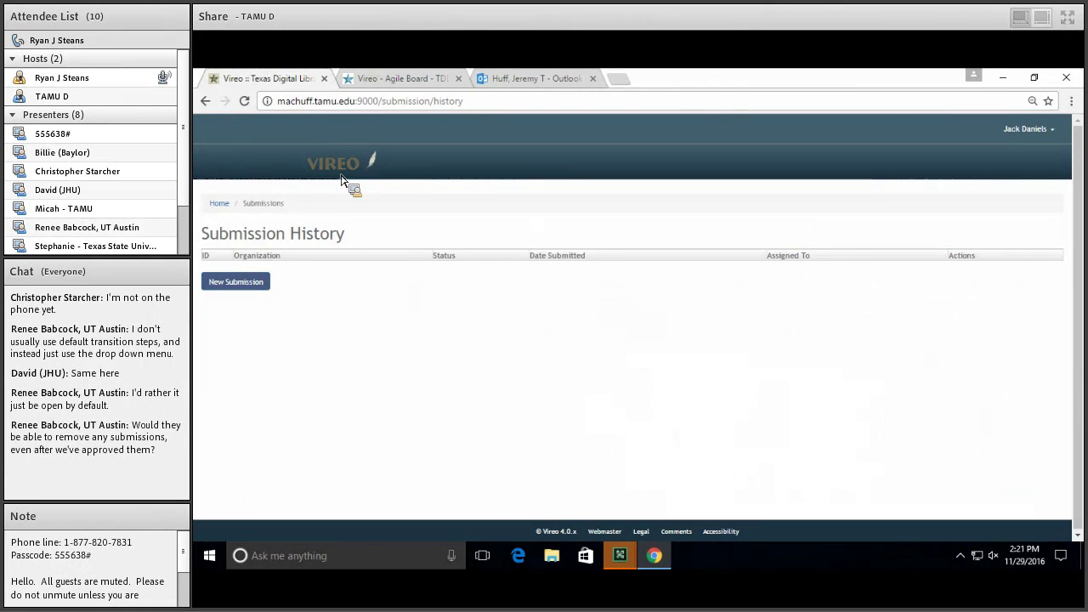
# From the Vireo home page, open Settings in the account menu
pyautogui.click(338, 166)
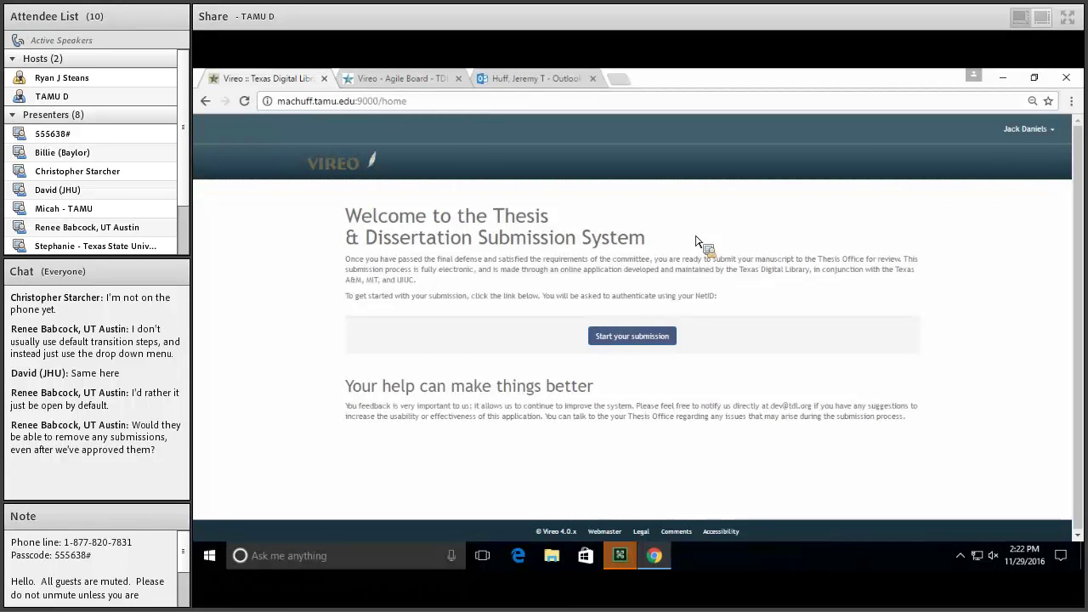
pyautogui.click(1025, 139)
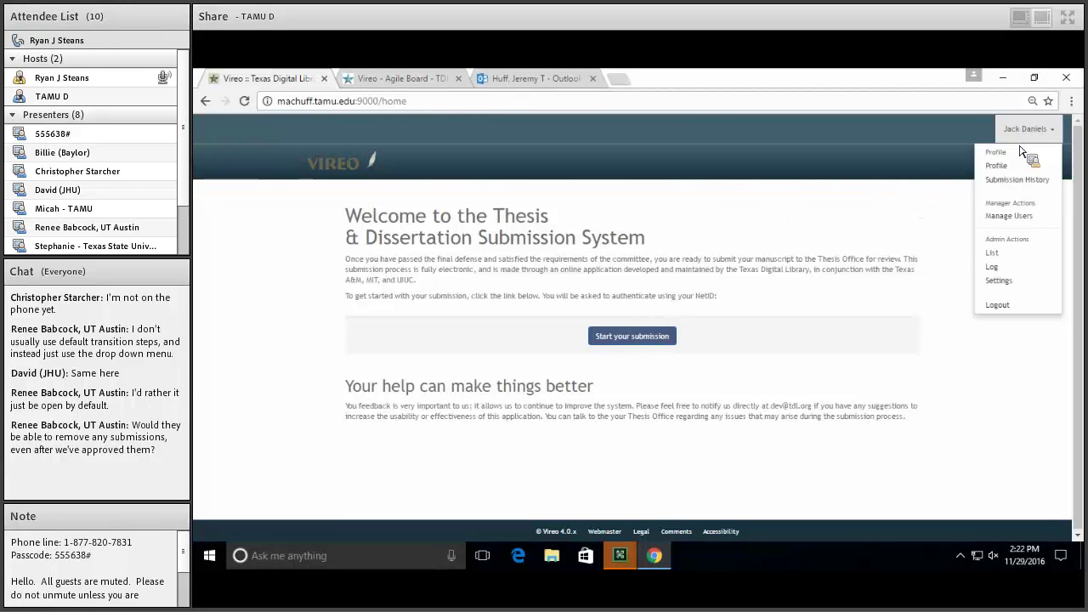
pyautogui.click(1020, 280)
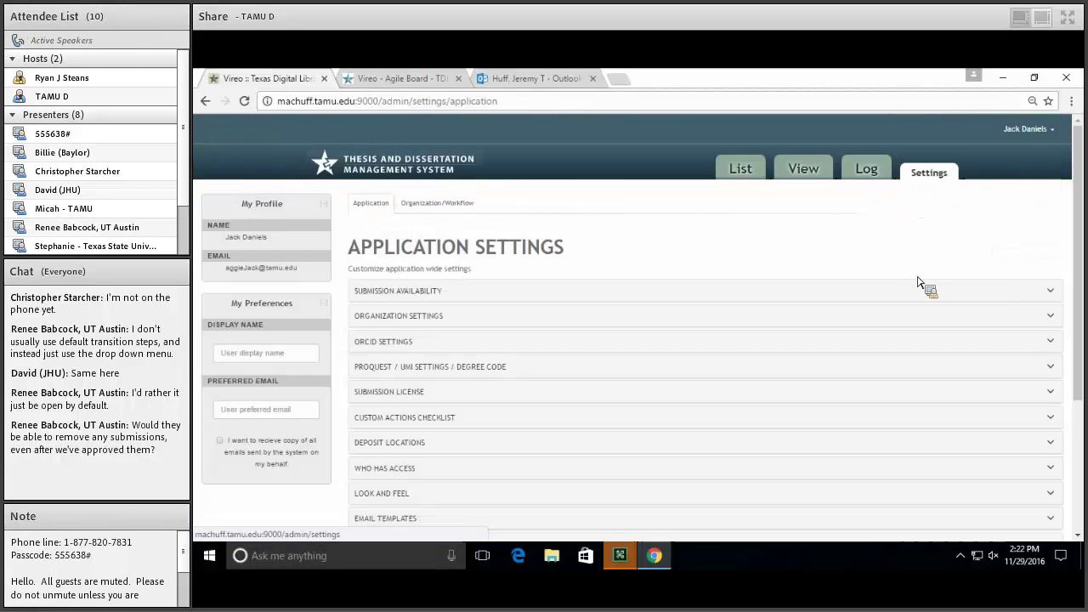
# Select College One under Organization/Workflow and show its email workflow rules
pyautogui.click(423, 203)
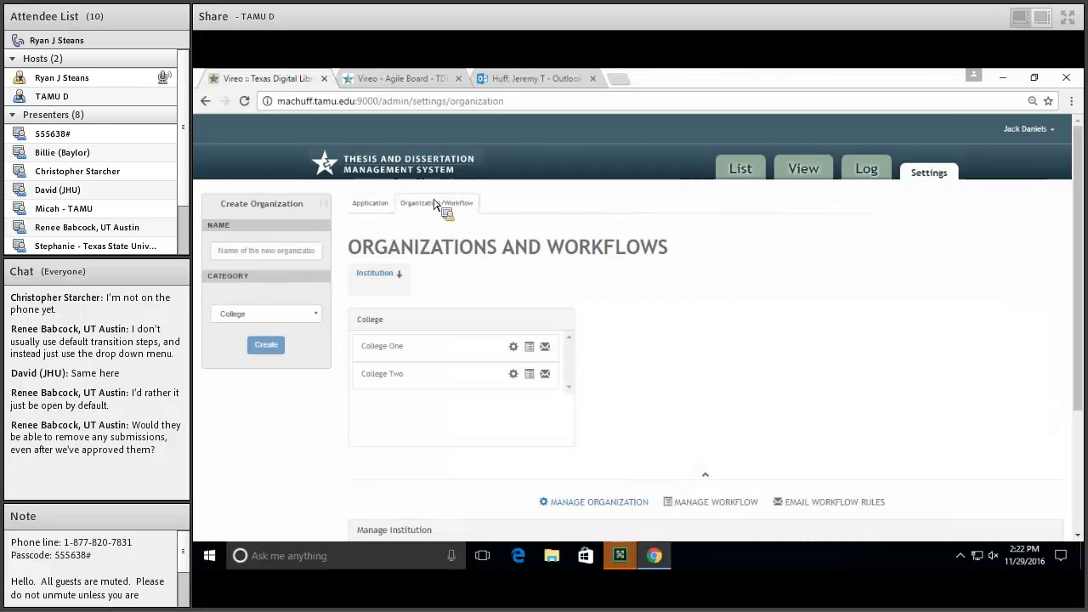
pyautogui.click(430, 348)
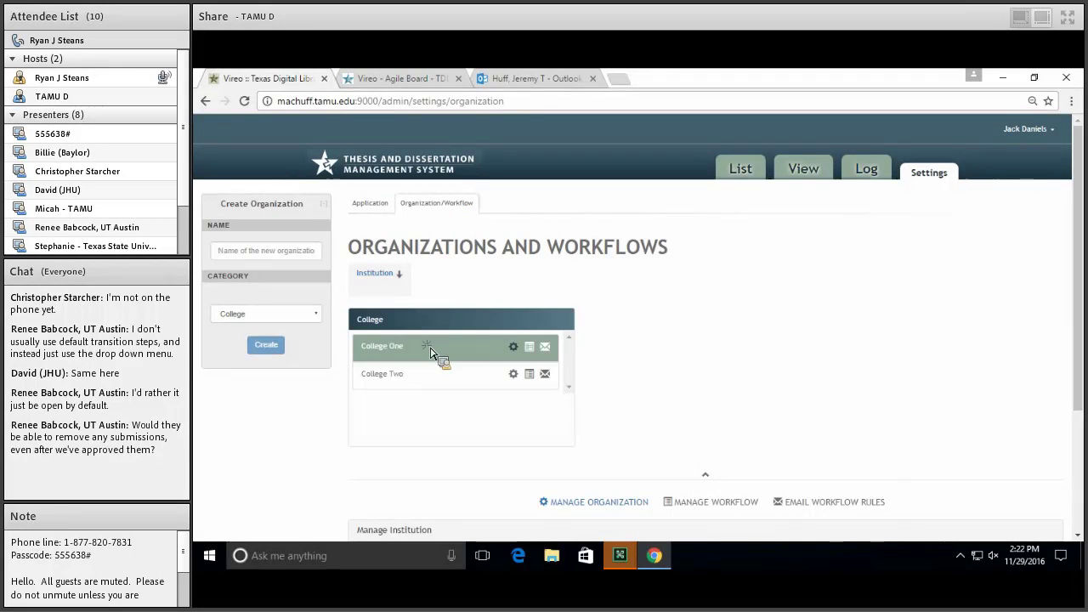
pyautogui.scroll(-3, 587, 361)
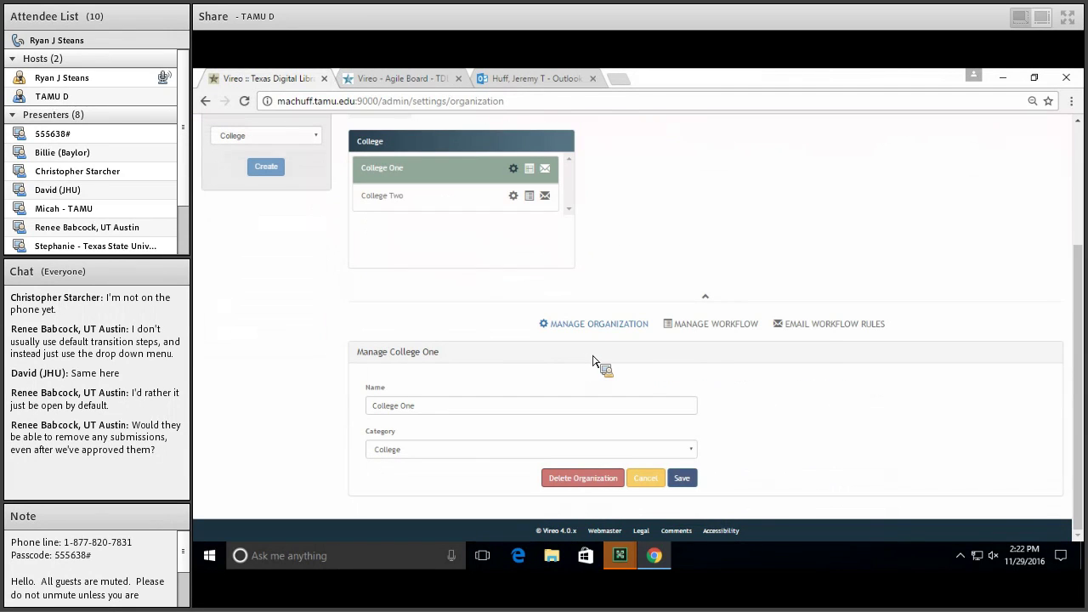
pyautogui.click(818, 326)
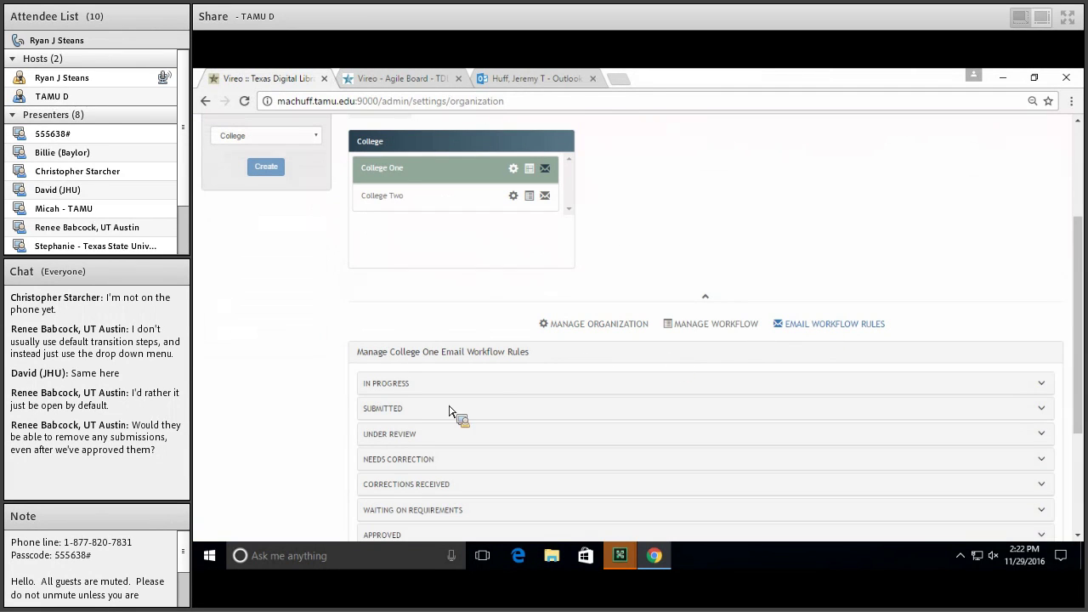
# Expand, review, and collapse the Submitted status rules, then scroll back up
pyautogui.click(451, 410)
pyautogui.scroll(-1, 281, 396)
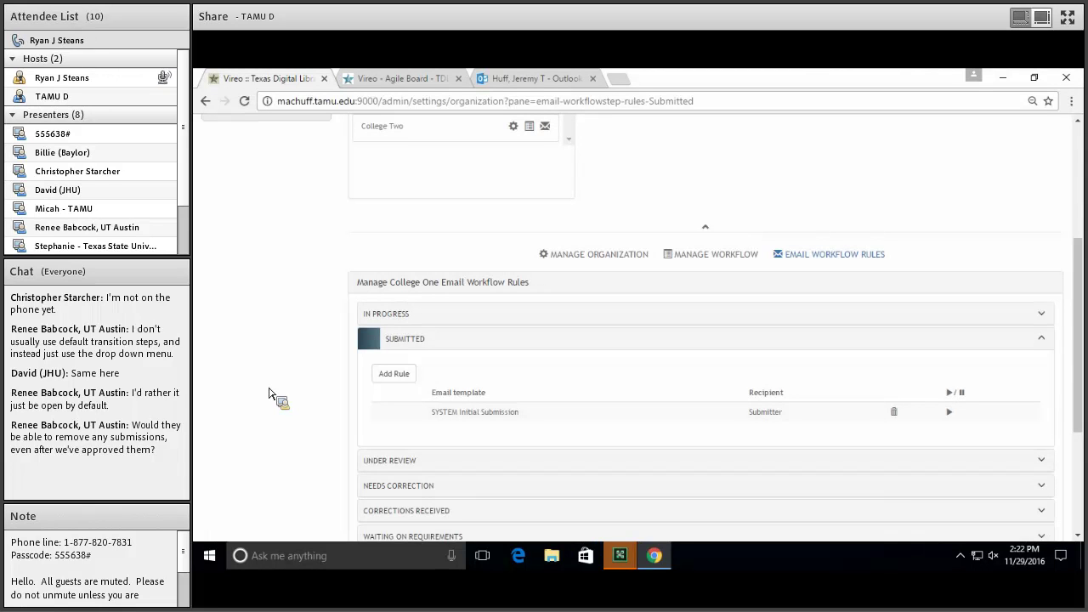
pyautogui.click(448, 338)
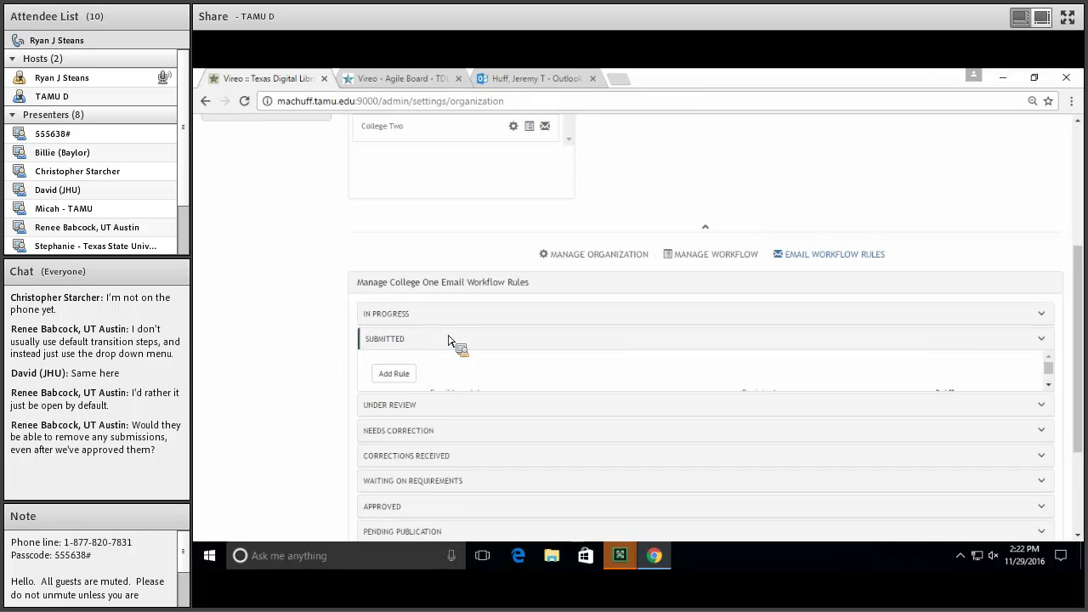
pyautogui.scroll(3, 275, 349)
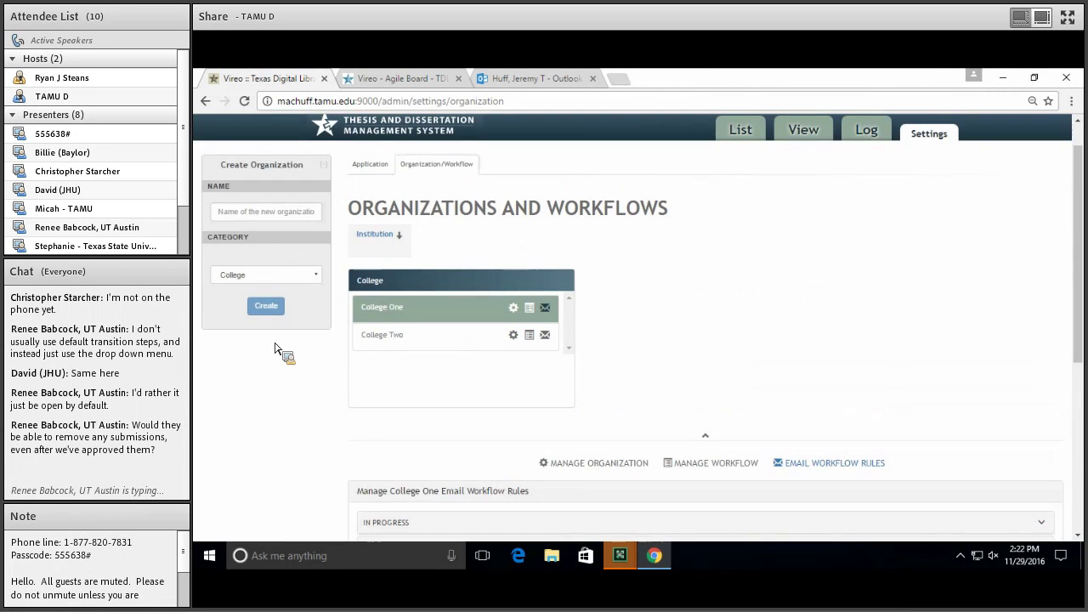
pyautogui.scroll(1, 274, 348)
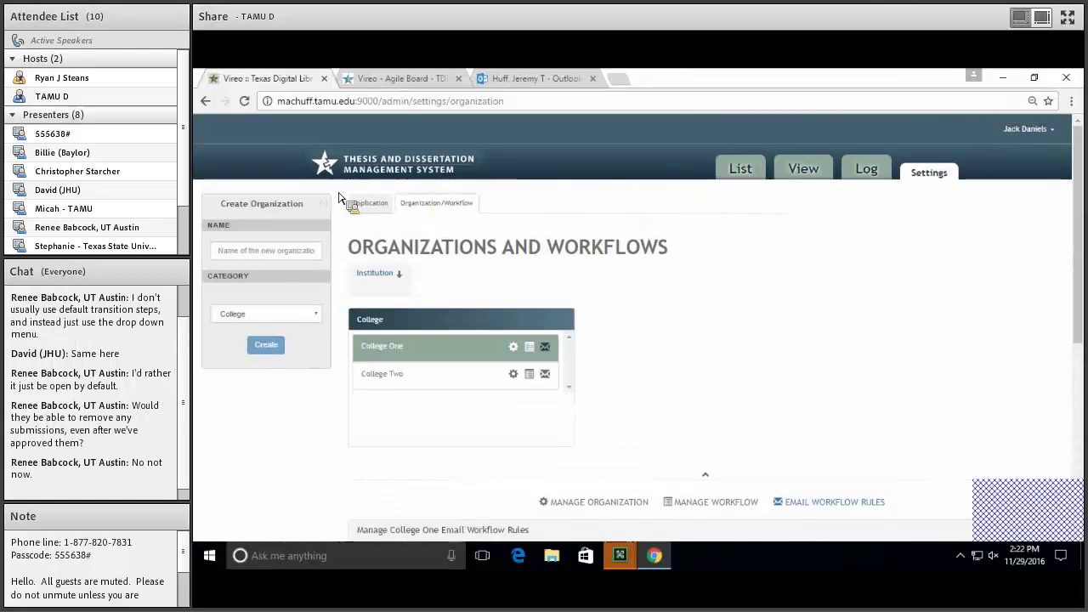
# Start a new College One submission from the Vireo home page
pyautogui.click(762, 161)
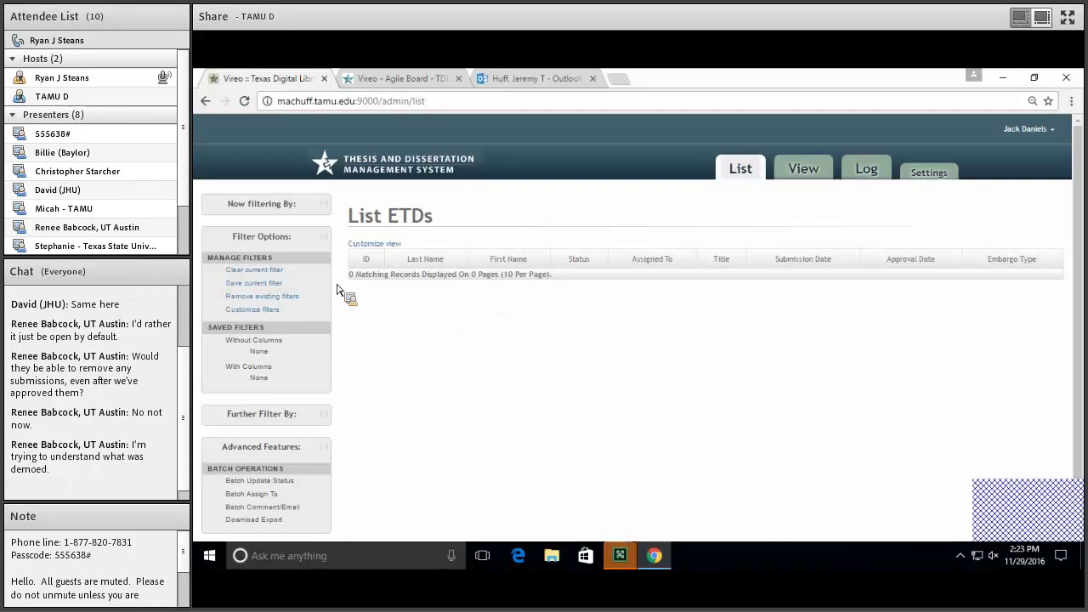
pyautogui.click(447, 175)
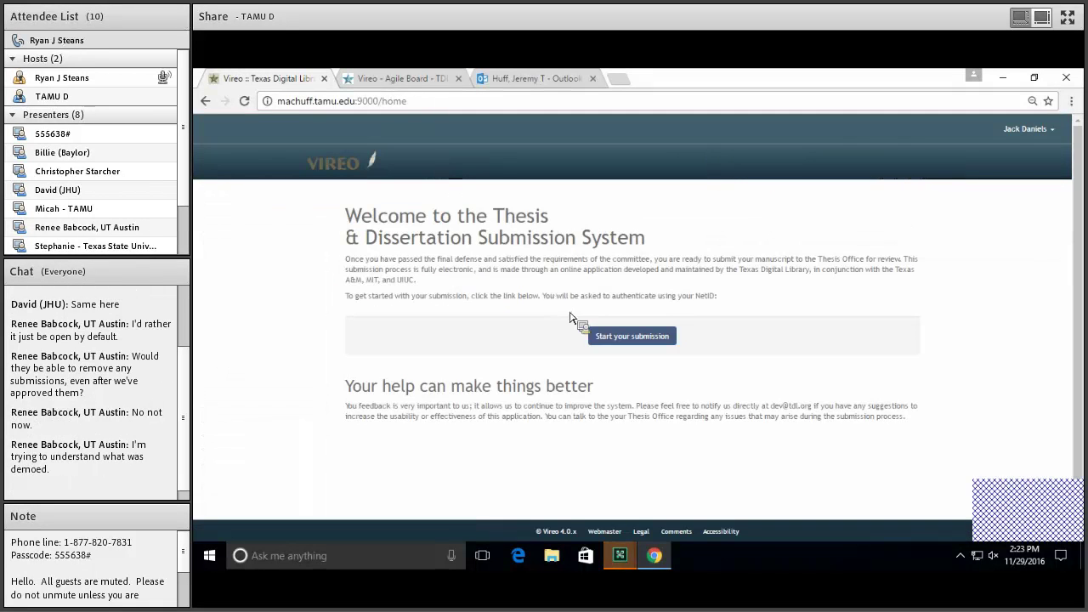
pyautogui.click(629, 335)
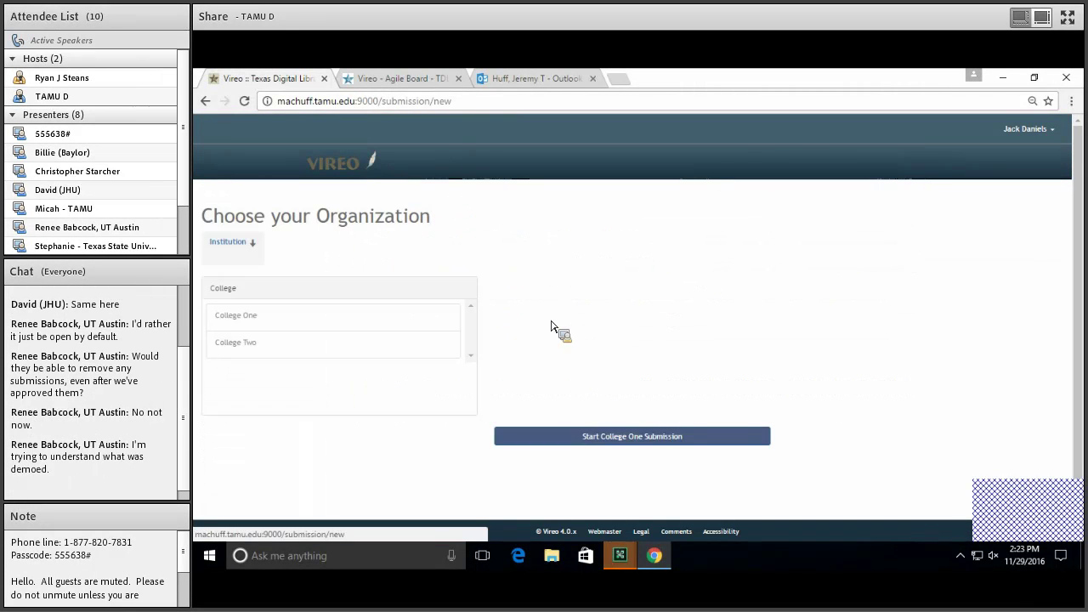
pyautogui.click(335, 327)
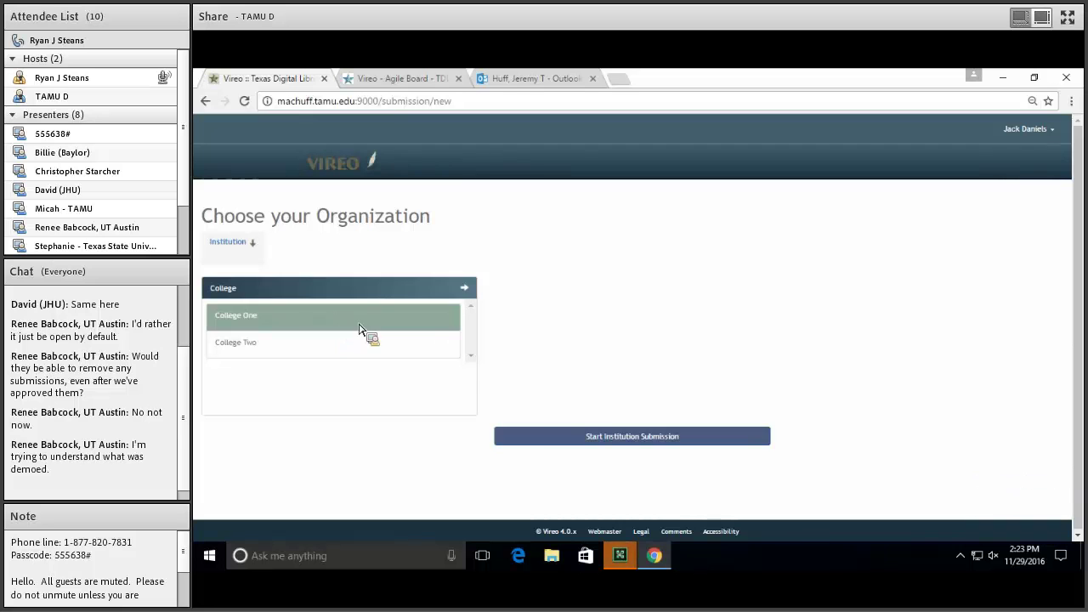
pyautogui.click(549, 436)
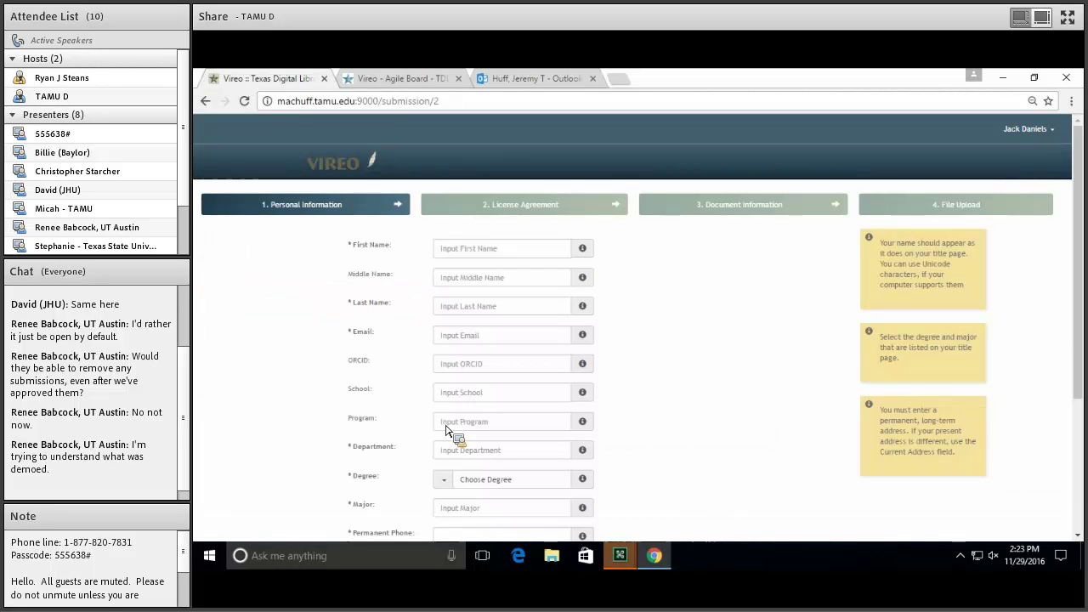
# Open the new College One submission's record from the admin submission list
pyautogui.click(1033, 131)
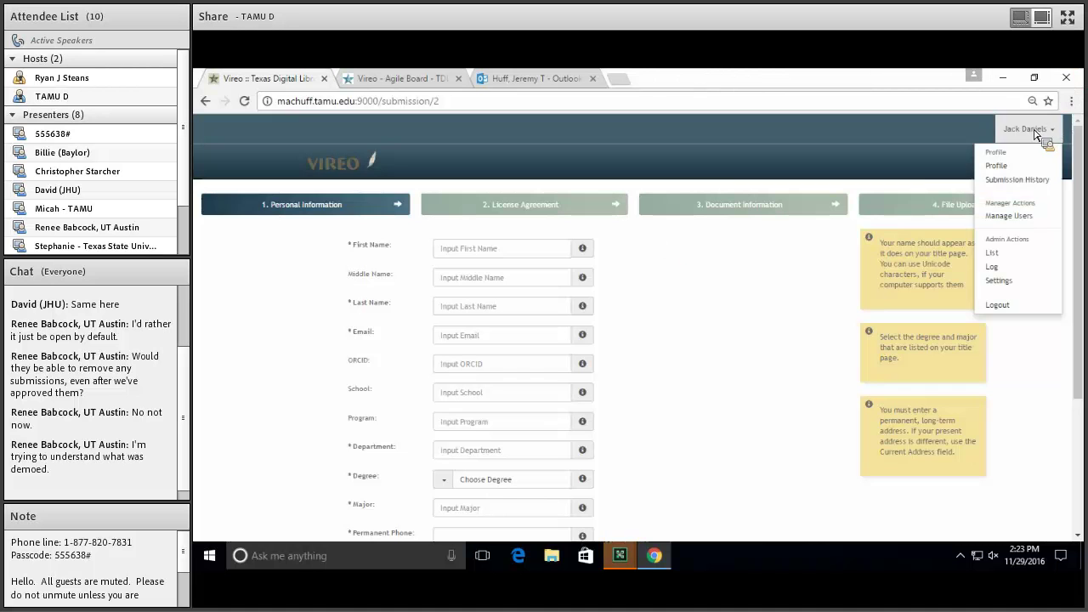
pyautogui.click(1000, 280)
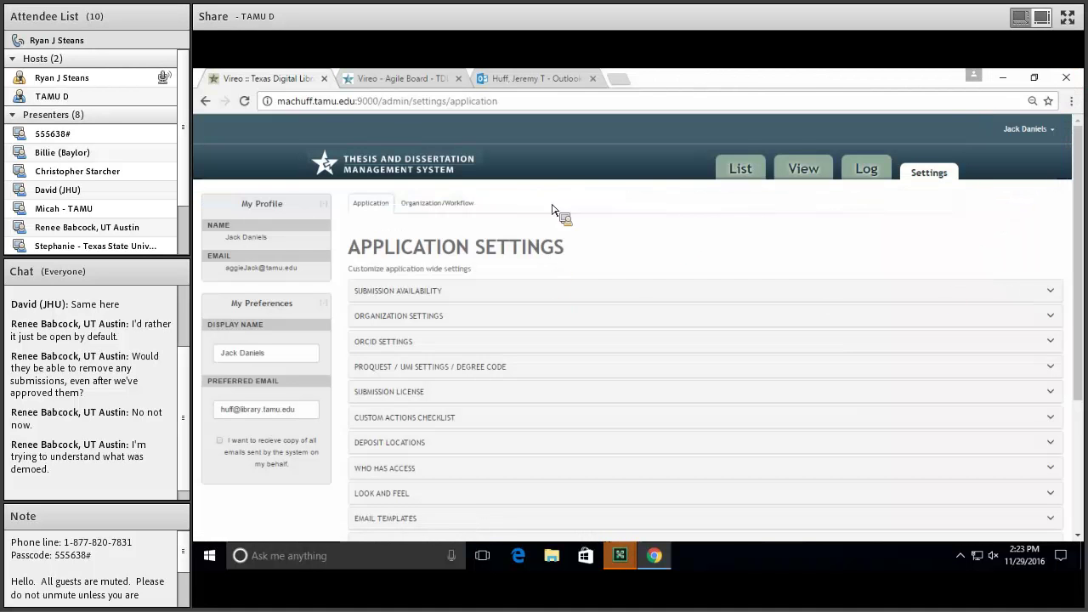
pyautogui.click(737, 166)
pyautogui.click(491, 278)
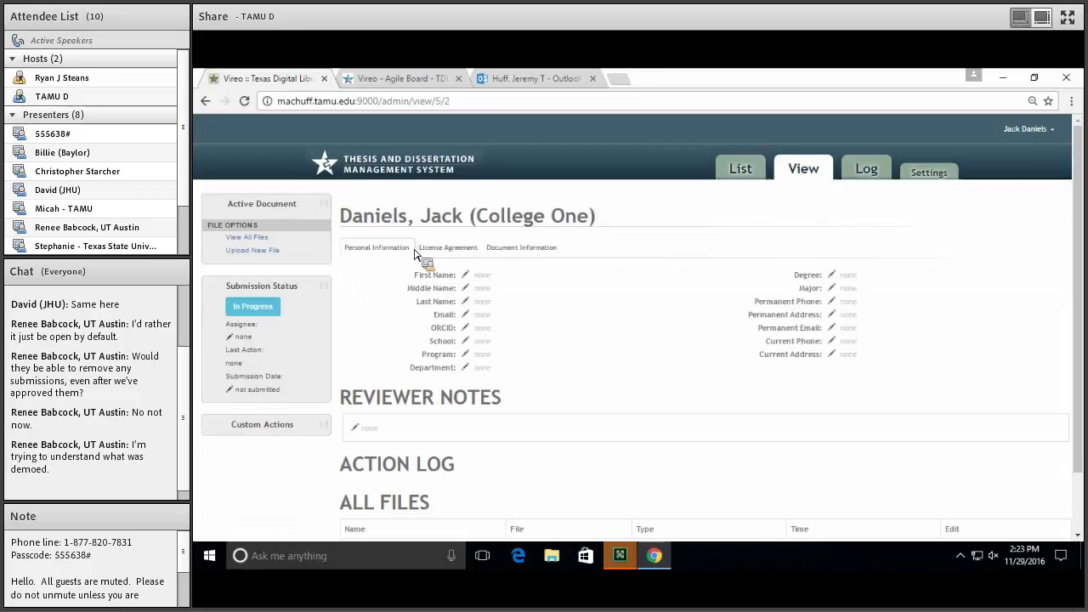
# Change the submission status from In Progress to Approved using the Advanced options, and save
pyautogui.click(272, 310)
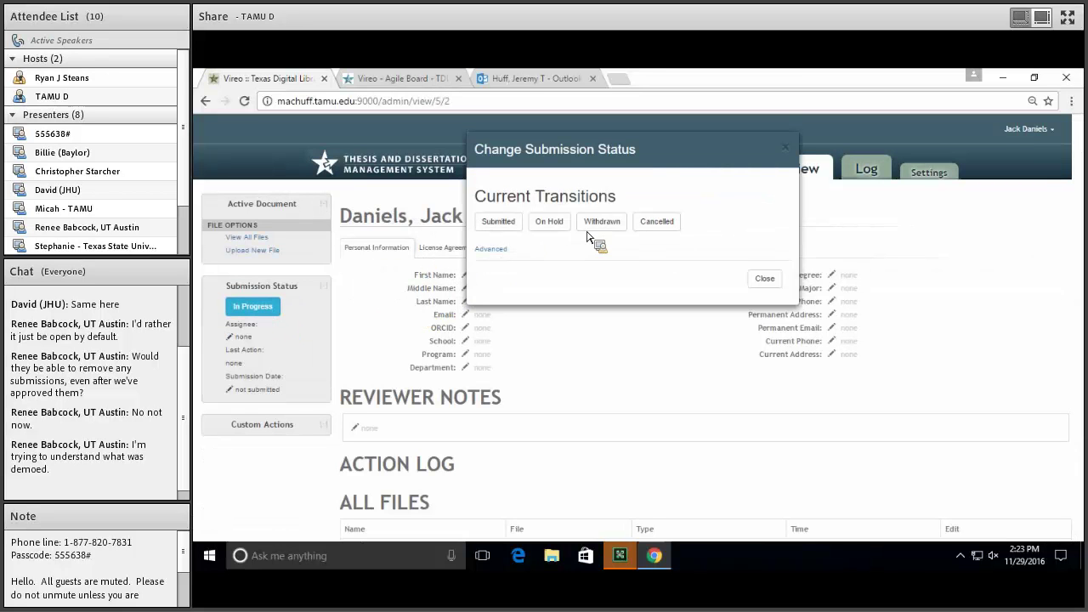
pyautogui.click(490, 249)
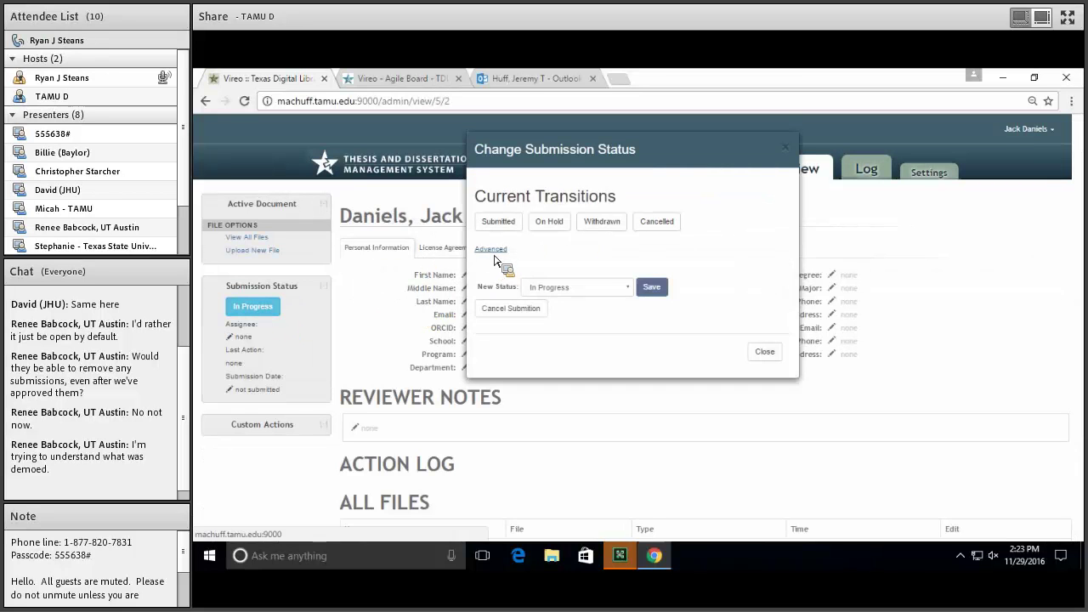
pyautogui.click(593, 289)
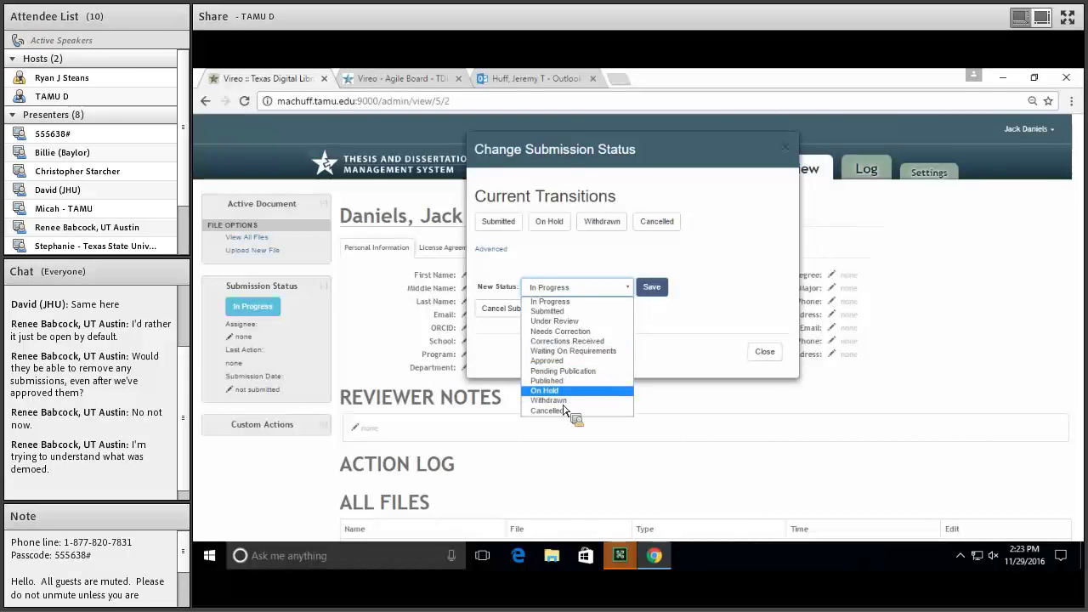
pyautogui.click(546, 364)
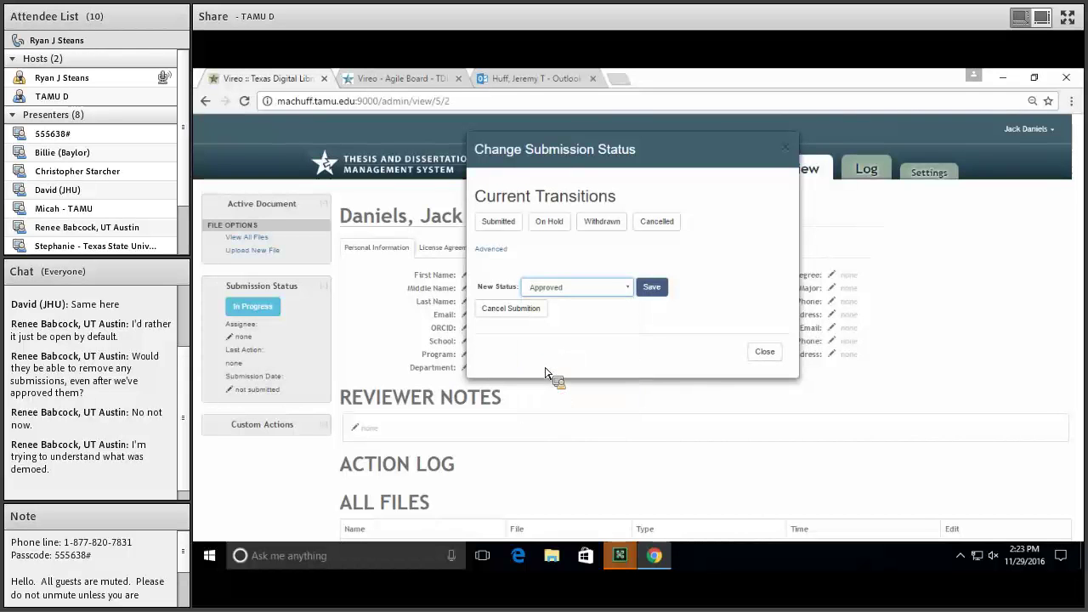
pyautogui.click(668, 294)
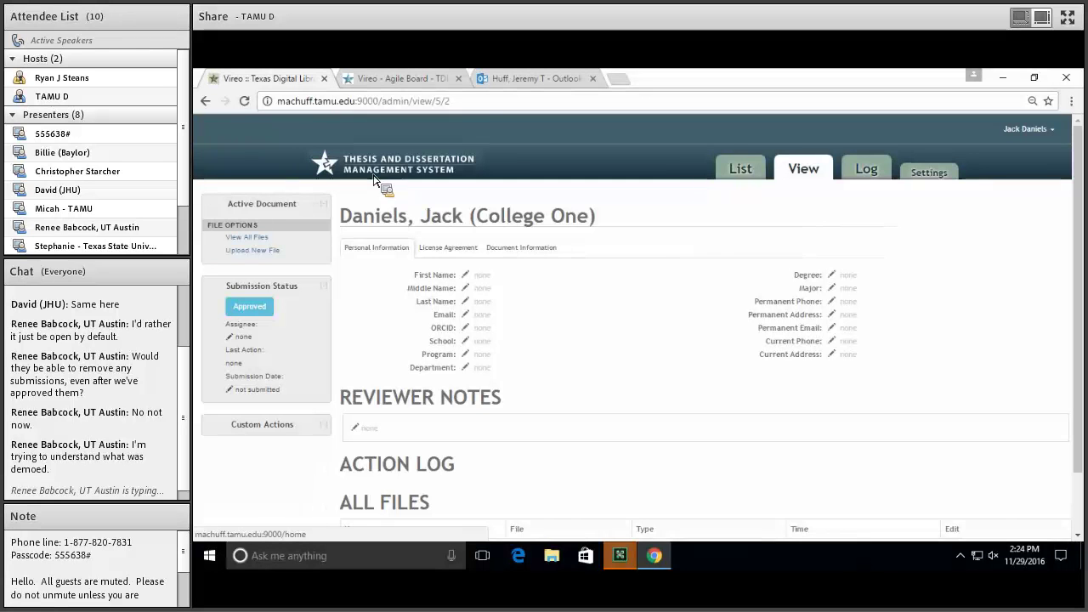
# Go Home and open Manage/View your submission(s) to see College One's Approved submission
pyautogui.click(374, 176)
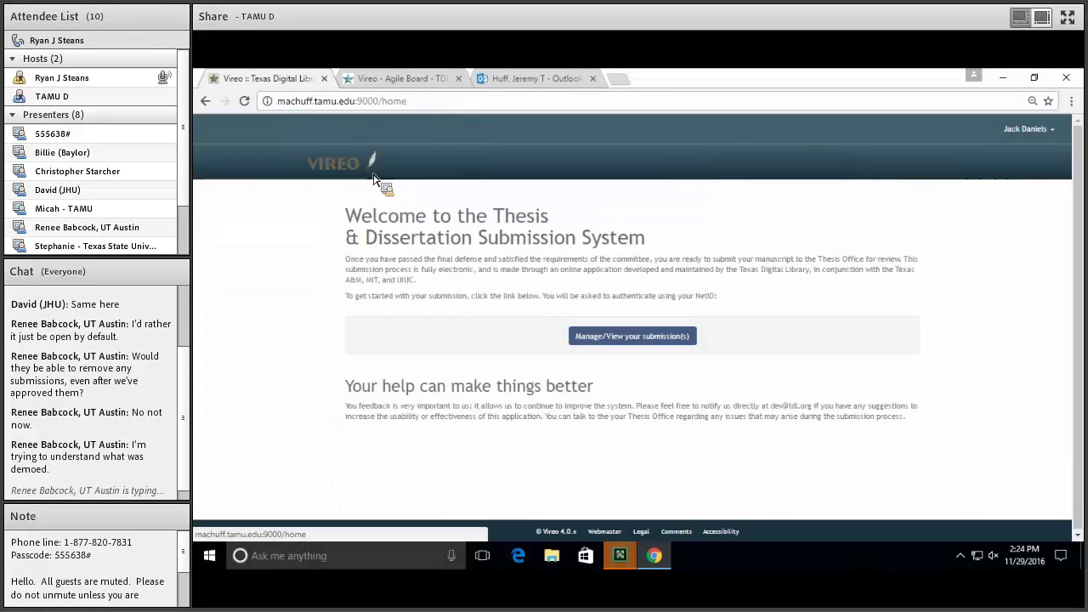
pyautogui.click(592, 336)
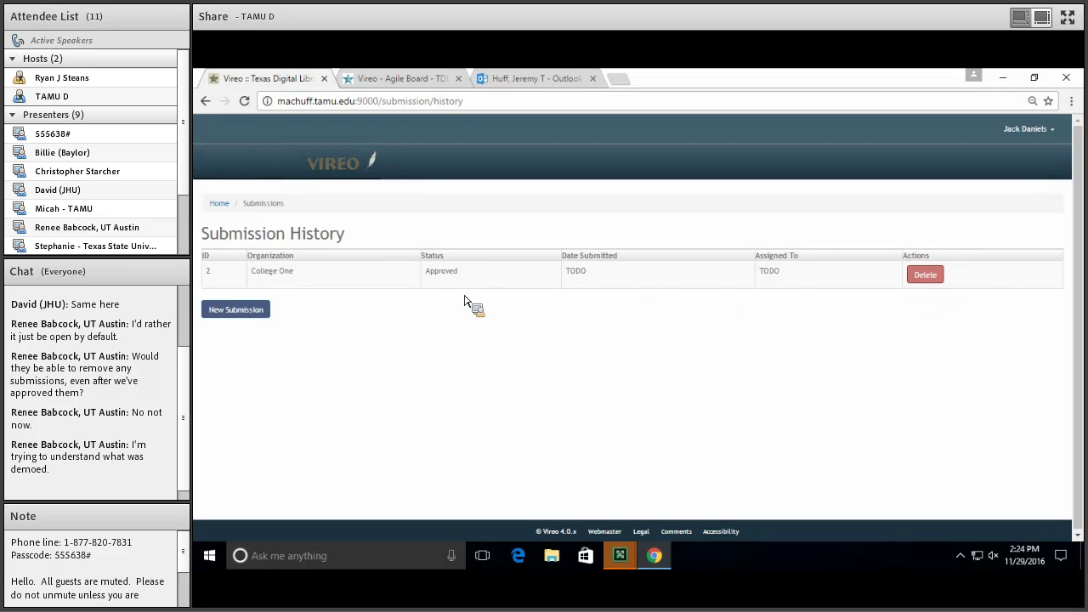
pyautogui.doubleClick(443, 276)
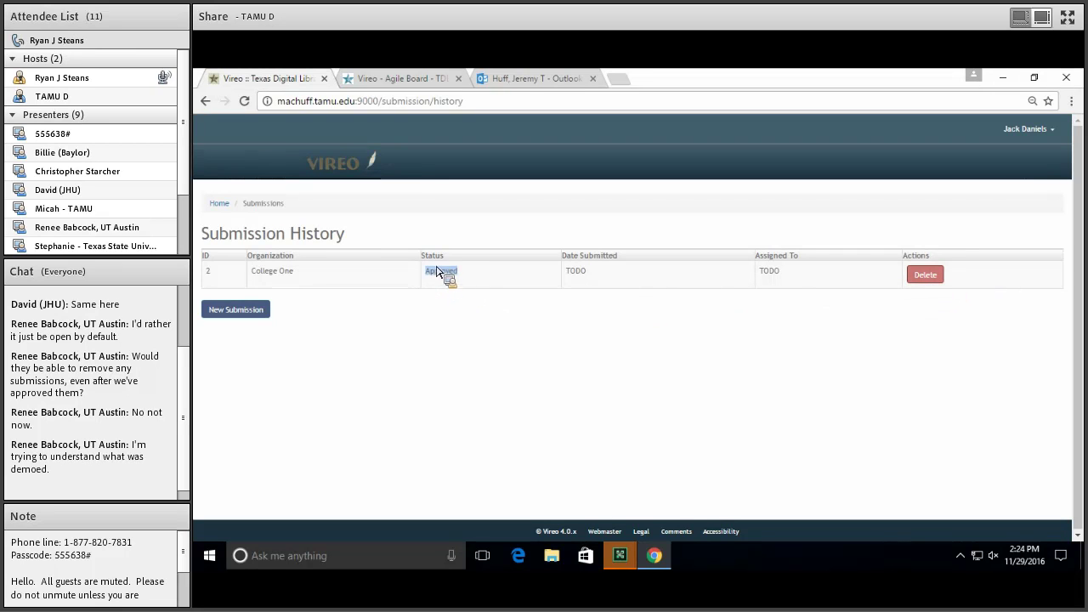
pyautogui.moveTo(423, 256); pyautogui.dragTo(456, 272)
pyautogui.click(457, 273)
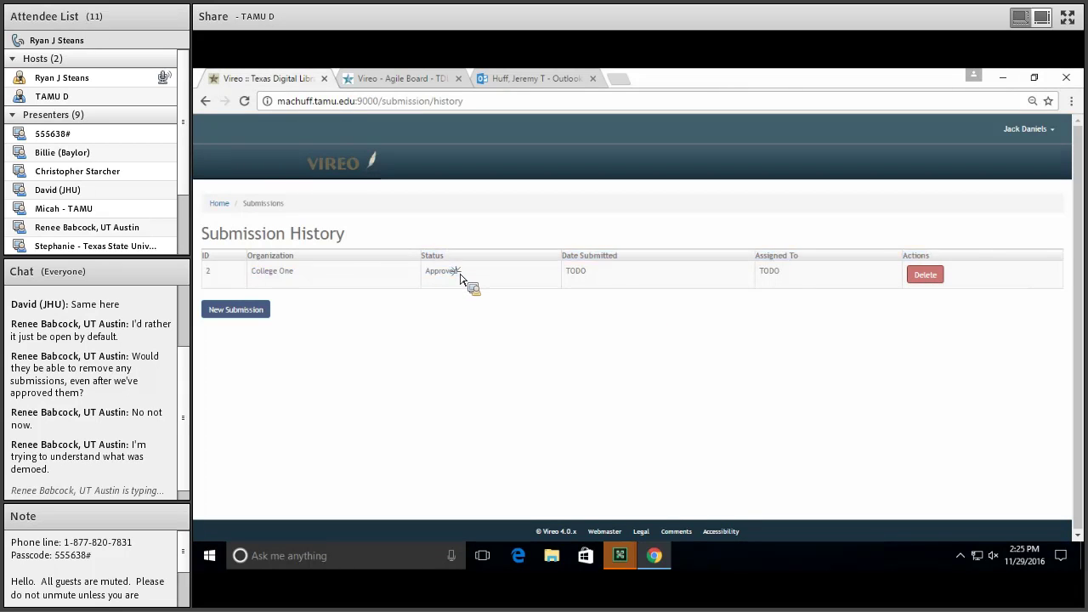
pyautogui.doubleClick(444, 276)
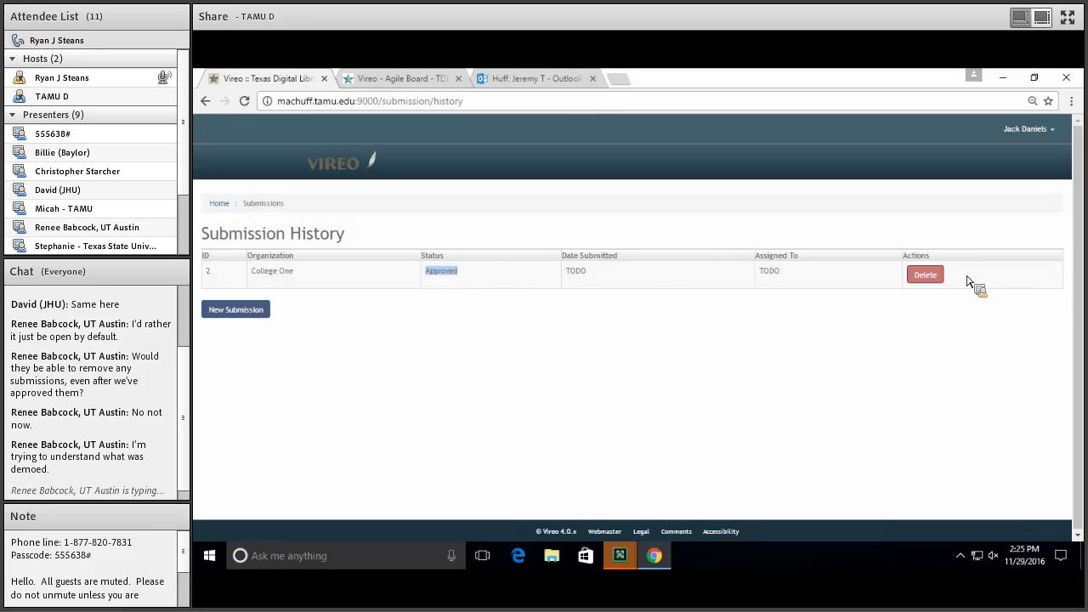
pyautogui.click(450, 281)
pyautogui.doubleClick(451, 281)
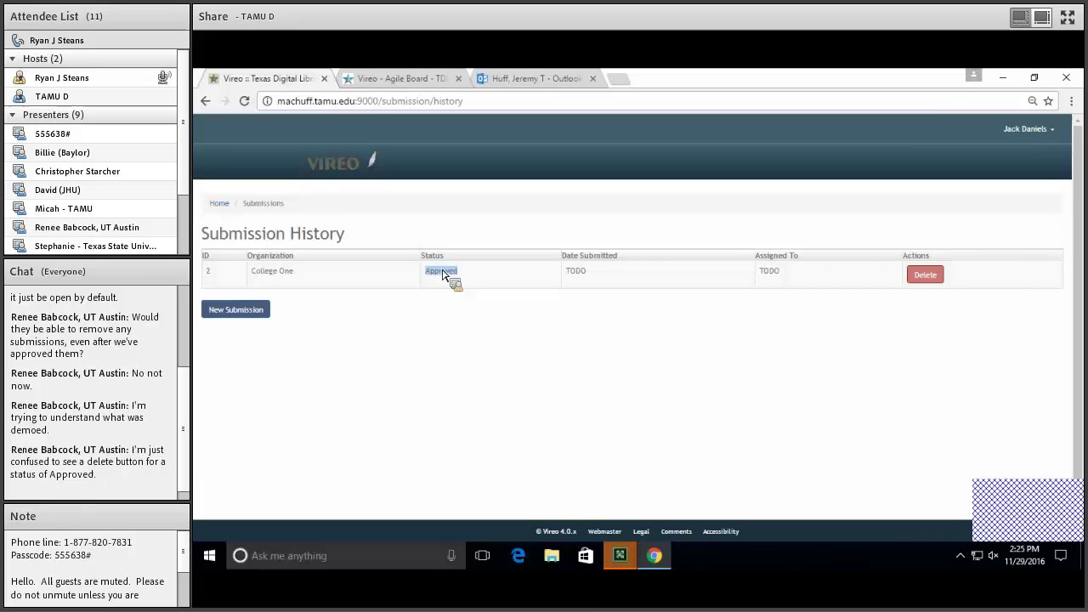
pyautogui.click(442, 282)
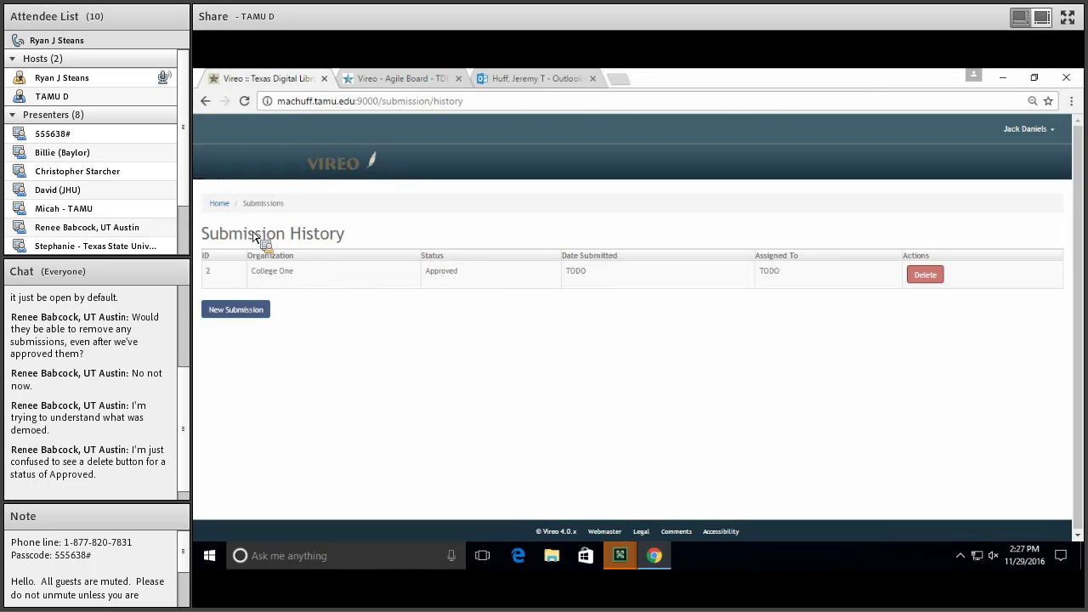
pyautogui.doubleClick(455, 280)
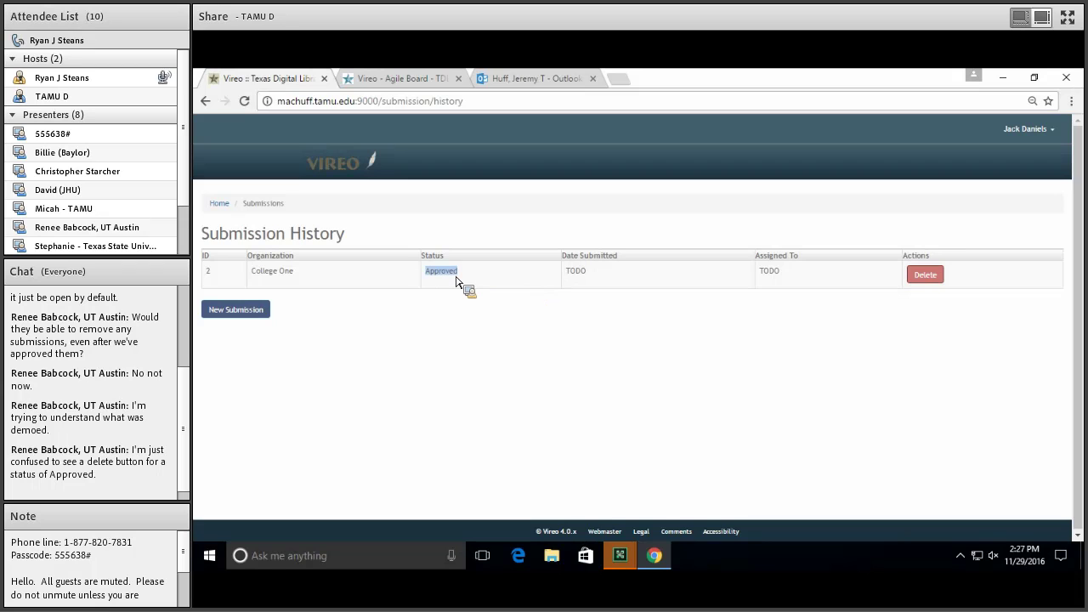
pyautogui.click(478, 286)
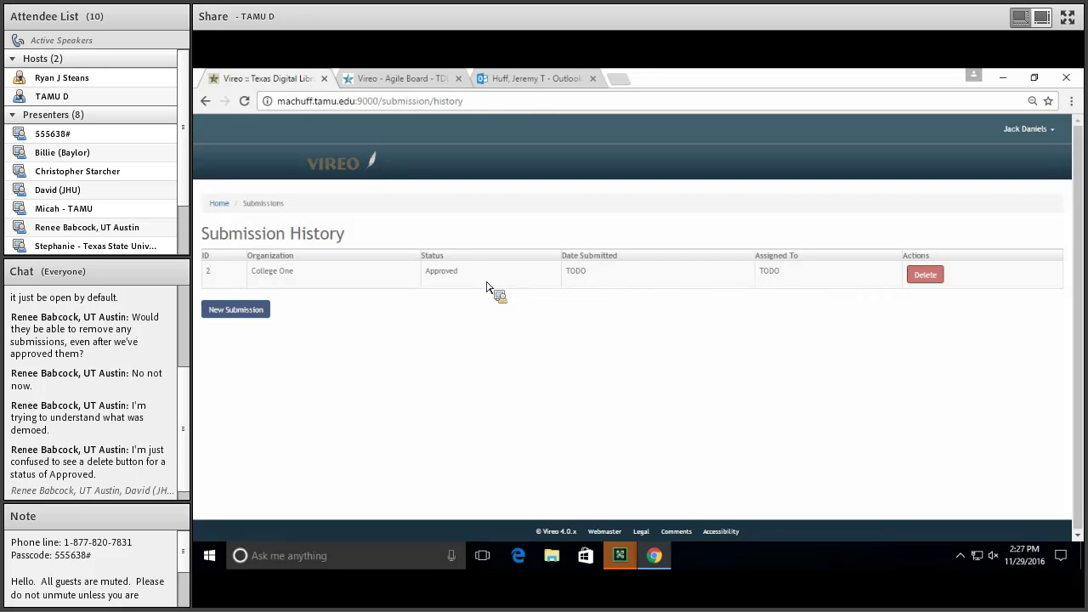
pyautogui.moveTo(623, 565)
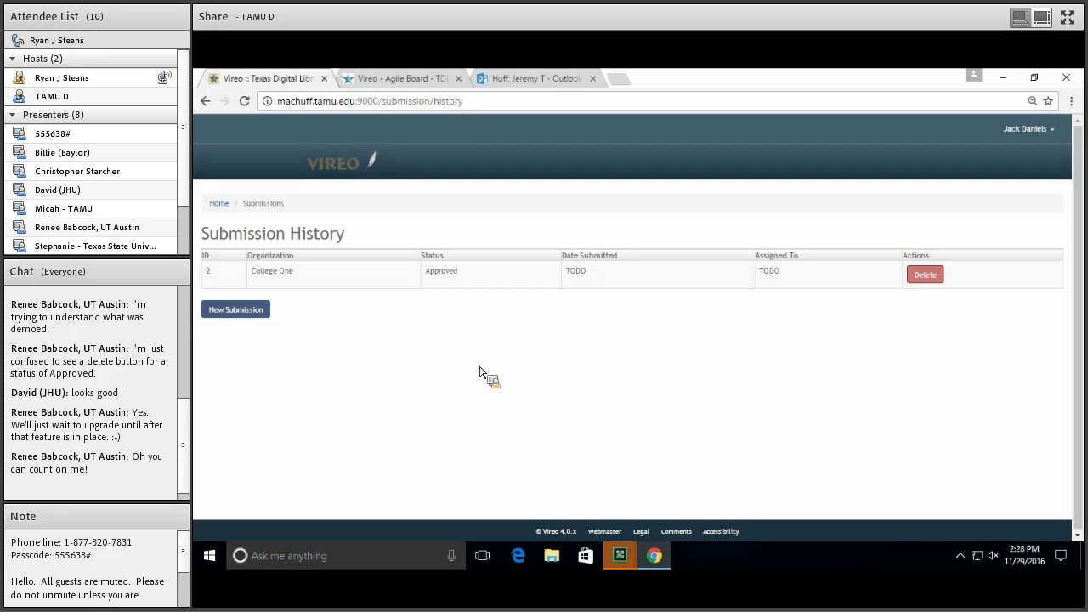
pyautogui.click(430, 81)
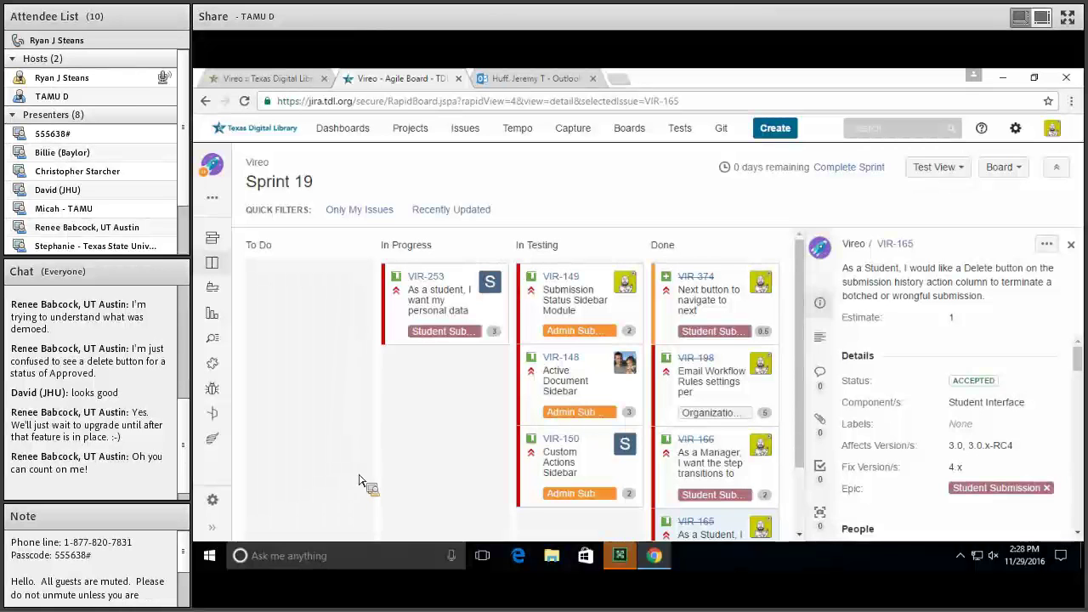
# Show previews of the open Adobe Connect windows from the taskbar
pyautogui.click(620, 557)
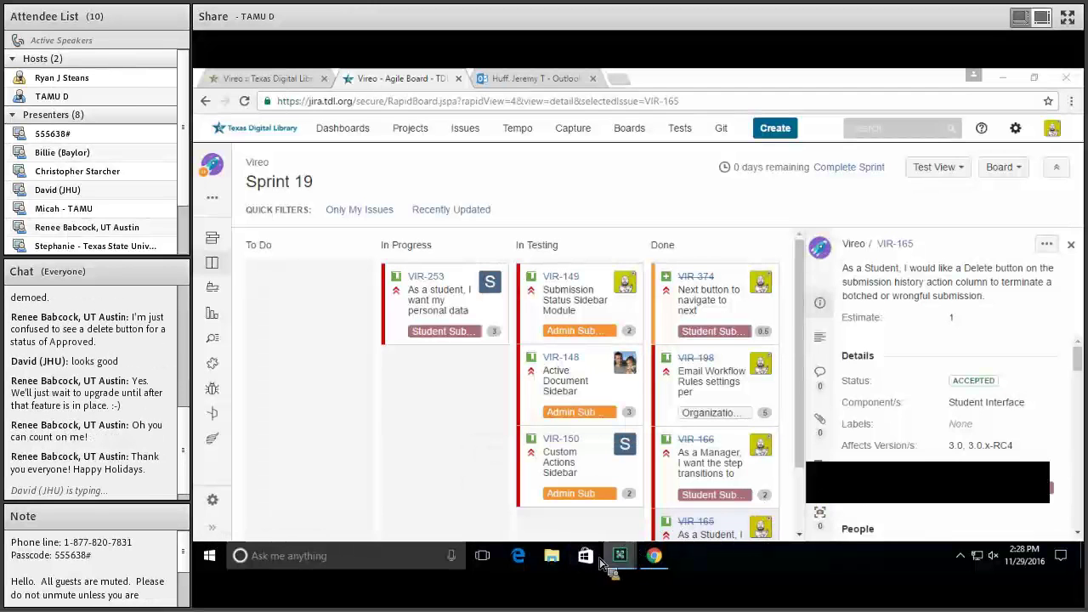
# Close the stray Store app and the duplicate Vireo Sprint Planning and Review window
pyautogui.moveTo(625, 556)
pyautogui.click(595, 508)
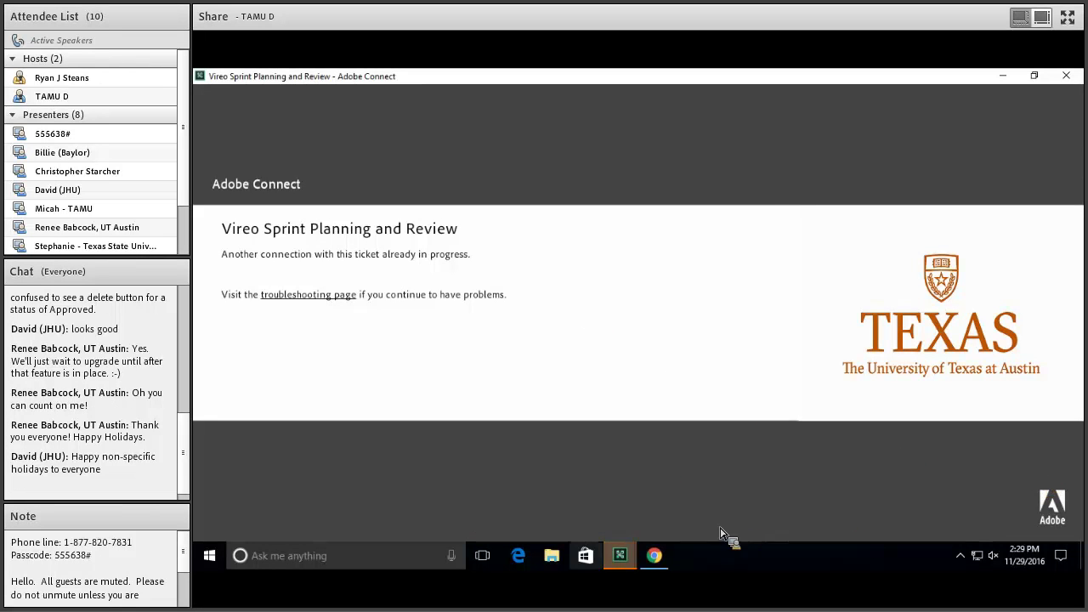
pyautogui.click(586, 555)
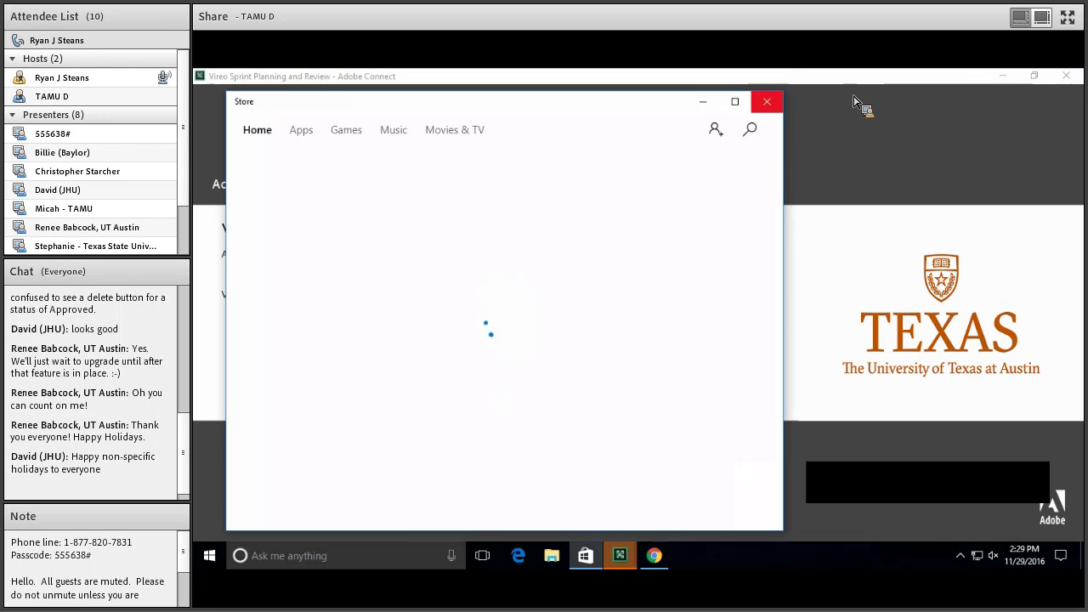
pyautogui.click(767, 101)
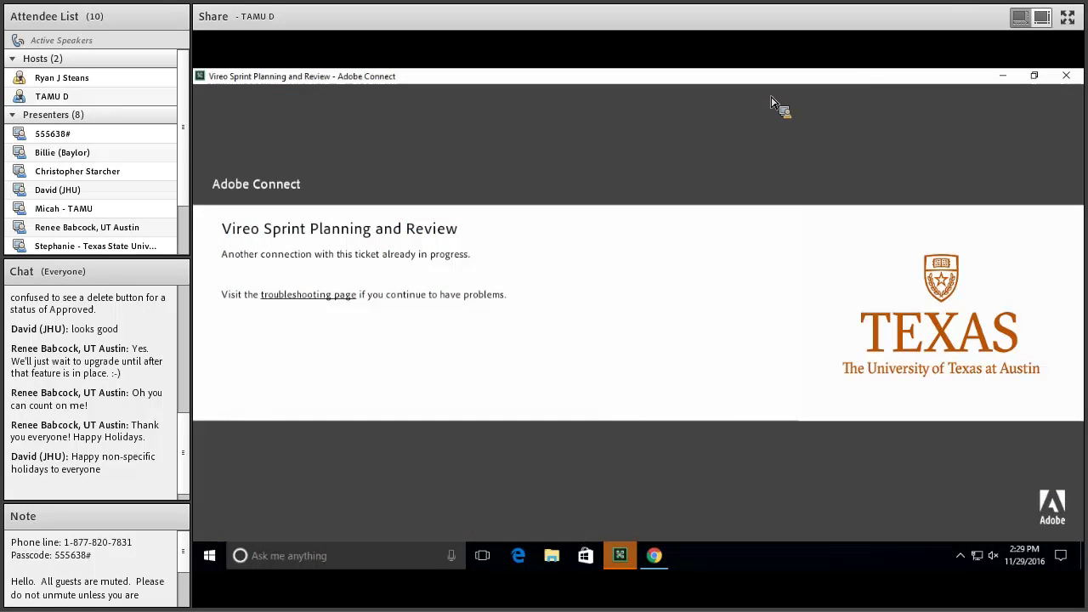
pyautogui.click(1068, 78)
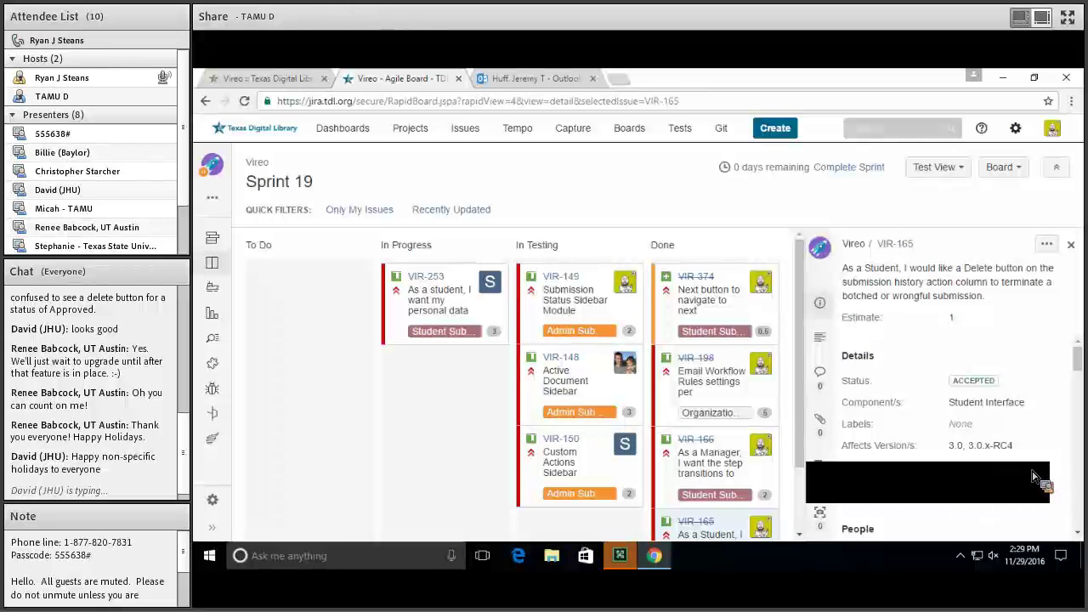
# Show and then dismiss the taskbar's hidden system-tray icons panel
pyautogui.click(961, 556)
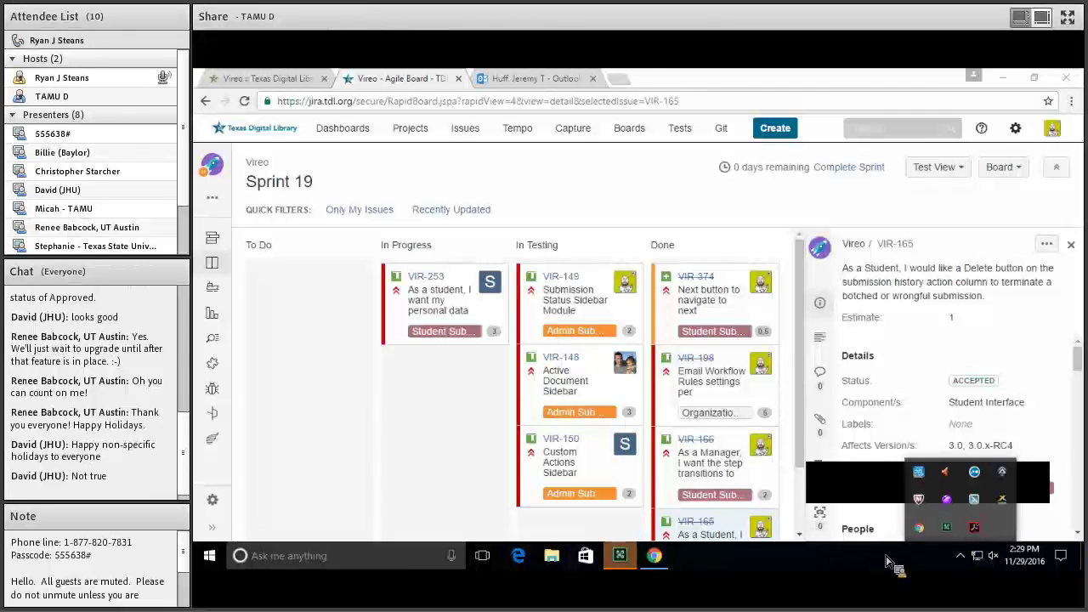
pyautogui.click(961, 556)
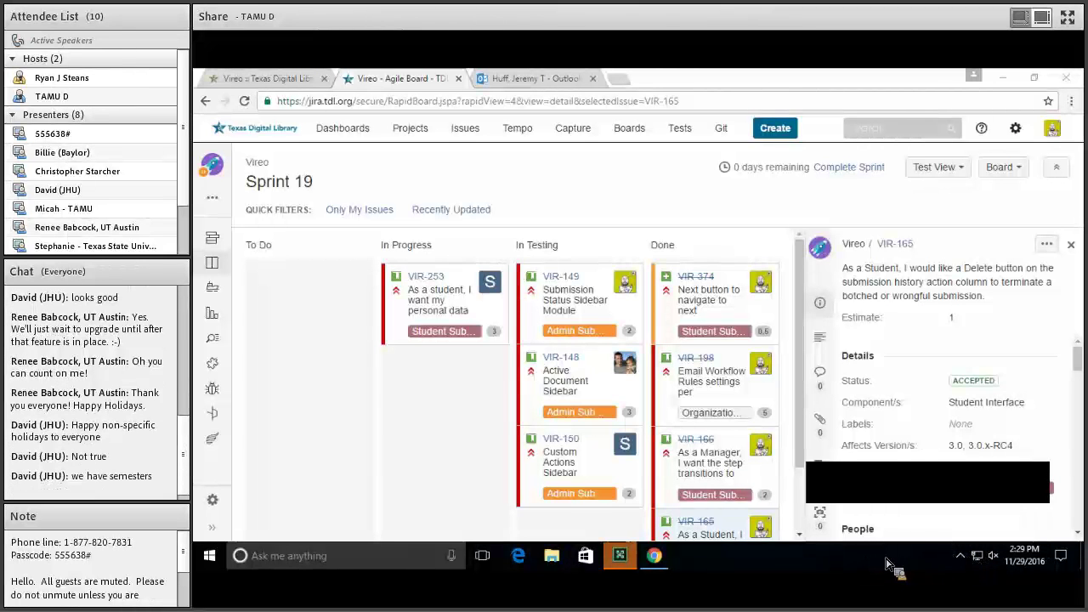